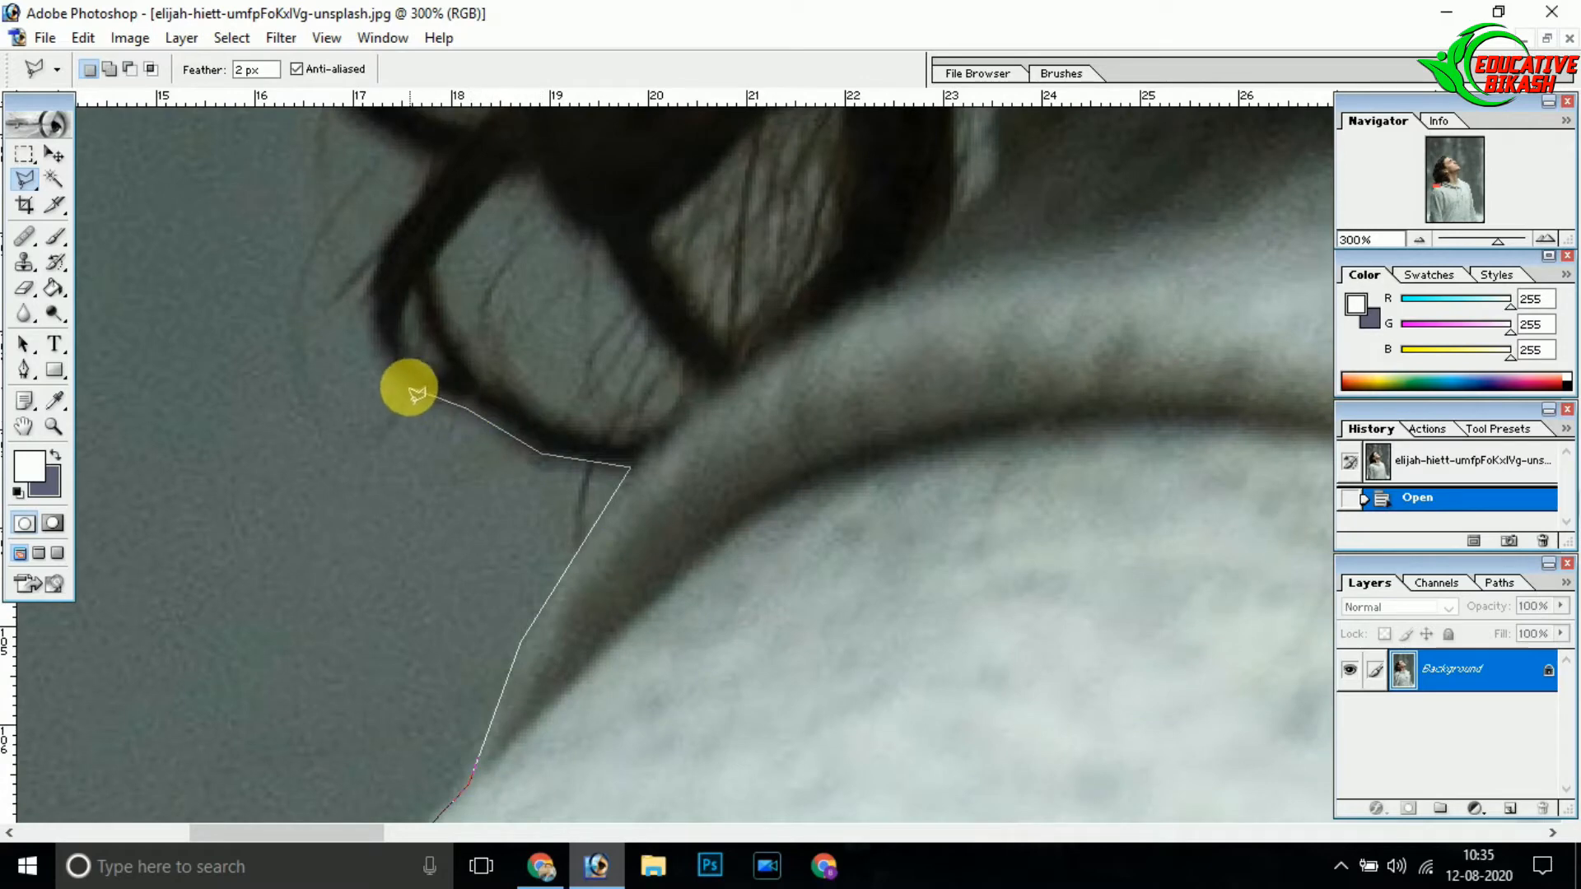
# Continue the Polygonal Lasso outline from the hood collar around the lowest curls at the back of the hair.
pyautogui.moveTo(444, 161); pyautogui.dragTo(811, 459)
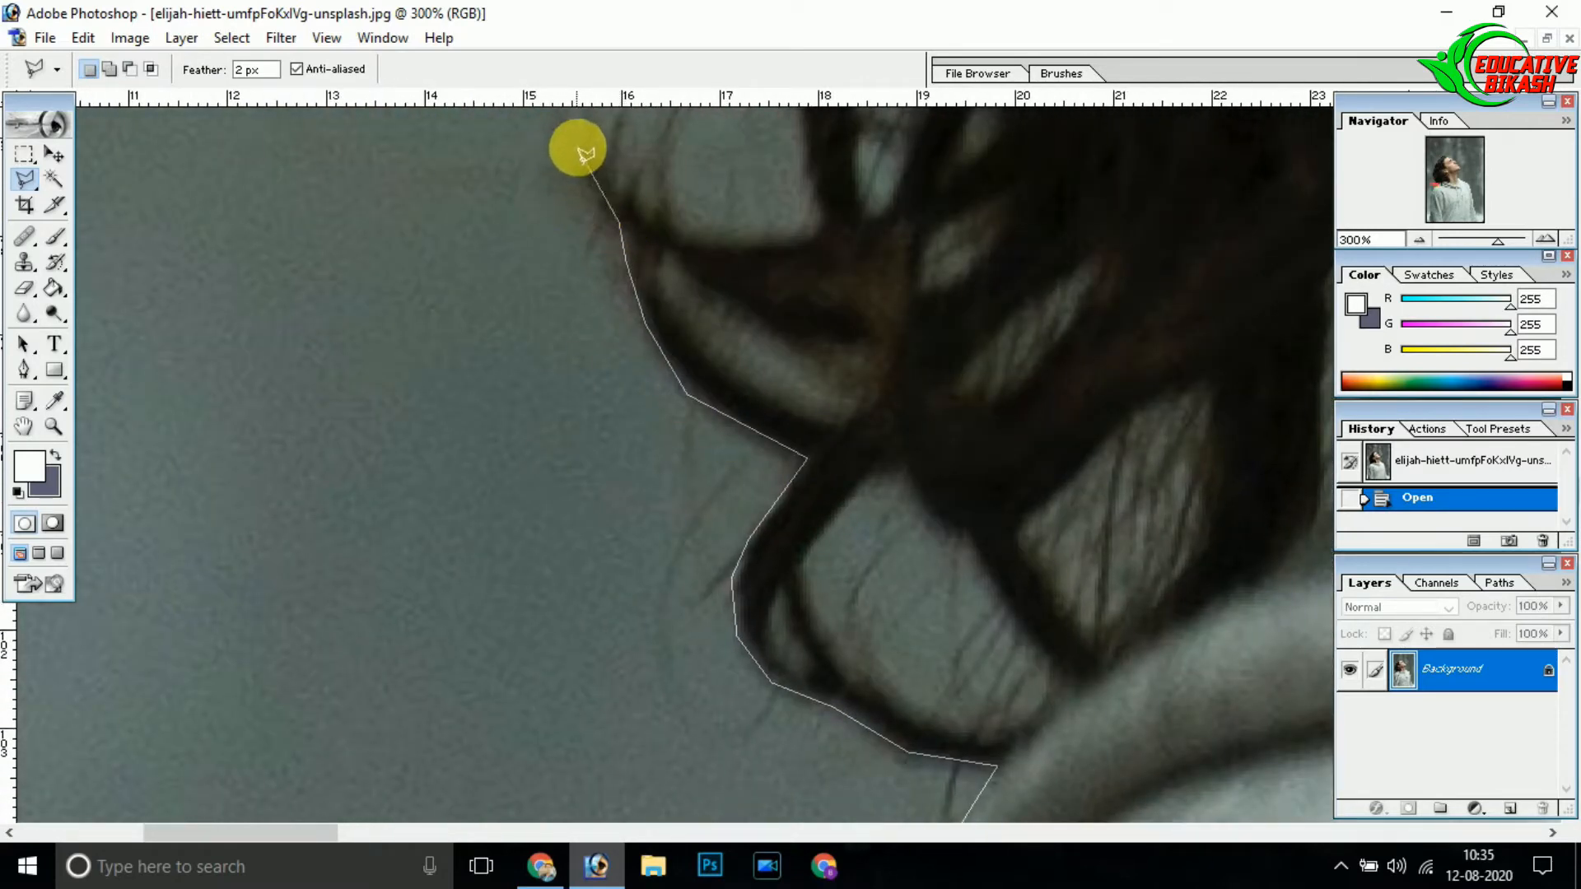
pyautogui.moveTo(811, 146); pyautogui.dragTo(558, 585)
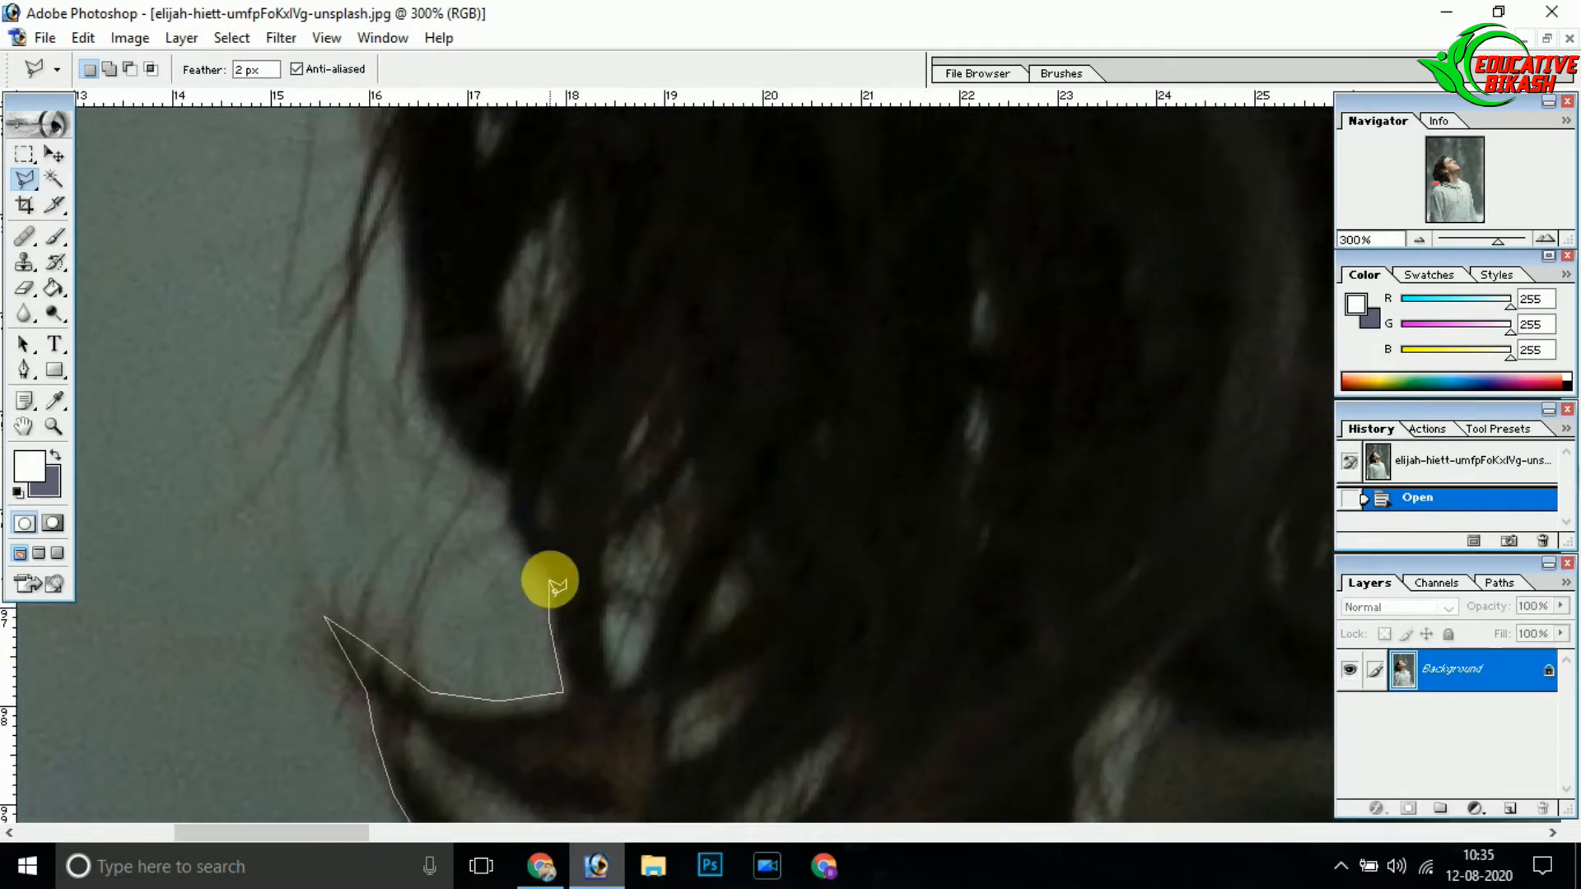
pyautogui.click(508, 520)
pyautogui.click(507, 478)
pyautogui.click(432, 414)
pyautogui.click(385, 181)
# Trace the lasso outline around the protruding curl loop at the back of the man's hair.
pyautogui.moveTo(411, 113); pyautogui.dragTo(501, 507)
pyautogui.click(486, 420)
pyautogui.click(491, 319)
pyautogui.click(413, 318)
pyautogui.moveTo(242, 115); pyautogui.dragTo(522, 470)
pyautogui.click(486, 543)
pyautogui.click(447, 472)
pyautogui.click(403, 351)
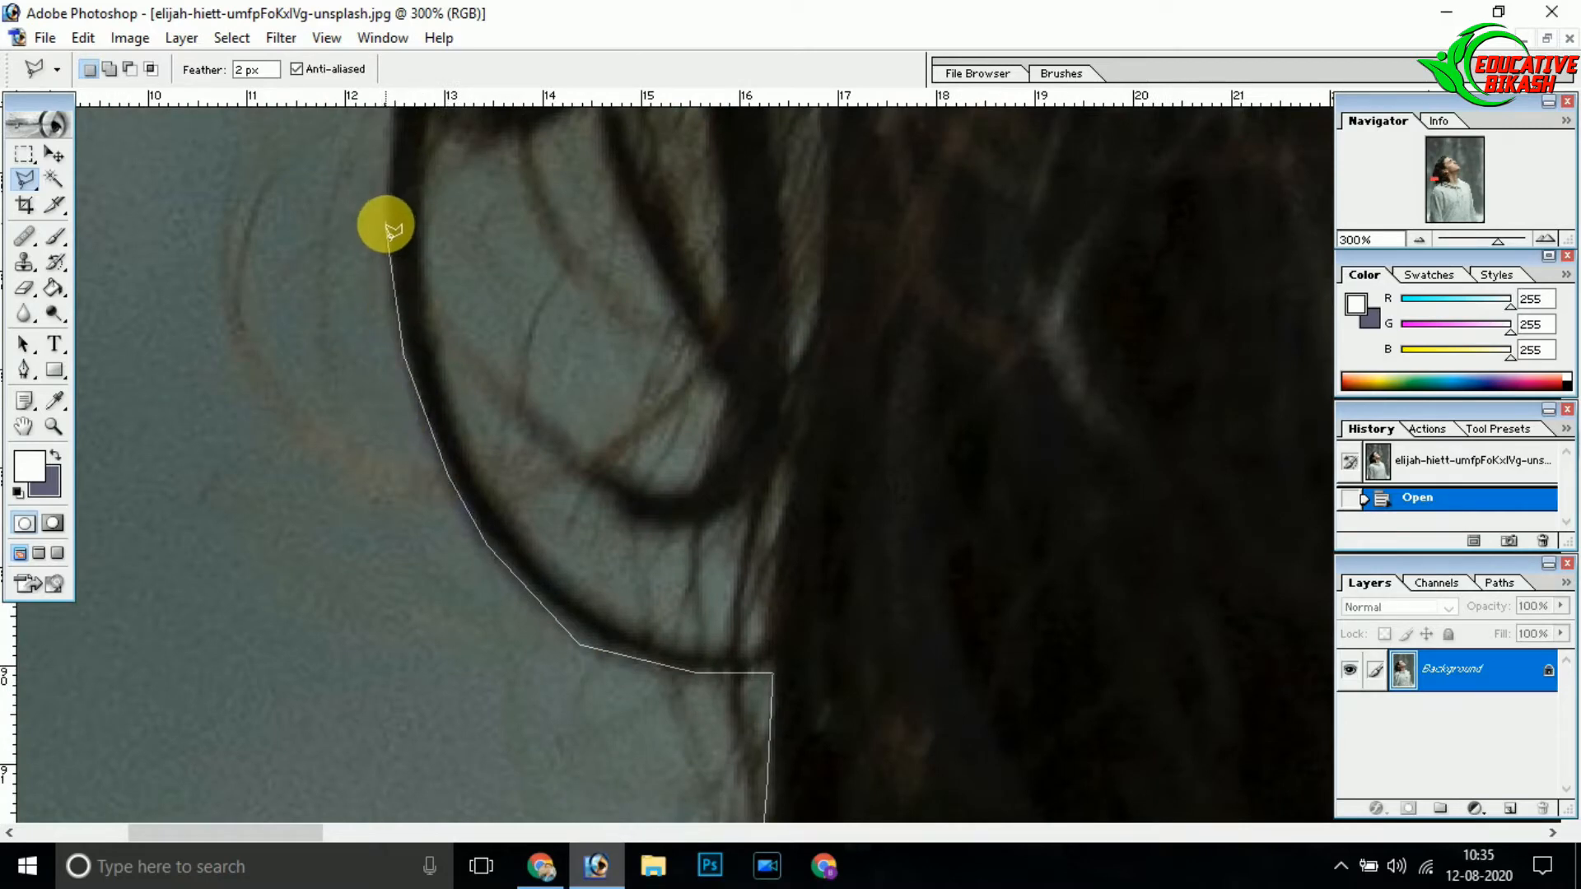
pyautogui.click(387, 225)
# Extend the lasso outline up the outer back edge of the hair, cutting inside the loose stray strand.
pyautogui.moveTo(409, 124); pyautogui.dragTo(579, 569)
pyautogui.click(531, 336)
pyautogui.moveTo(532, 315); pyautogui.dragTo(575, 625)
pyautogui.click(580, 524)
pyautogui.click(573, 357)
pyautogui.click(573, 259)
pyautogui.moveTo(582, 298); pyautogui.dragTo(583, 552)
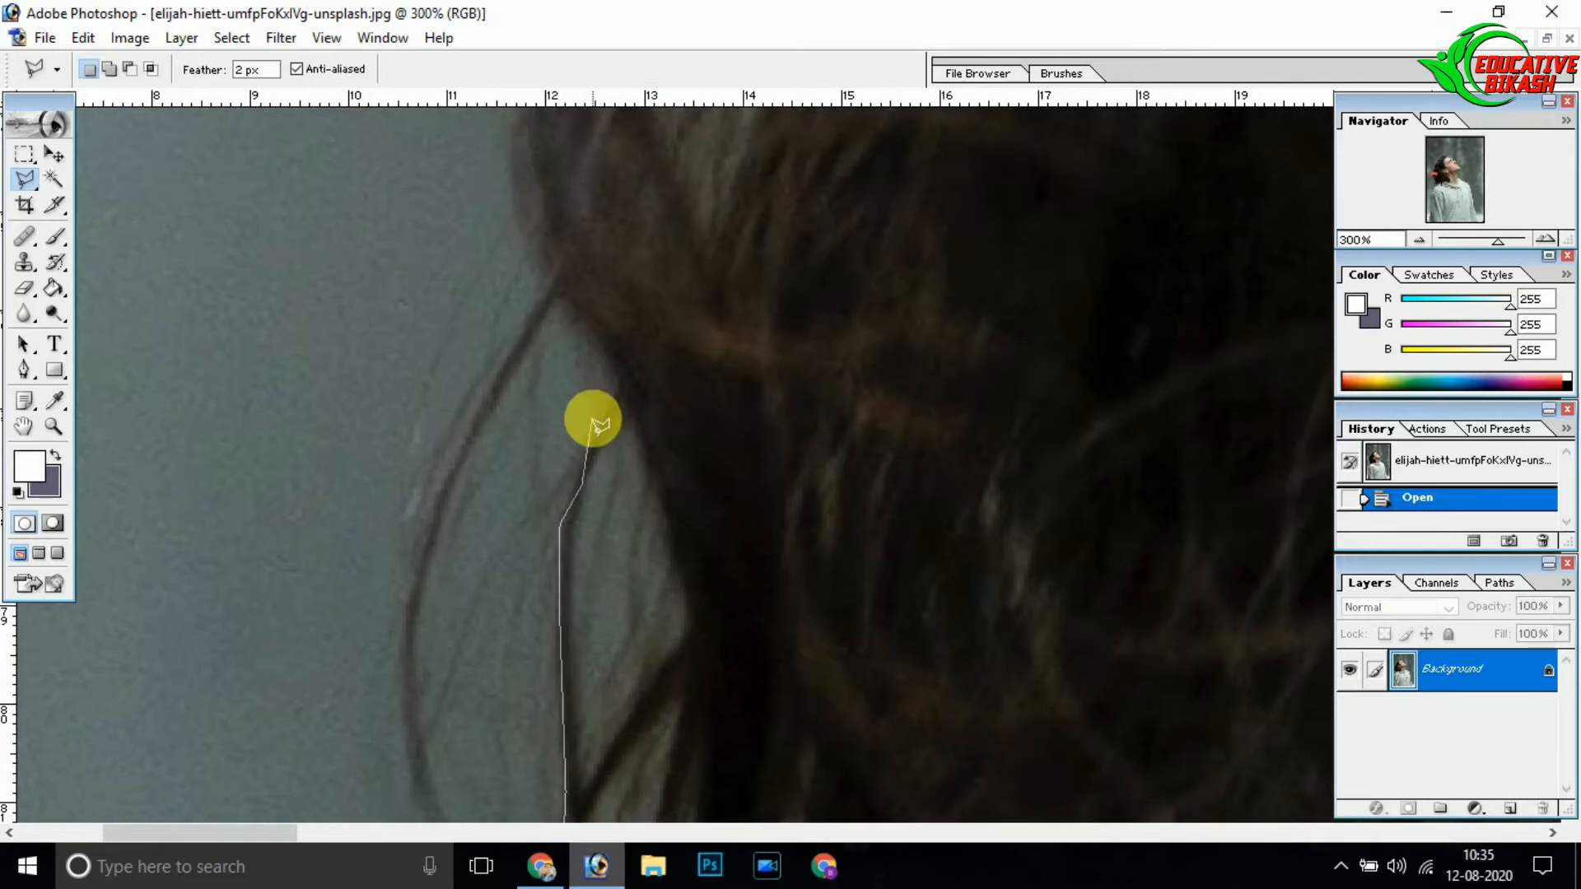
pyautogui.click(570, 471)
pyautogui.click(613, 379)
pyautogui.click(534, 258)
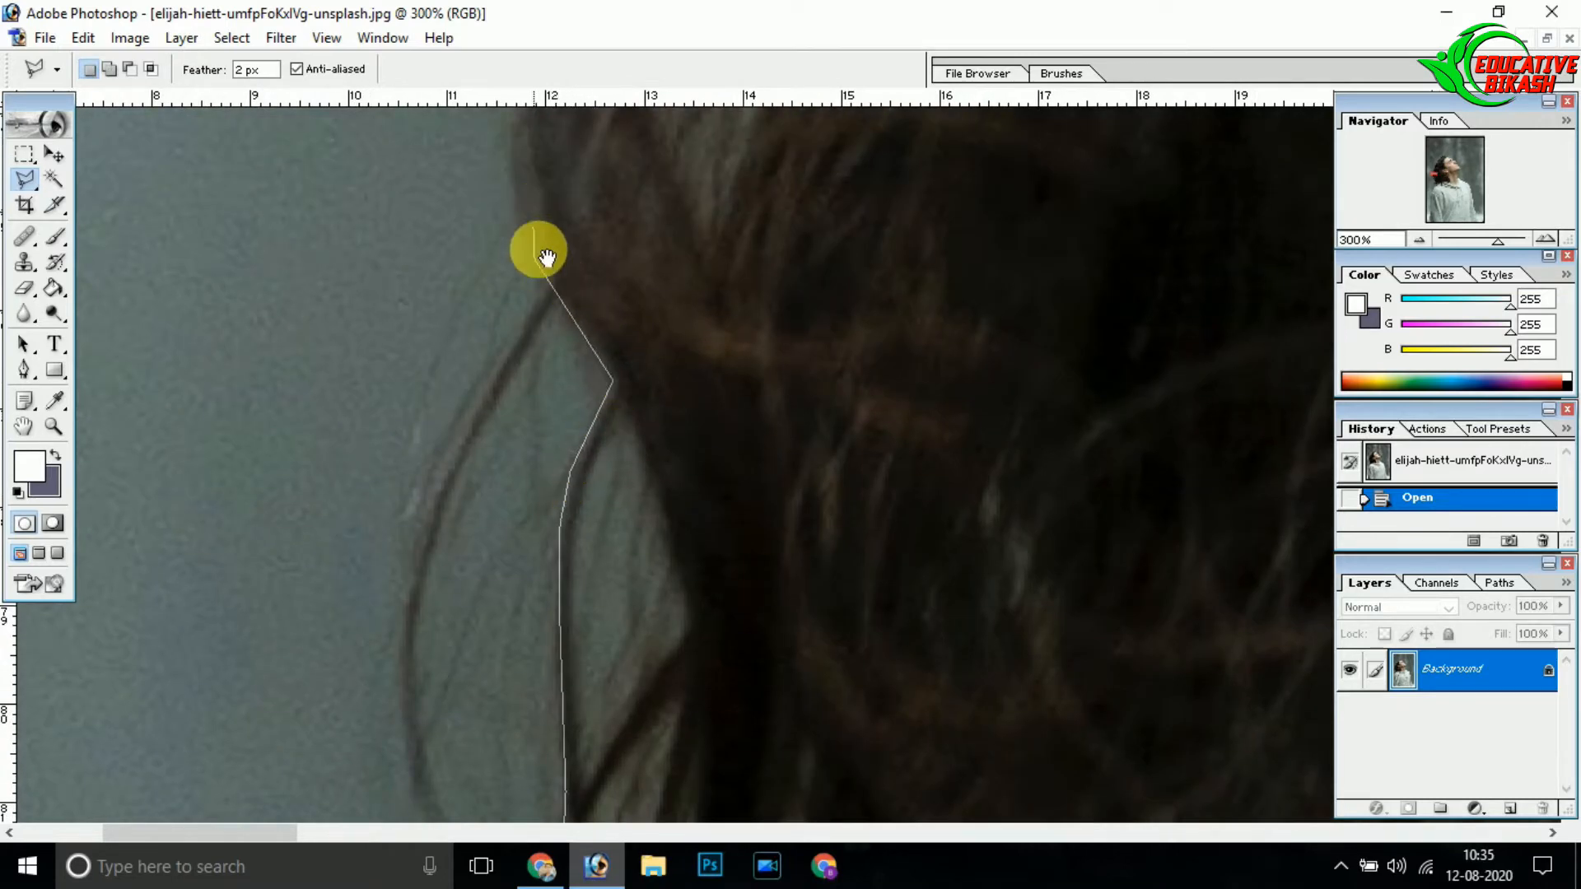
# Outline the hair along the back of the head, from the stray strand up towards the crown.
pyautogui.moveTo(535, 249); pyautogui.dragTo(608, 603)
pyautogui.click(587, 493)
pyautogui.click(619, 374)
pyautogui.click(679, 284)
pyautogui.moveTo(897, 134); pyautogui.dragTo(762, 561)
pyautogui.click(720, 577)
pyautogui.click(867, 457)
pyautogui.click(948, 311)
pyautogui.click(941, 140)
pyautogui.moveTo(939, 144); pyautogui.dragTo(800, 666)
pyautogui.click(793, 393)
pyautogui.click(814, 243)
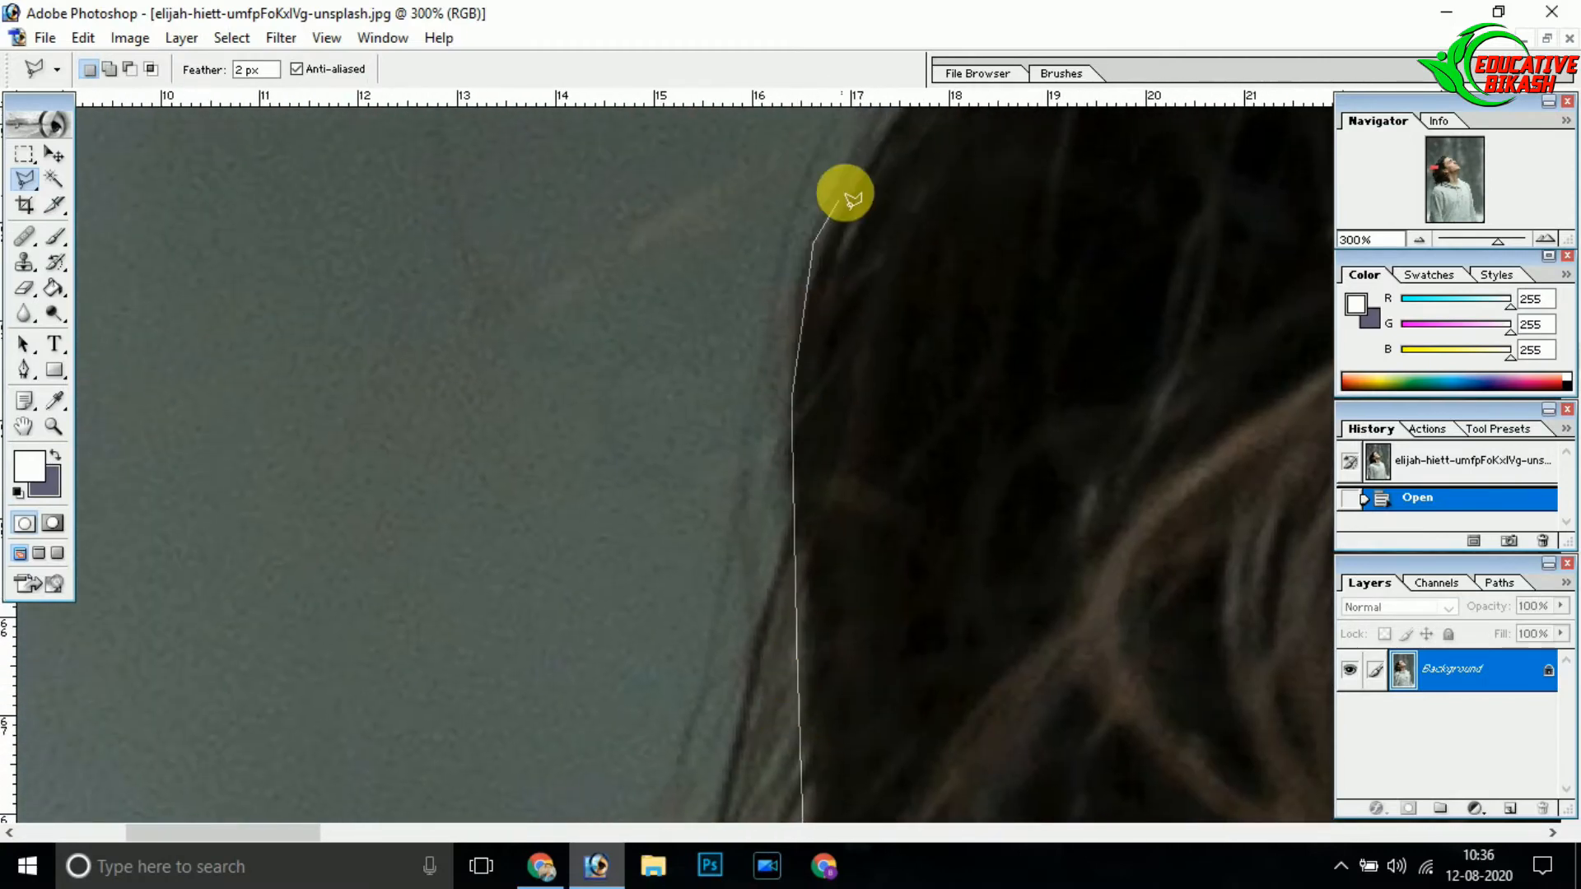
# Trace the sloping upper back of the head up to the crown, leaving the fine flyaway hairs outside.
pyautogui.moveTo(848, 194); pyautogui.dragTo(724, 607)
pyautogui.click(765, 516)
pyautogui.click(854, 395)
pyautogui.click(997, 208)
pyautogui.moveTo(998, 207); pyautogui.dragTo(706, 583)
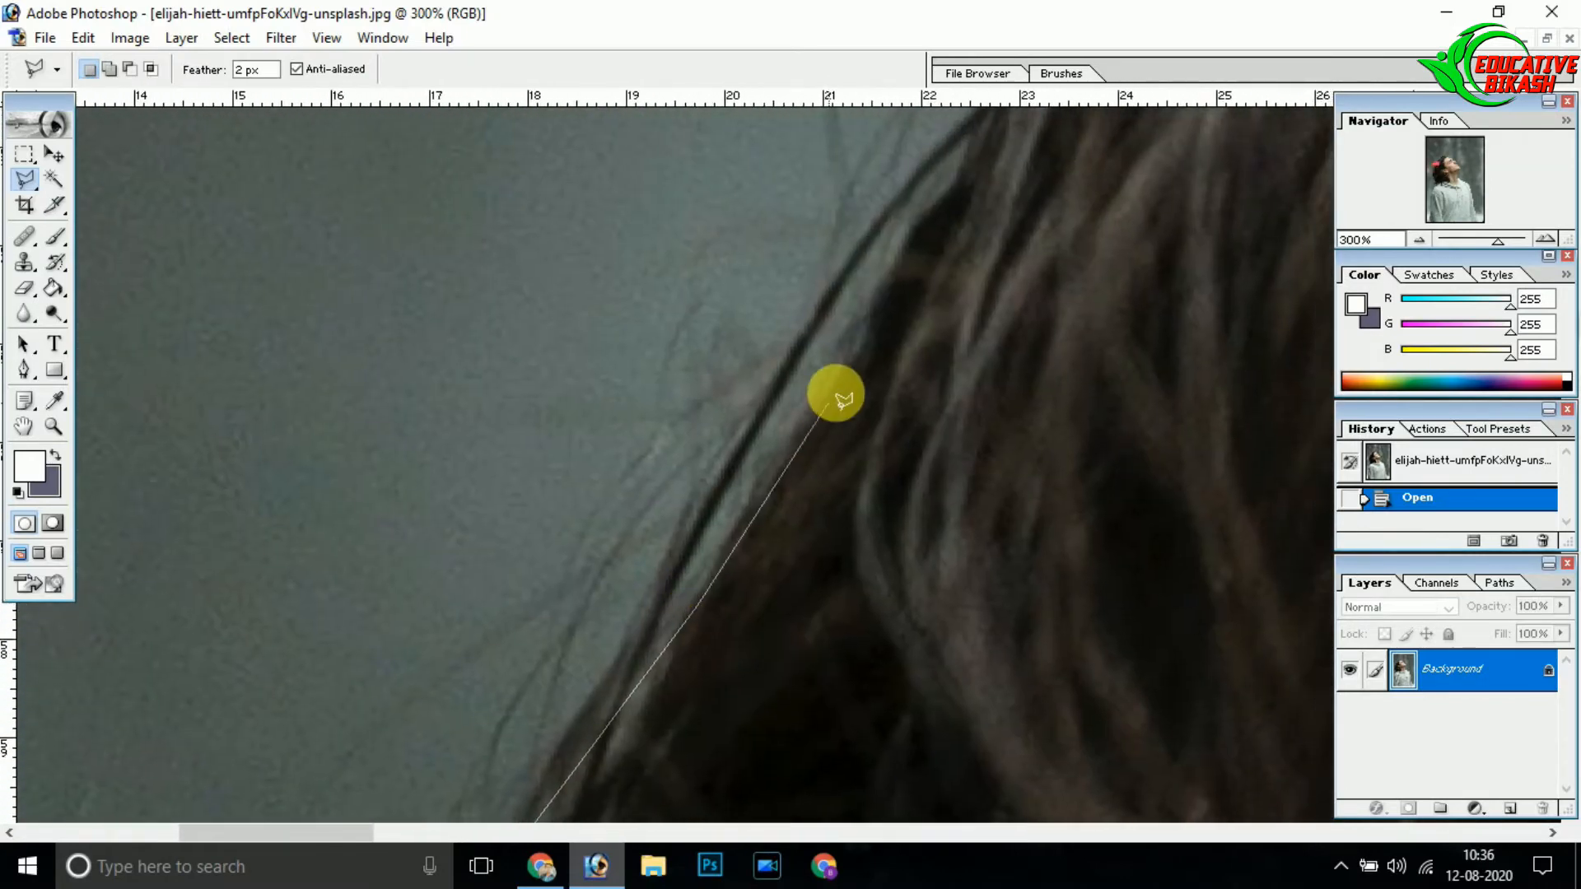
pyautogui.moveTo(964, 182); pyautogui.dragTo(509, 616)
pyautogui.click(566, 468)
pyautogui.click(687, 212)
pyautogui.moveTo(716, 191); pyautogui.dragTo(442, 586)
pyautogui.click(583, 418)
pyautogui.click(797, 215)
pyautogui.moveTo(814, 202); pyautogui.dragTo(371, 677)
# Carry the lasso outline over the crown and down the front of the hair.
pyautogui.click(597, 459)
pyautogui.click(943, 234)
pyautogui.click(1117, 147)
pyautogui.moveTo(1157, 163); pyautogui.dragTo(520, 409)
pyautogui.click(647, 374)
pyautogui.click(792, 389)
pyautogui.click(934, 443)
pyautogui.click(1254, 583)
# Trace the forehead profile down to the eyebrow.
pyautogui.moveTo(1190, 565)
pyautogui.mouseDown()
pyautogui.moveTo(738, 293)
pyautogui.moveTo(626, 252)
pyautogui.mouseUp()
pyautogui.click(1198, 533)
pyautogui.moveTo(1198, 533)
pyautogui.mouseDown()
pyautogui.moveTo(434, 322)
pyautogui.moveTo(372, 319)
pyautogui.mouseUp()
pyautogui.click(674, 435)
pyautogui.click(1019, 611)
pyautogui.moveTo(1019, 611); pyautogui.dragTo(551, 300)
pyautogui.click(591, 380)
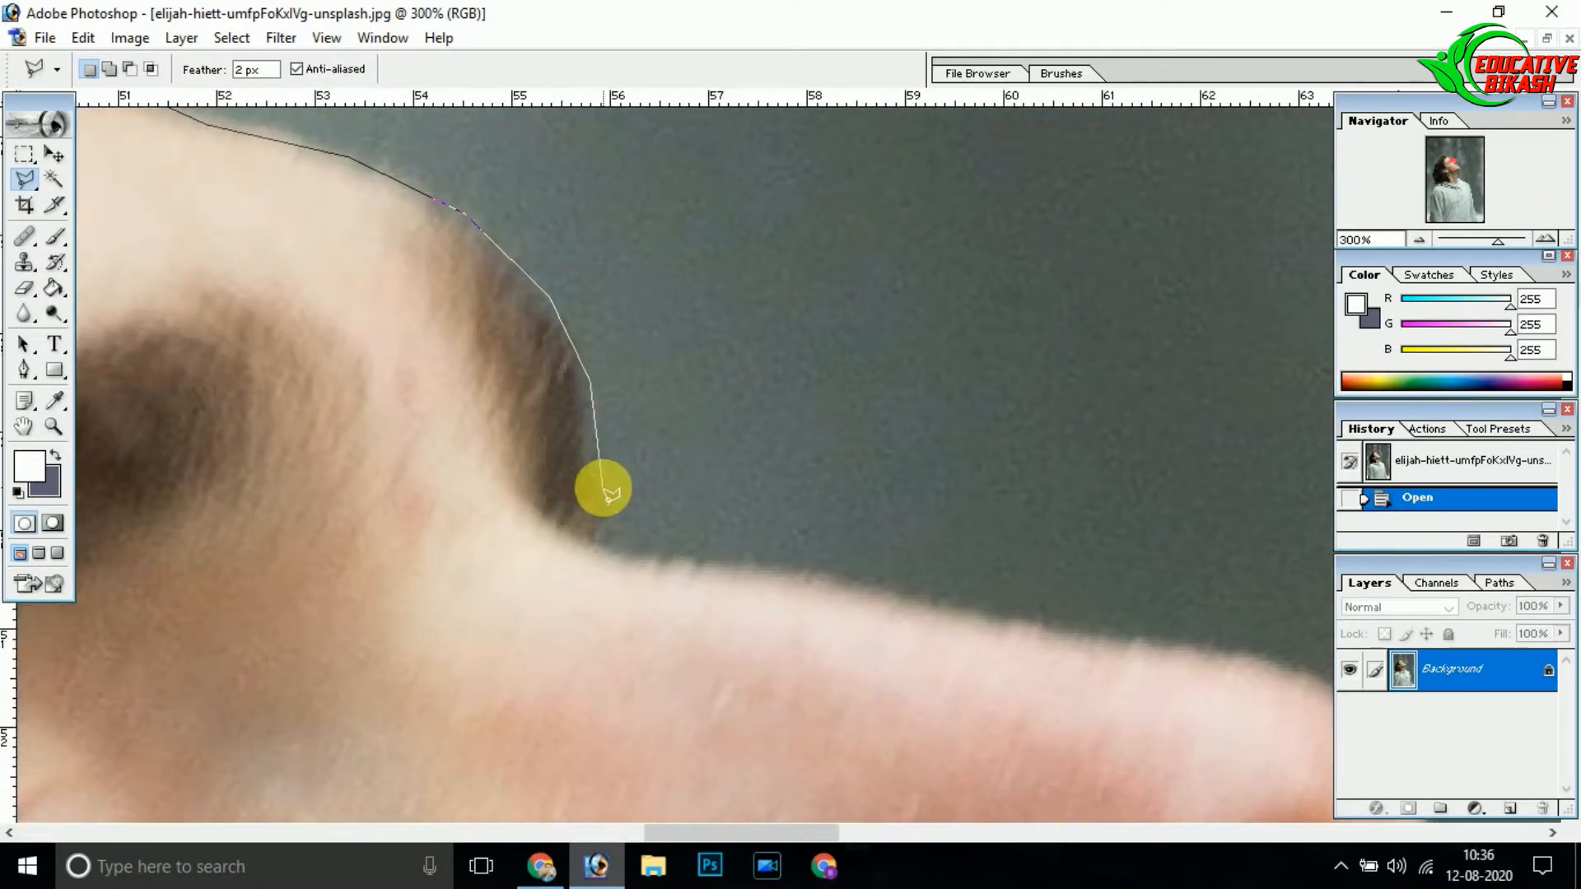
# Outline the eyebrow's lower edge and the bridge of the nose towards its tip.
pyautogui.click(801, 579)
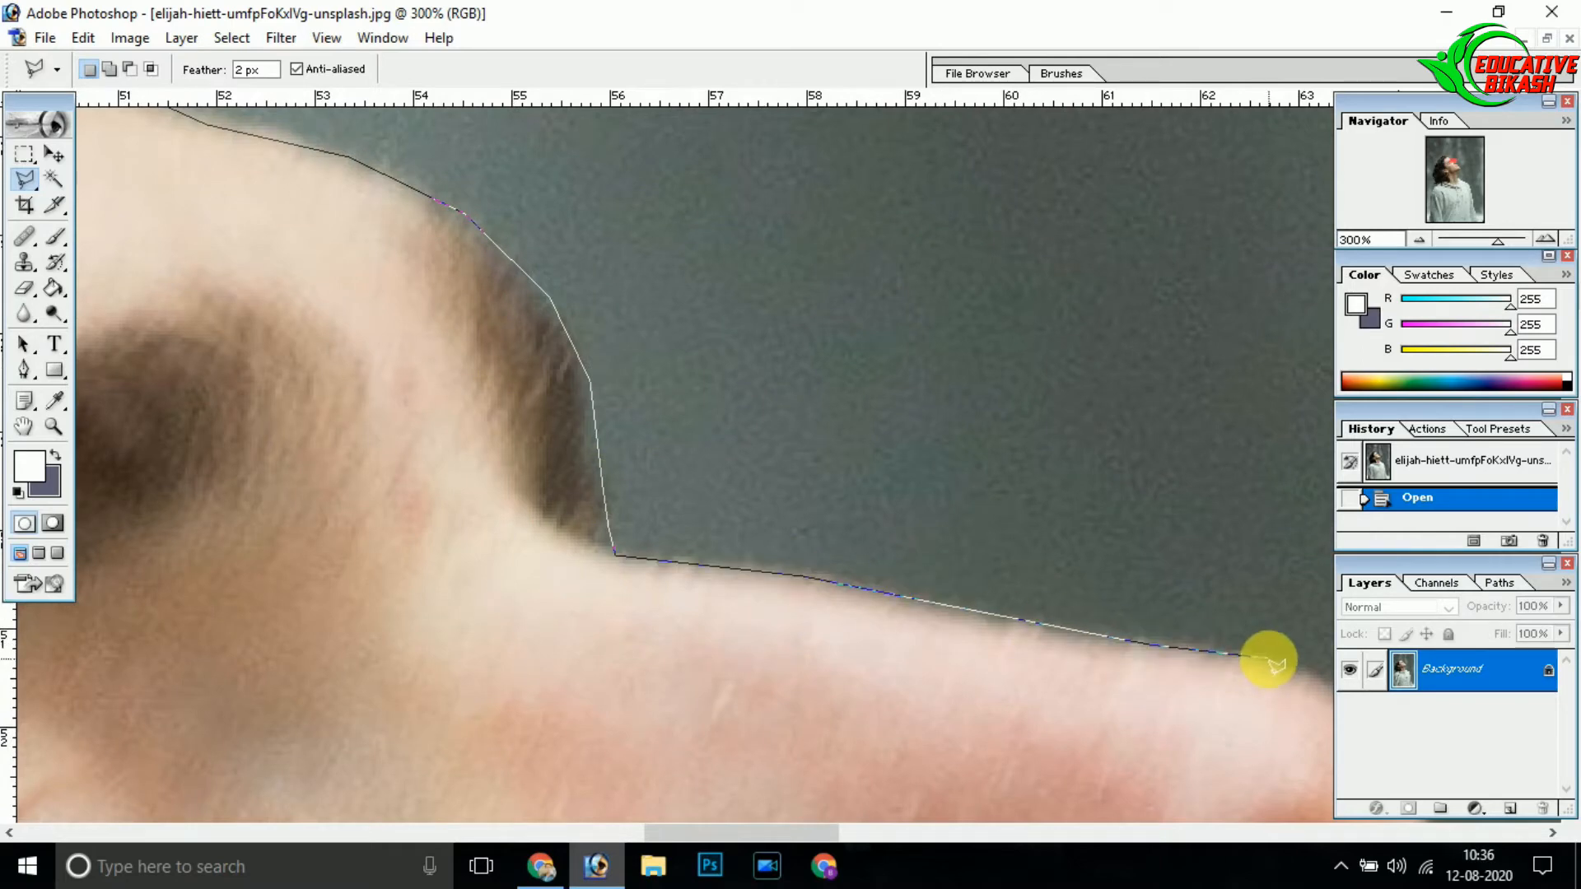
pyautogui.click(1268, 658)
pyautogui.moveTo(1268, 658); pyautogui.dragTo(513, 482)
pyautogui.click(627, 814)
# Trace around the nose tip and its underside down to the upper lip.
pyautogui.moveTo(627, 814)
pyautogui.mouseDown()
pyautogui.moveTo(713, 560)
pyautogui.moveTo(688, 368)
pyautogui.mouseUp()
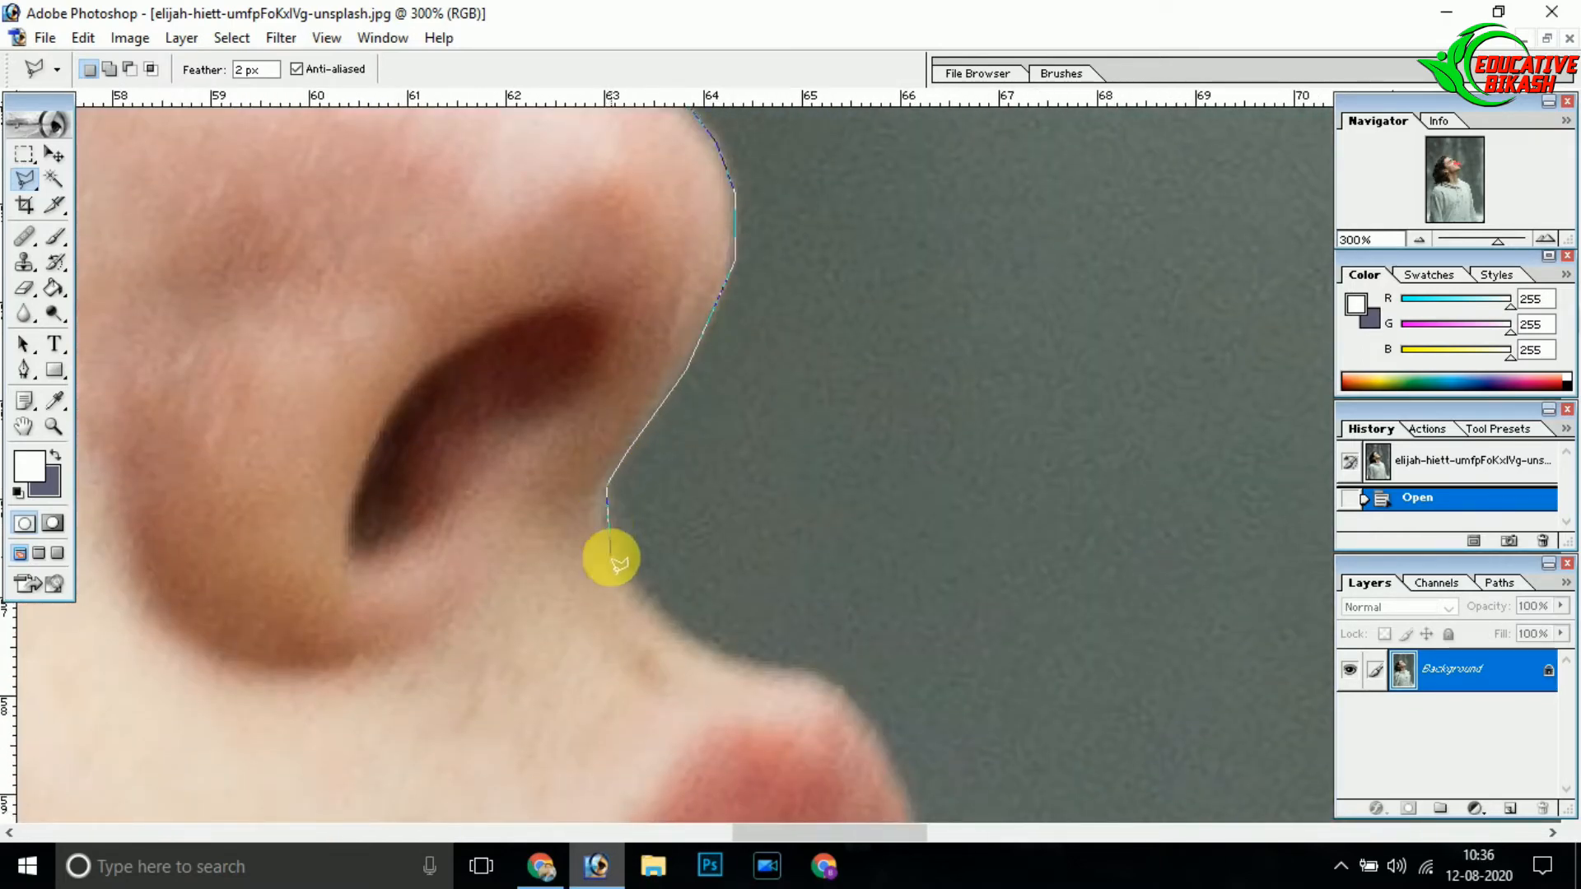
pyautogui.click(814, 672)
pyautogui.moveTo(813, 672); pyautogui.dragTo(552, 394)
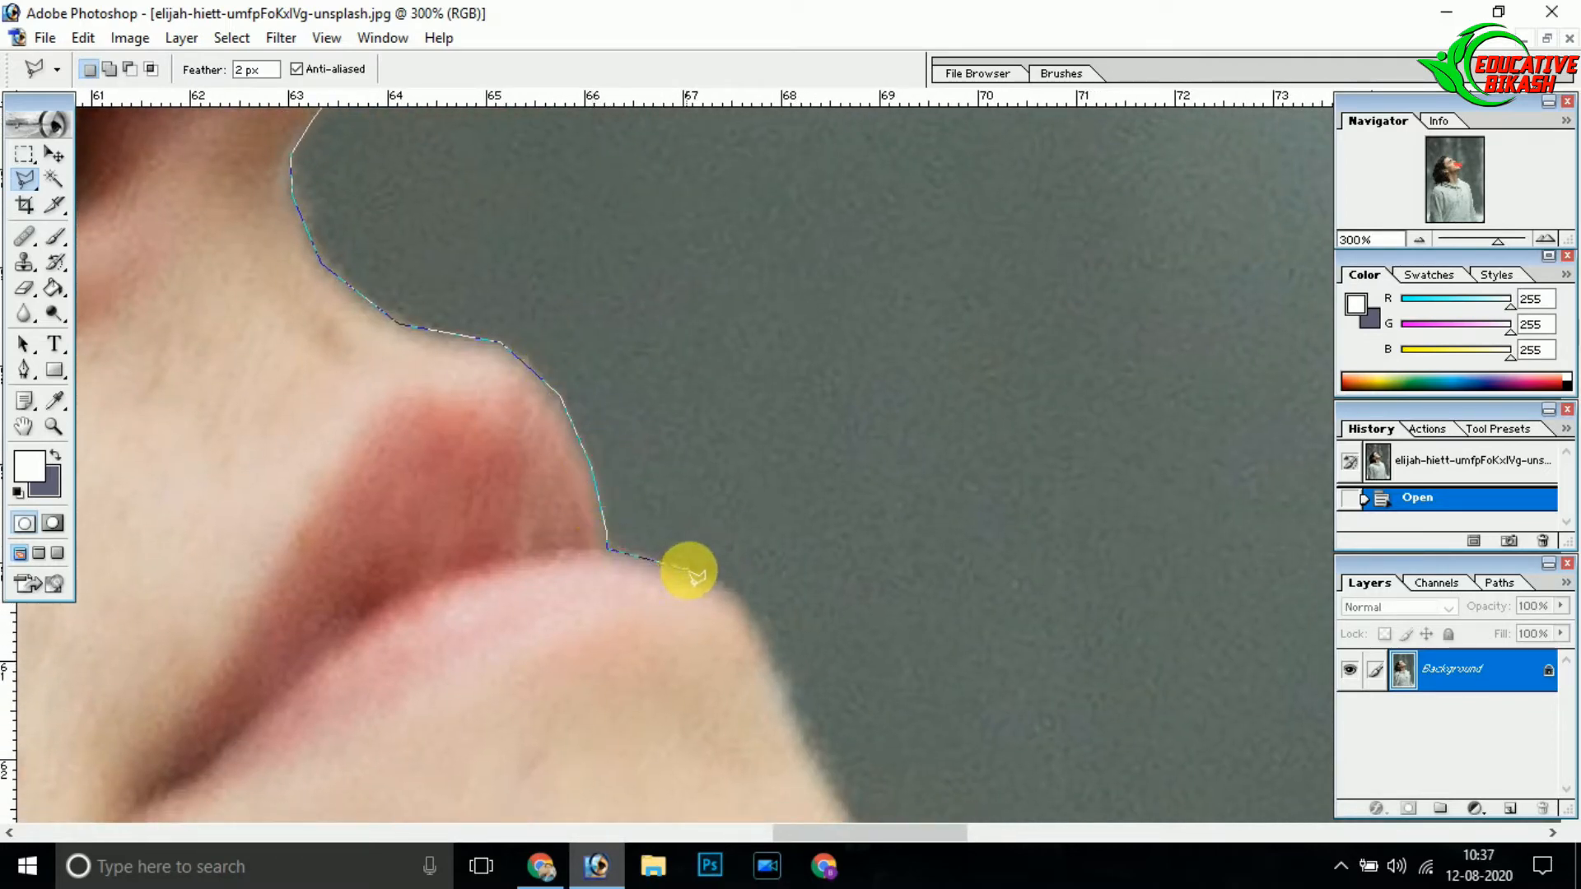
# Outline the lips and the dip below them up to the start of the chin.
pyautogui.click(833, 782)
pyautogui.moveTo(834, 782); pyautogui.dragTo(549, 399)
pyautogui.click(784, 591)
pyautogui.moveTo(784, 591); pyautogui.dragTo(402, 377)
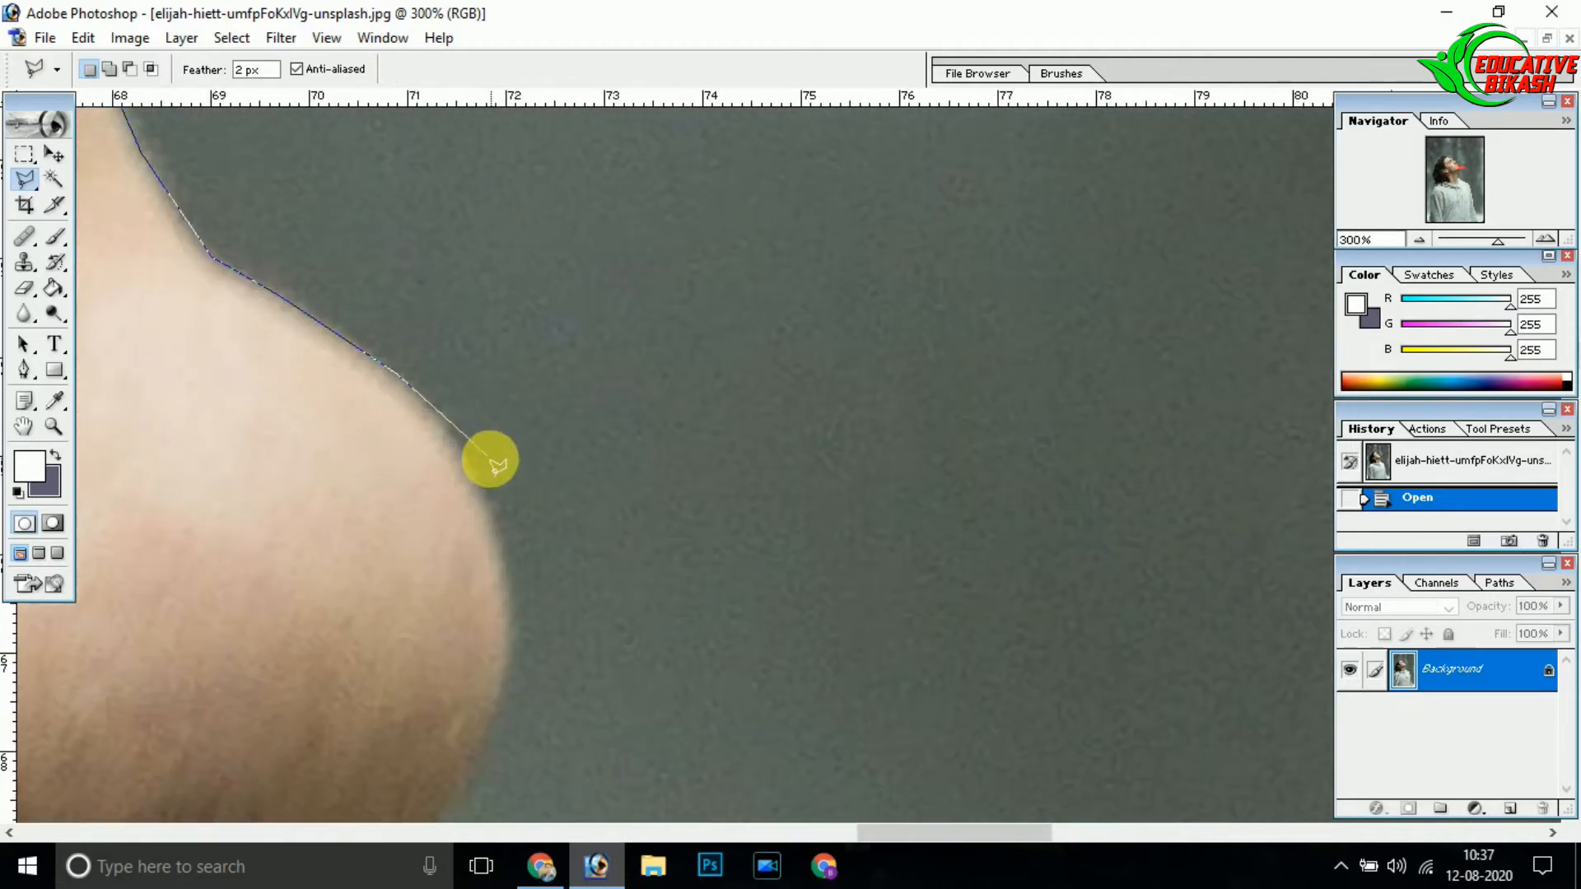
# Trace around the chin and along the underside of the jaw.
pyautogui.moveTo(508, 673); pyautogui.dragTo(698, 409)
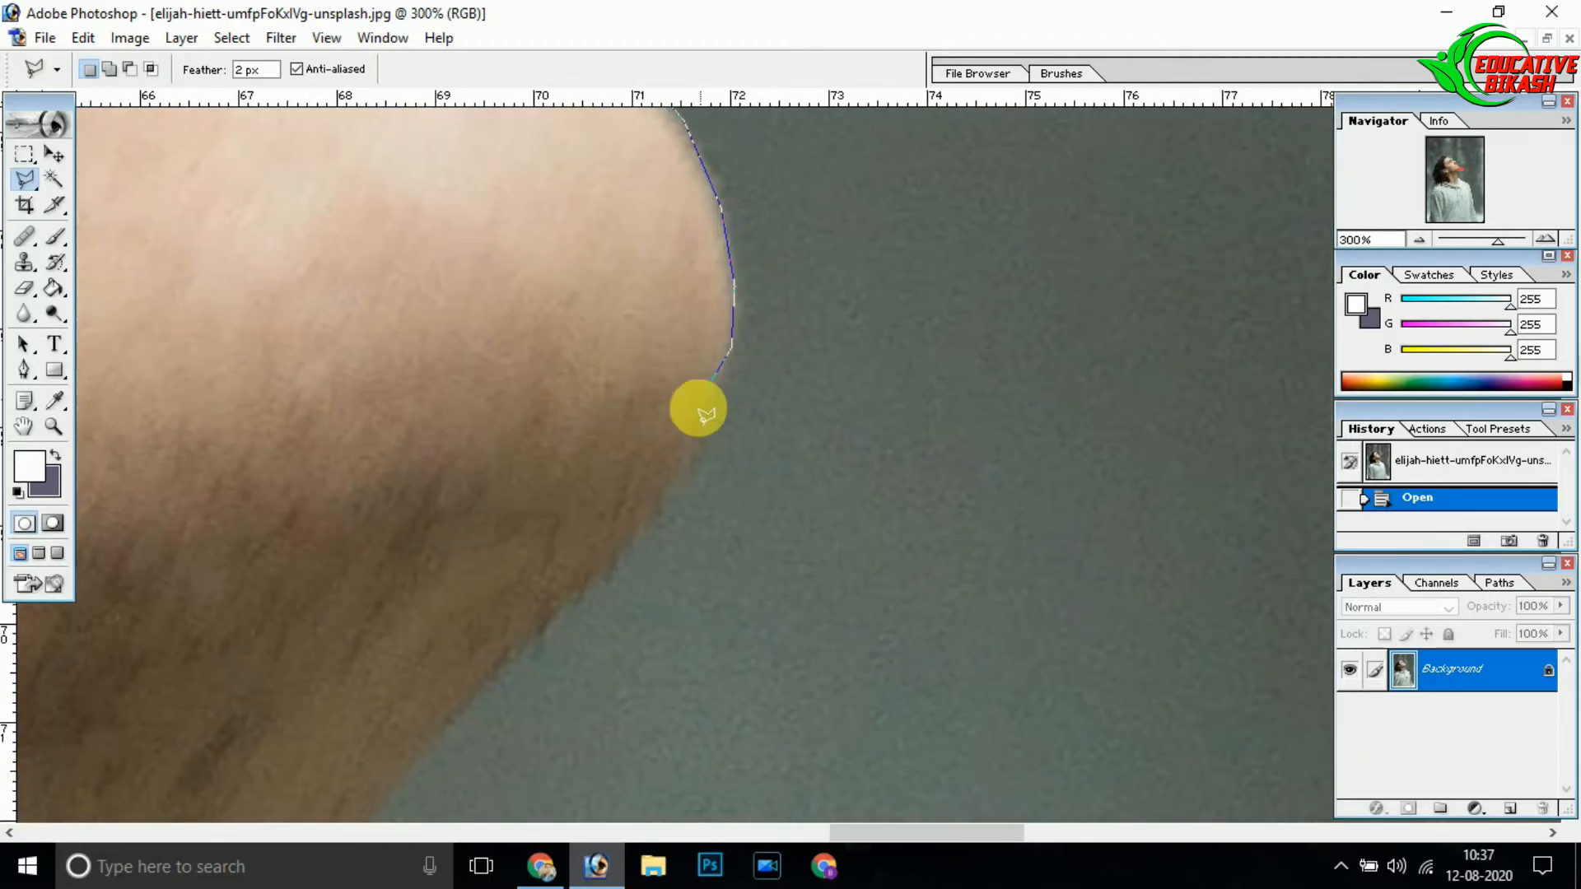
pyautogui.click(640, 547)
pyautogui.click(534, 634)
pyautogui.click(402, 786)
pyautogui.moveTo(402, 786); pyautogui.dragTo(688, 413)
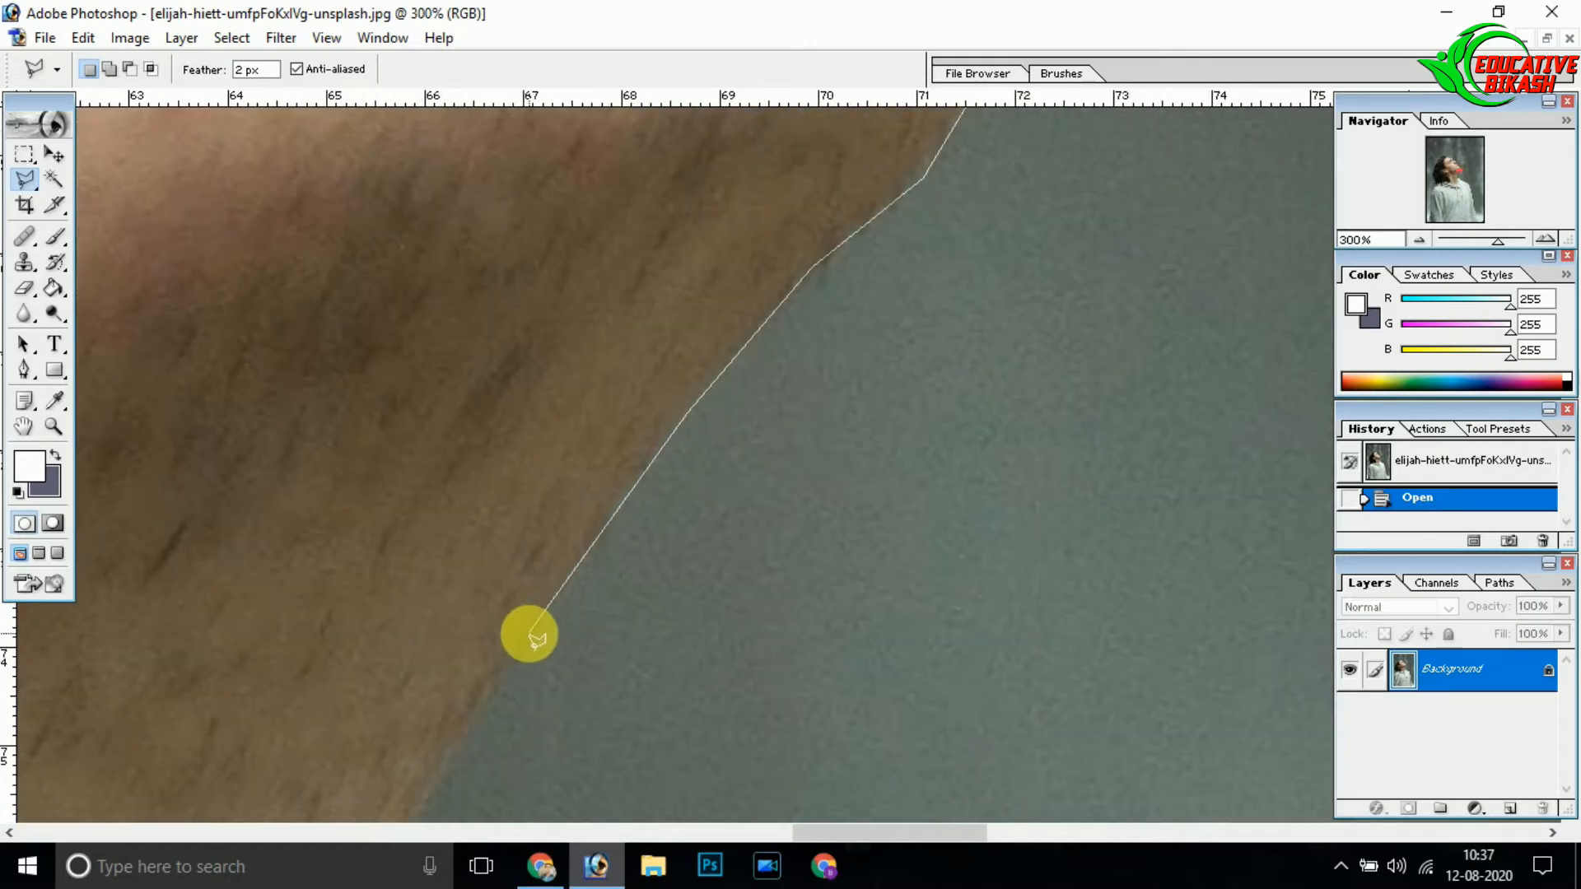
pyautogui.click(529, 634)
# Follow the front of the neck with the lasso outline down to the hoodie's collar.
pyautogui.moveTo(528, 634); pyautogui.dragTo(708, 203)
pyautogui.click(550, 460)
pyautogui.click(505, 608)
pyautogui.moveTo(504, 669); pyautogui.dragTo(542, 269)
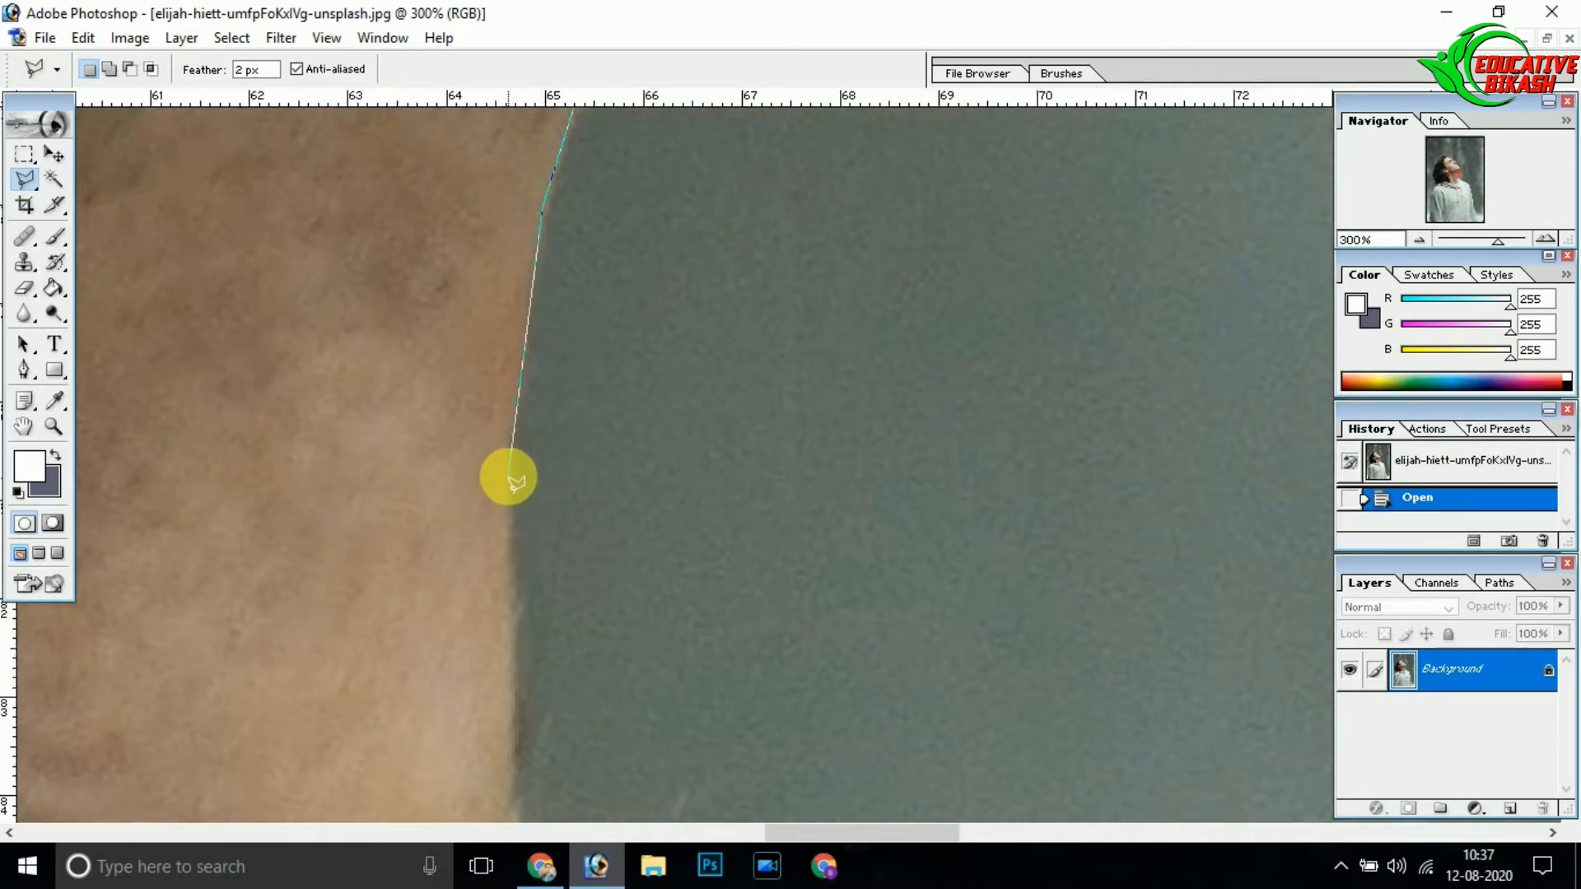
pyautogui.click(508, 457)
pyautogui.moveTo(523, 770); pyautogui.dragTo(490, 502)
pyautogui.click(480, 449)
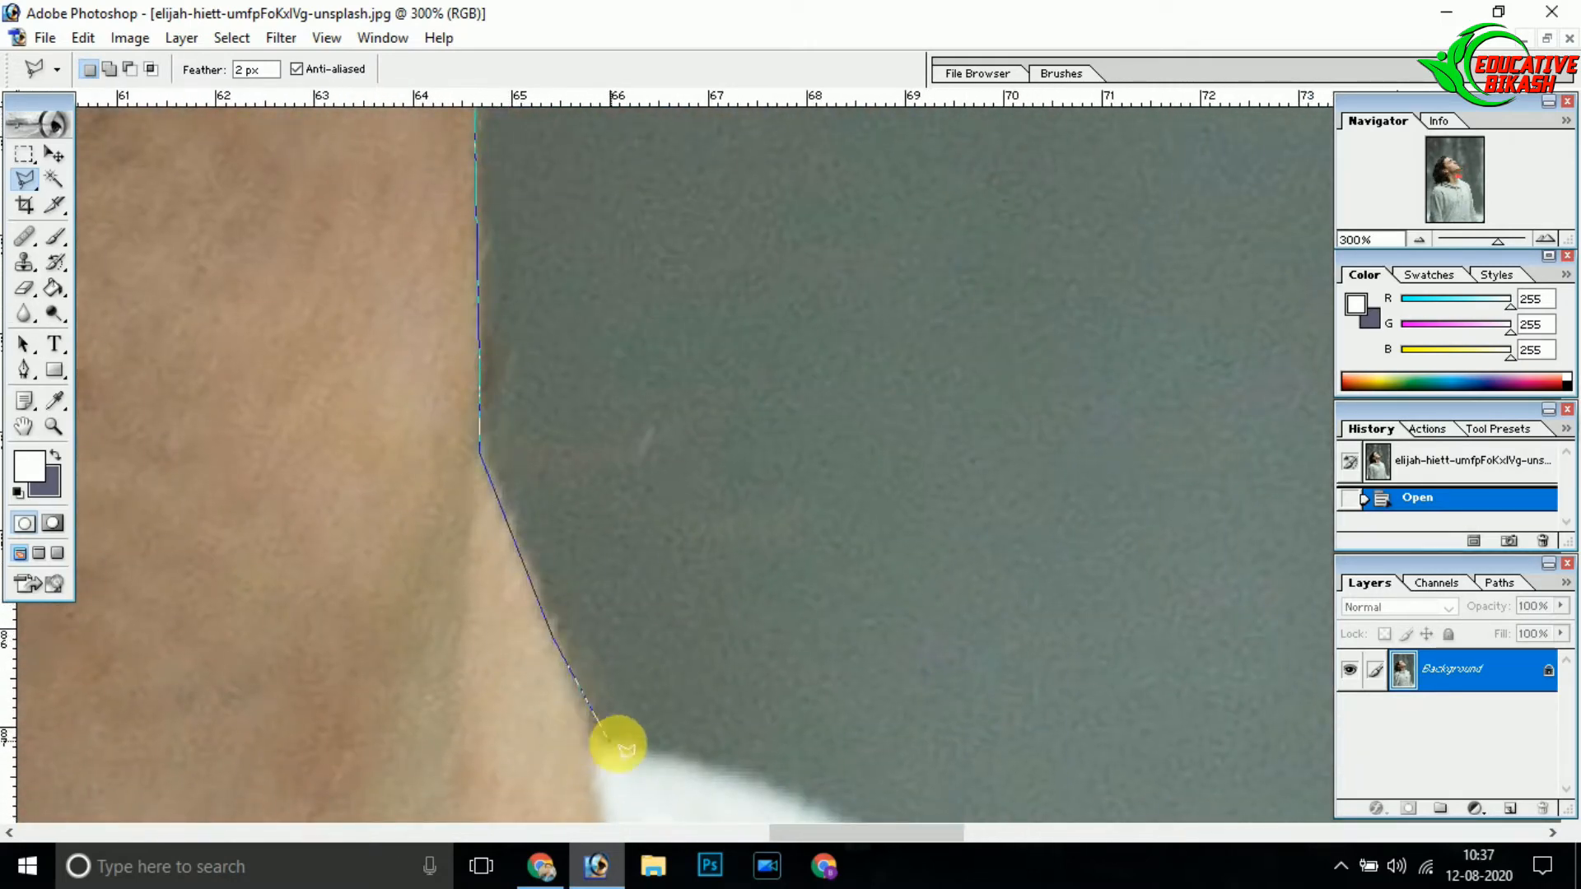
# Trace the collar and the hood's edge down onto the front shoulder.
pyautogui.moveTo(765, 785); pyautogui.dragTo(482, 353)
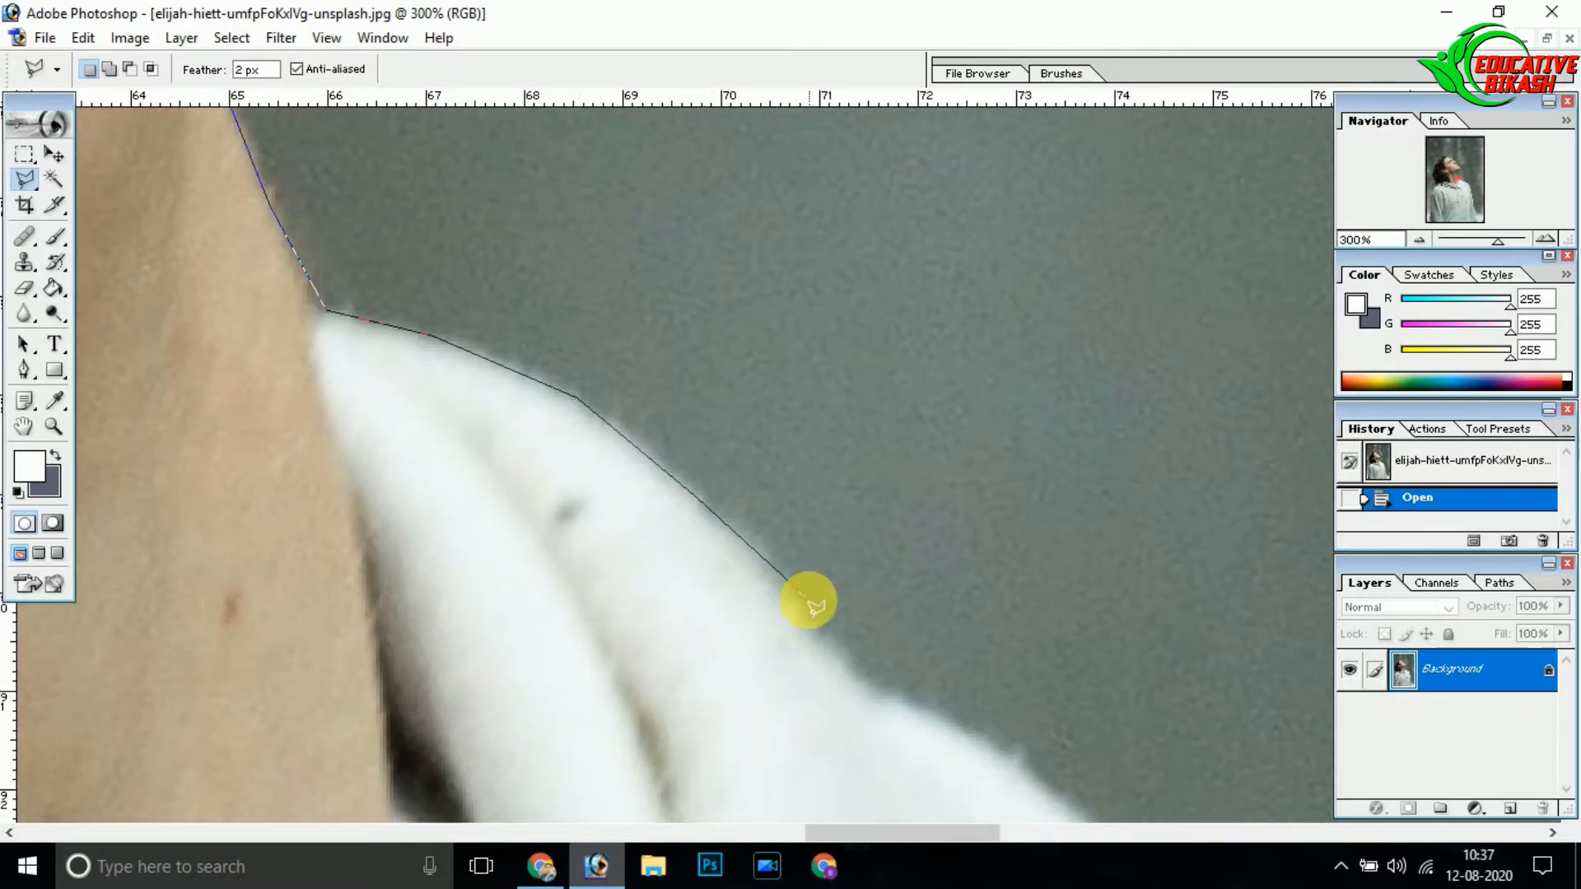
pyautogui.click(979, 737)
pyautogui.moveTo(976, 733)
pyautogui.mouseDown()
pyautogui.moveTo(932, 618)
pyautogui.moveTo(611, 287)
pyautogui.mouseUp()
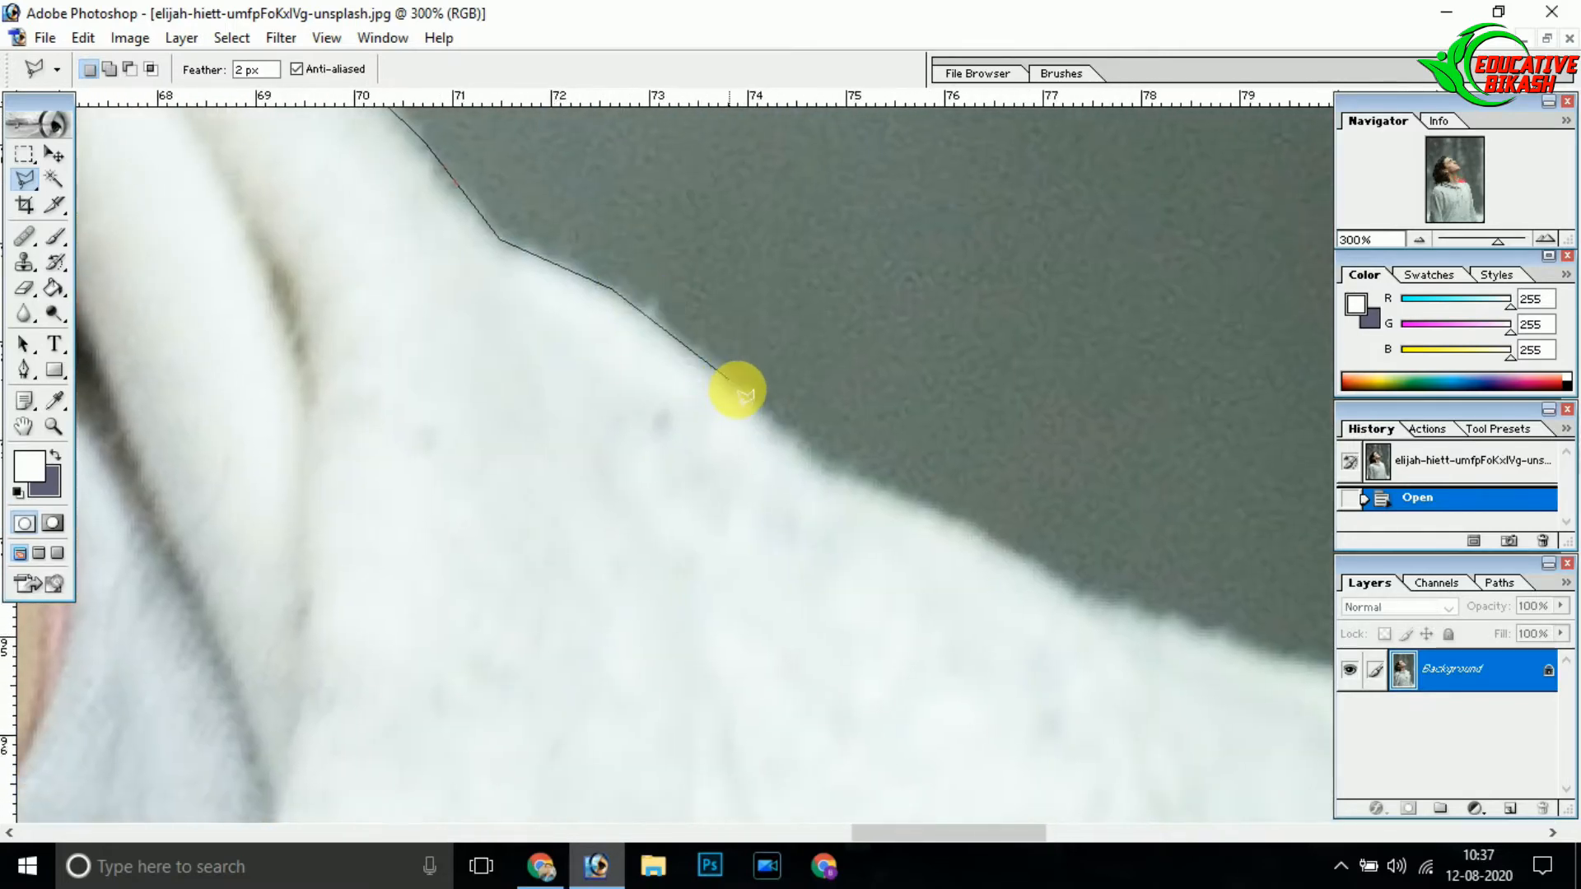
pyautogui.click(1110, 607)
pyautogui.moveTo(1306, 671); pyautogui.dragTo(516, 412)
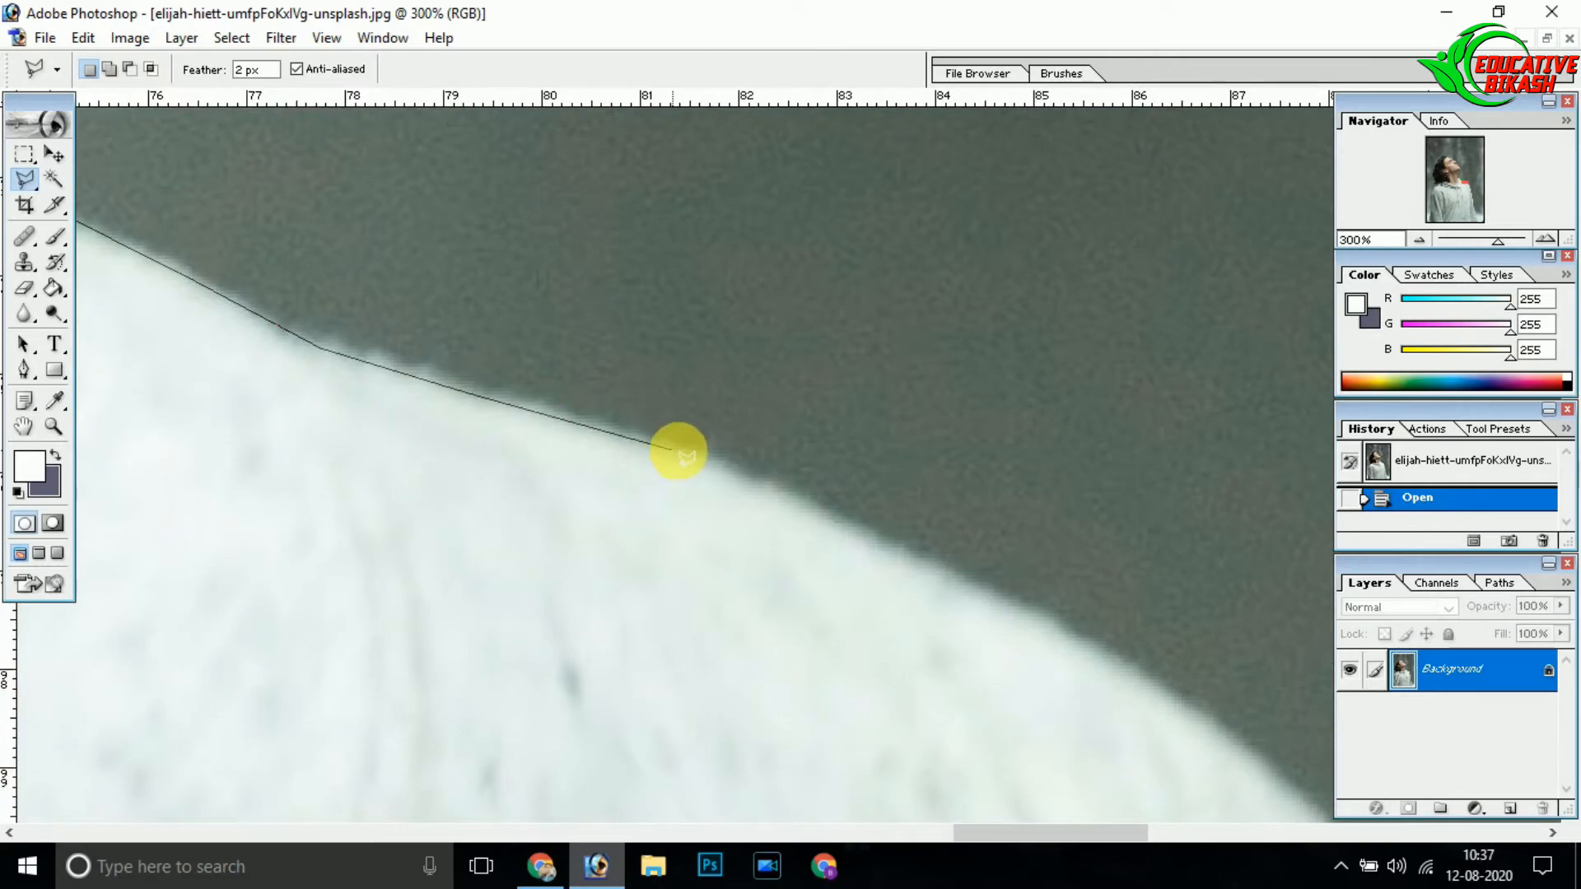
# Outline the rounded shoulder of the hoodie down to the top of the sleeve.
pyautogui.moveTo(1072, 606); pyautogui.dragTo(378, 289)
pyautogui.click(552, 410)
pyautogui.click(755, 650)
pyautogui.click(839, 809)
pyautogui.moveTo(839, 805); pyautogui.dragTo(467, 251)
pyautogui.click(546, 463)
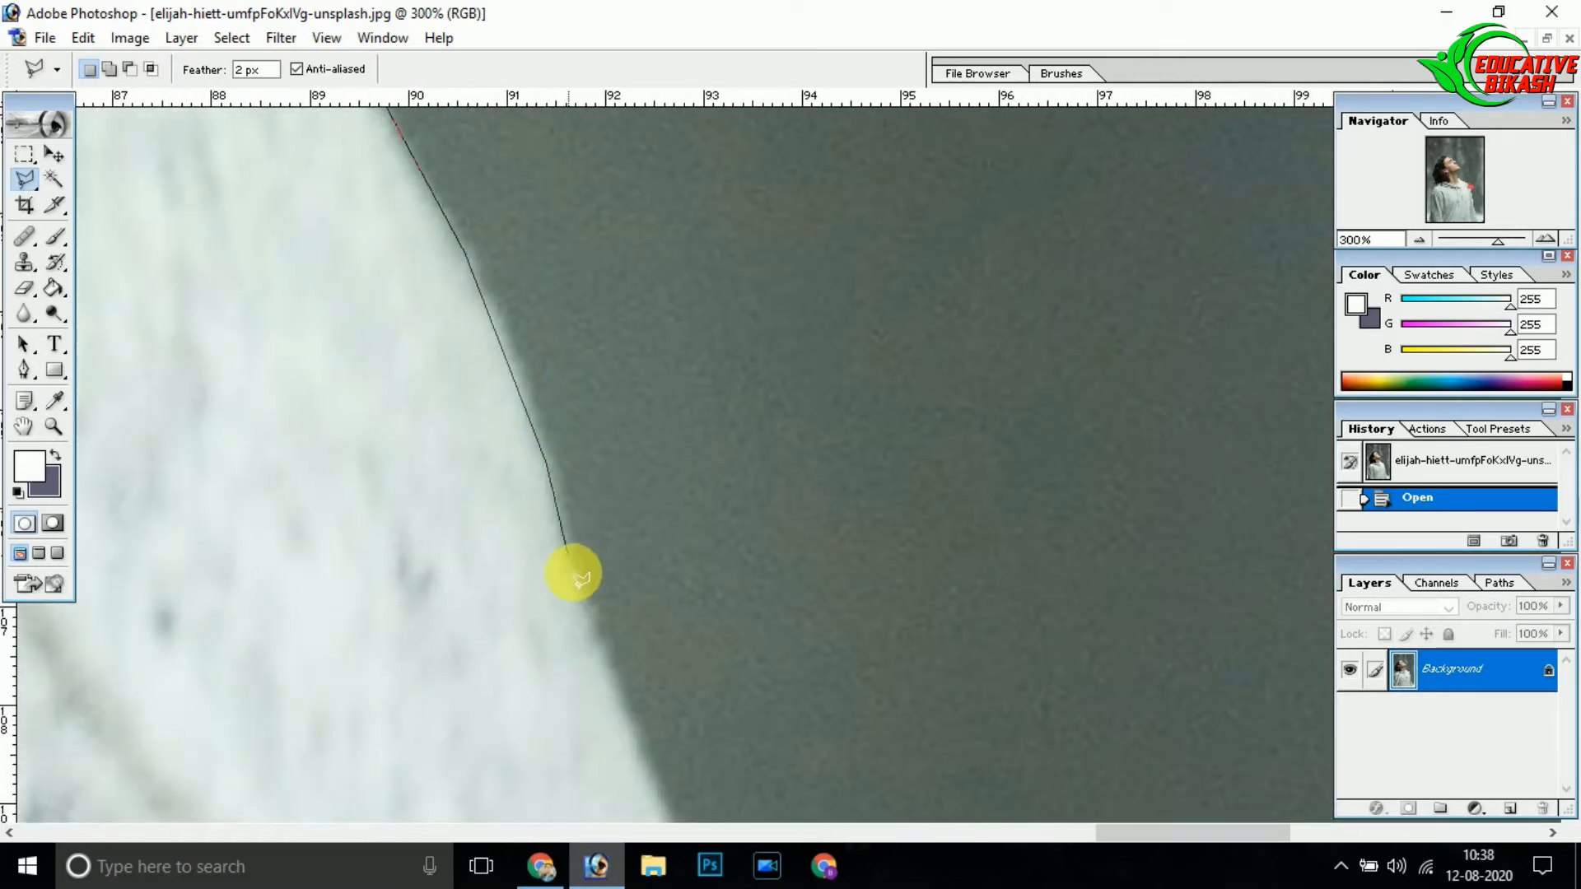
# Trace the outer edge of the upper sleeve with the lasso.
pyautogui.click(605, 673)
pyautogui.moveTo(669, 736); pyautogui.dragTo(463, 292)
pyautogui.click(533, 538)
pyautogui.click(615, 766)
pyautogui.moveTo(615, 765)
pyautogui.mouseDown()
pyautogui.moveTo(572, 544)
pyautogui.moveTo(464, 293)
pyautogui.mouseUp()
pyautogui.click(529, 538)
pyautogui.click(563, 731)
pyautogui.moveTo(563, 731)
pyautogui.mouseDown()
pyautogui.moveTo(431, 308)
pyautogui.moveTo(473, 298)
pyautogui.mouseUp()
pyautogui.click(498, 592)
pyautogui.click(542, 616)
# Extend the lasso outline along the outer edge of the lower sleeve.
pyautogui.moveTo(542, 616); pyautogui.dragTo(506, 370)
pyautogui.click(578, 750)
pyautogui.moveTo(578, 749); pyautogui.dragTo(403, 239)
pyautogui.click(500, 693)
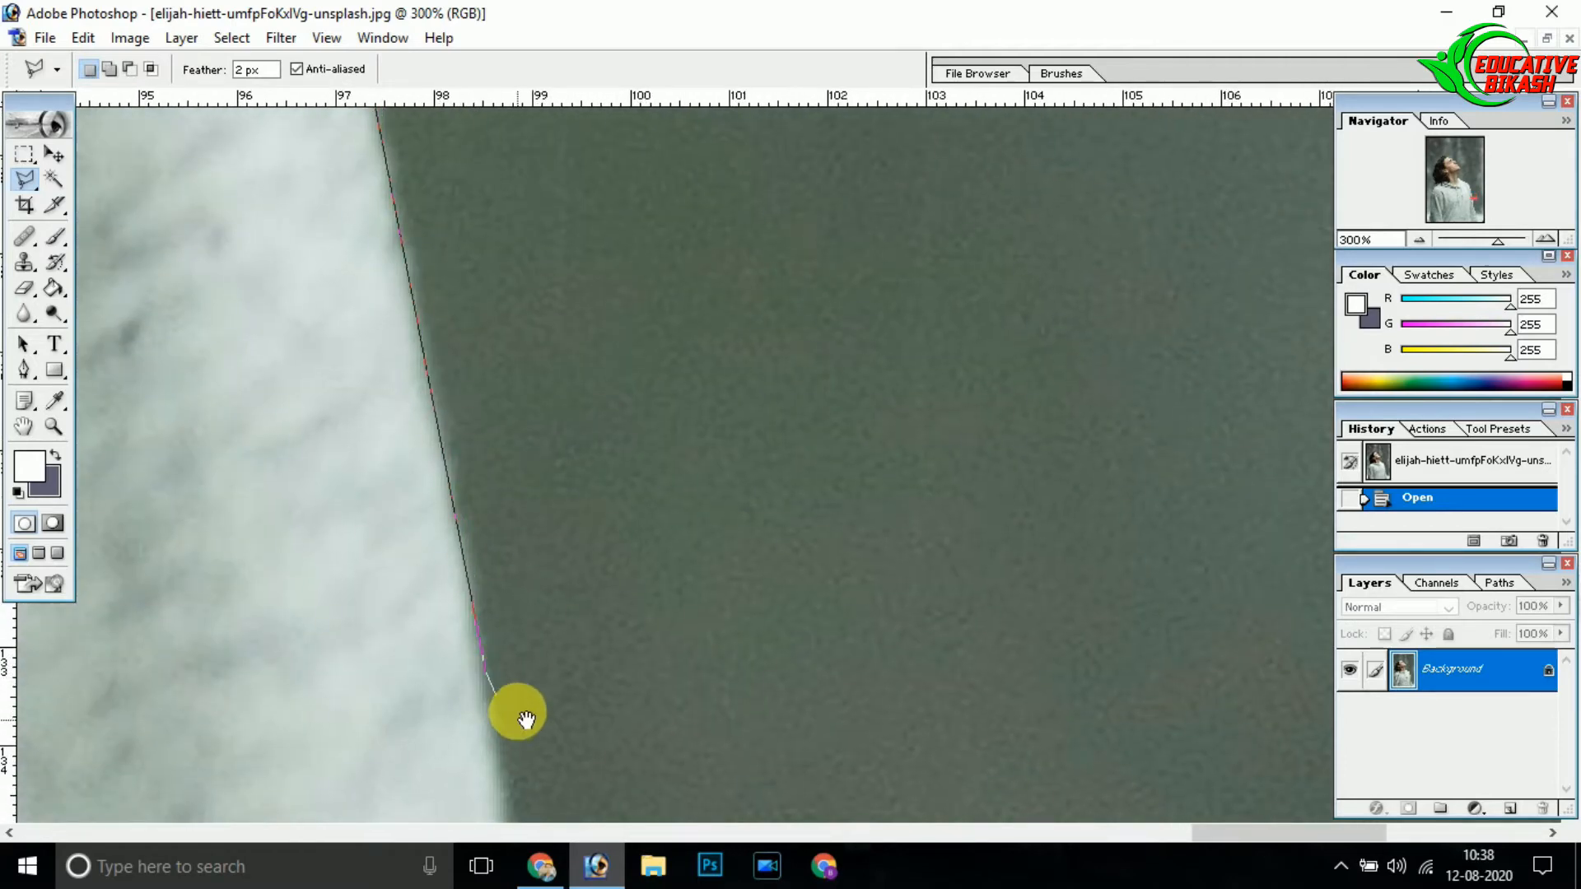
pyautogui.moveTo(522, 721); pyautogui.dragTo(423, 312)
pyautogui.click(453, 716)
pyautogui.moveTo(466, 743); pyautogui.dragTo(367, 257)
pyautogui.click(399, 650)
pyautogui.moveTo(427, 693)
pyautogui.mouseDown()
pyautogui.moveTo(326, 204)
pyautogui.moveTo(351, 206)
pyautogui.mouseUp()
pyautogui.click(360, 721)
pyautogui.click(344, 574)
pyautogui.moveTo(376, 715); pyautogui.dragTo(374, 402)
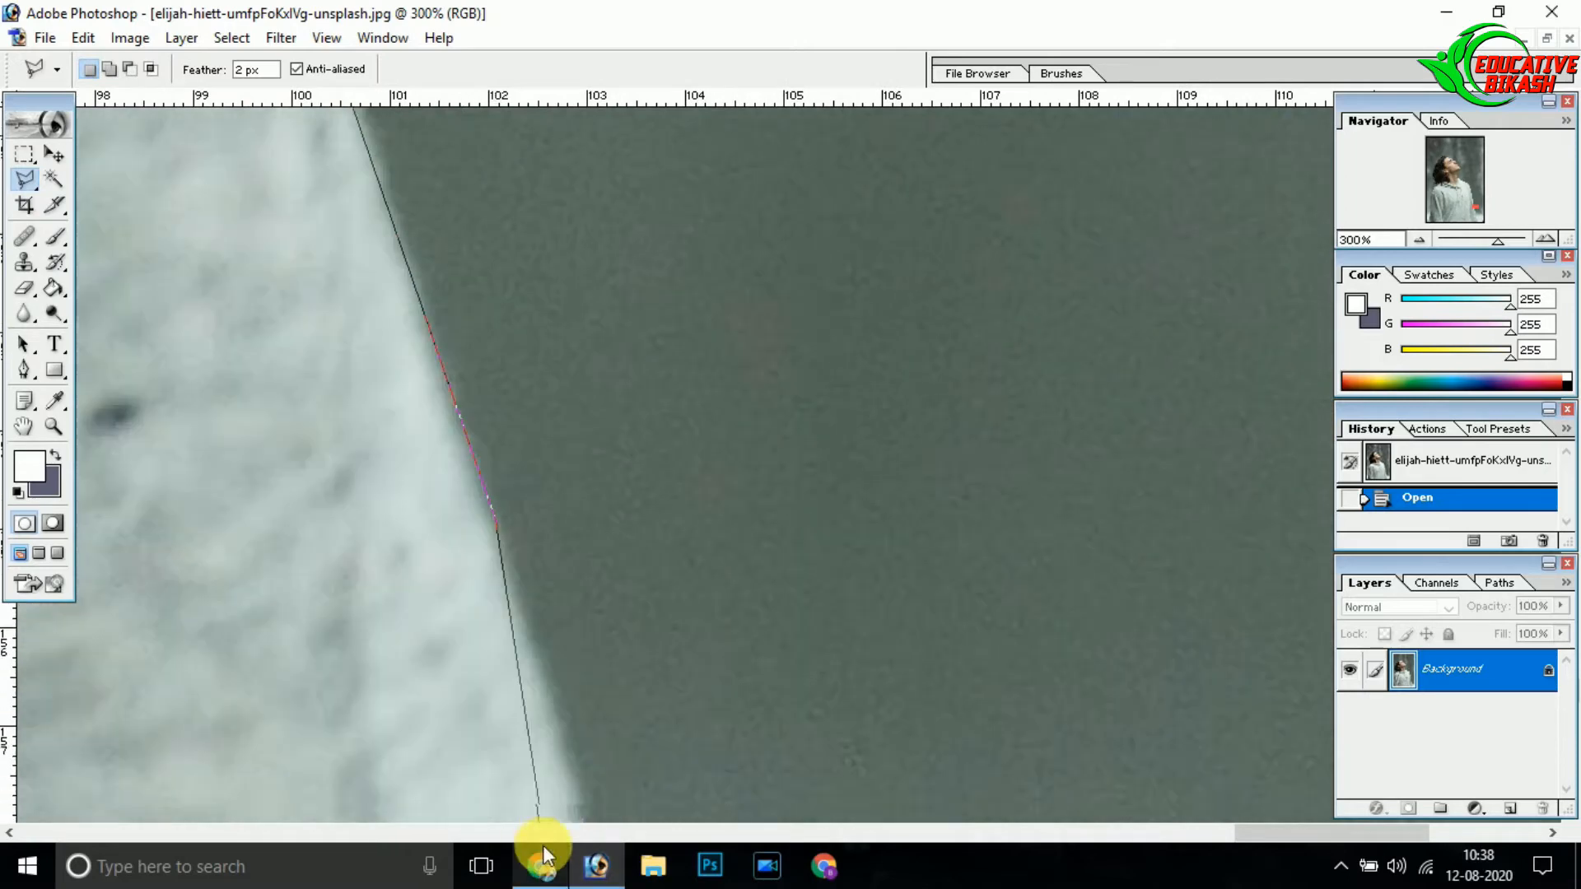
# Finish tracing the sleeve's outer edge down to the bottom border of the photo.
pyautogui.click(588, 696)
pyautogui.moveTo(623, 741); pyautogui.dragTo(471, 288)
pyautogui.click(550, 622)
pyautogui.moveTo(565, 720); pyautogui.dragTo(480, 317)
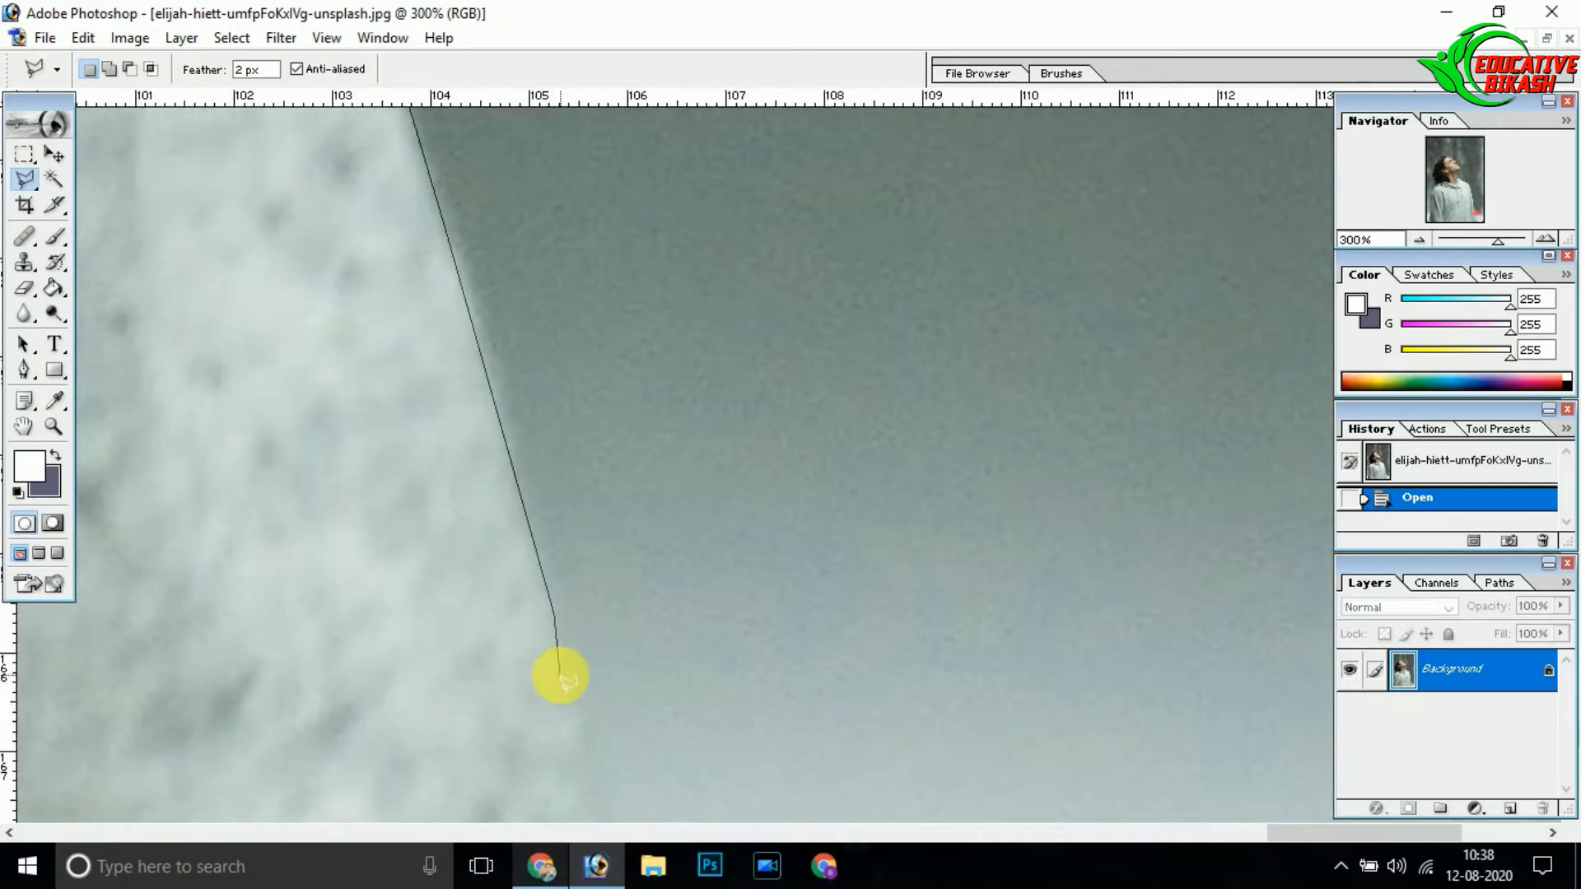
pyautogui.click(595, 756)
pyautogui.moveTo(598, 769); pyautogui.dragTo(555, 215)
pyautogui.click(680, 669)
pyautogui.moveTo(672, 671); pyautogui.dragTo(446, 107)
pyautogui.moveTo(605, 607); pyautogui.dragTo(522, 363)
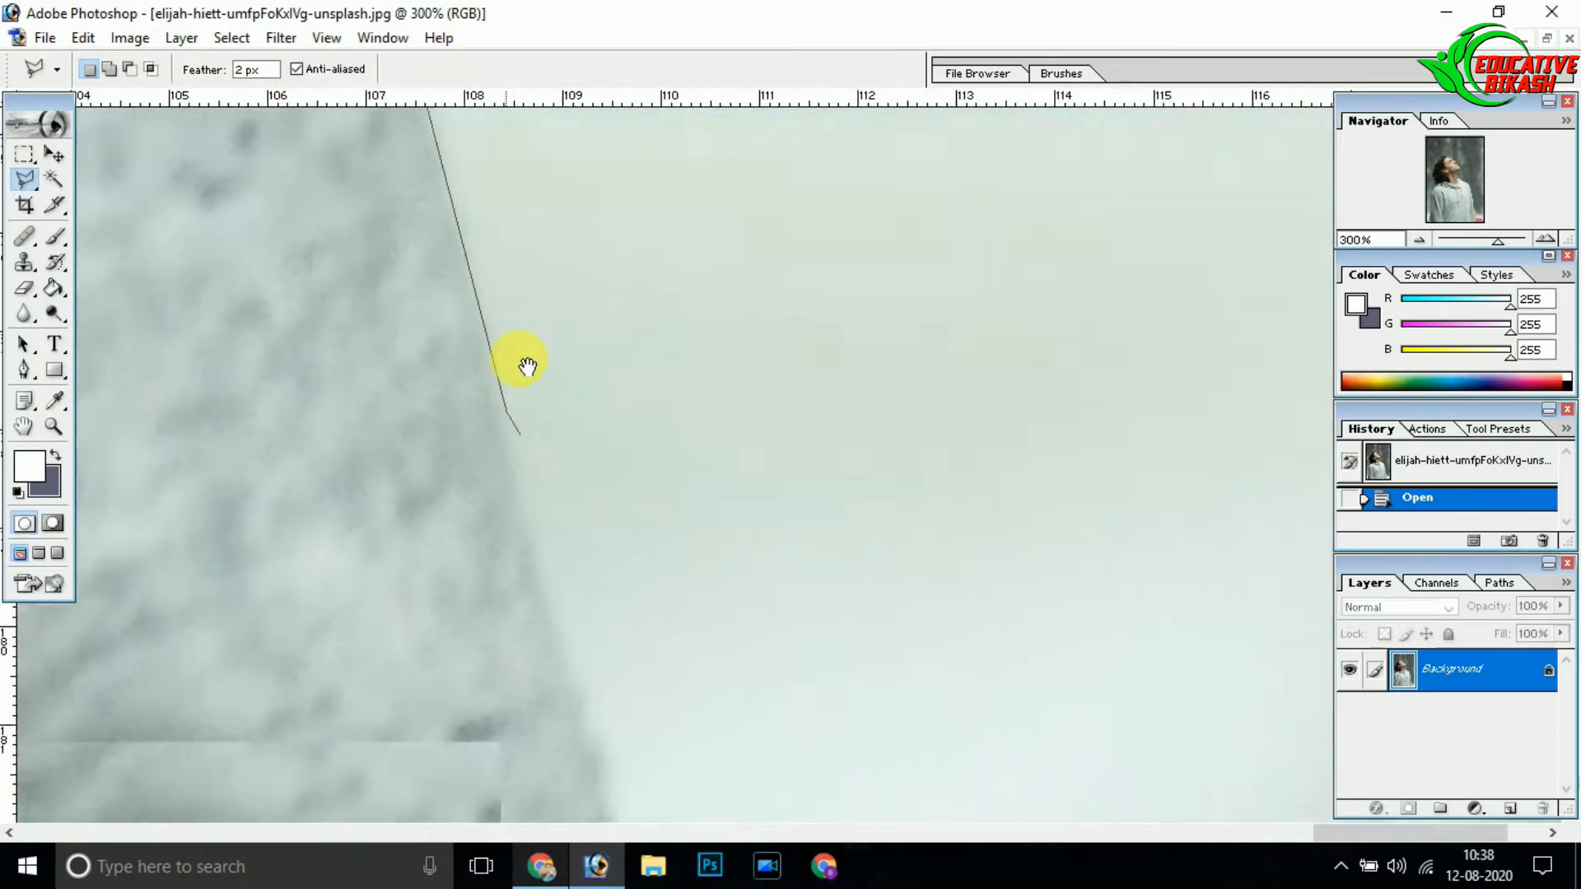
pyautogui.click(582, 824)
# Route the lasso outline outside the canvas around the background and close it, so the backdrop is selected.
pyautogui.hotkey('ctrl', '-')
pyautogui.hotkey('ctrl', '-')
pyautogui.hotkey('ctrl', '-')
pyautogui.hotkey('ctrl', '-')
pyautogui.hotkey('ctrl', '-')
pyautogui.hotkey('ctrl', '-')
pyautogui.hotkey('ctrl', '-')
pyautogui.hotkey('ctrl', '-')
pyautogui.hotkey('ctrl', '-')
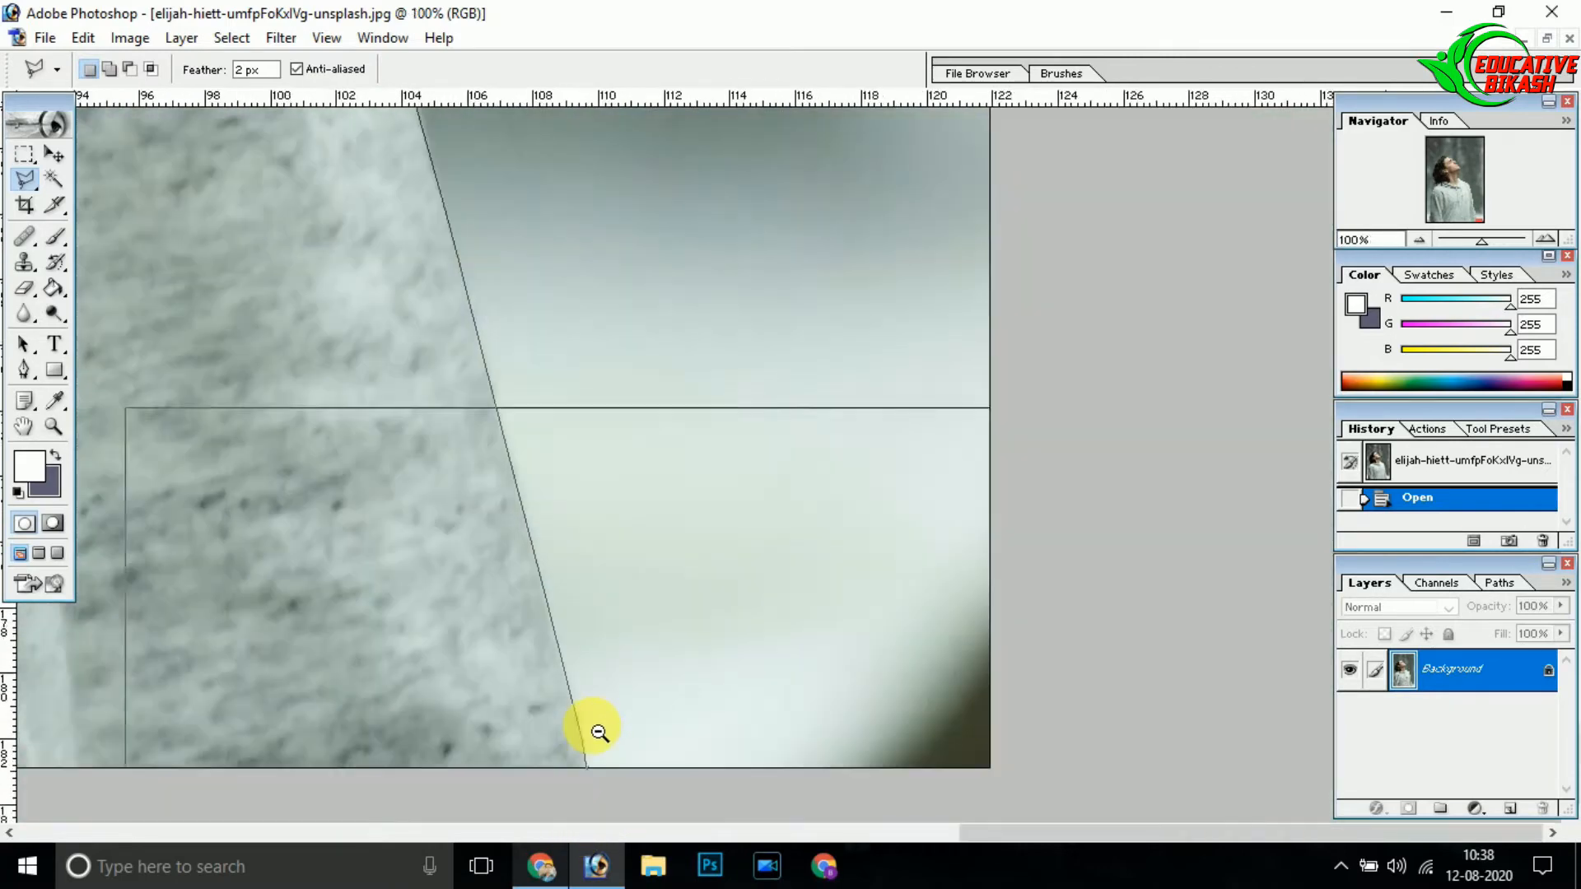
pyautogui.click(684, 157)
pyautogui.doubleClick(520, 134)
# Set the background colour to black and clear the selected backdrop to it.
pyautogui.click(58, 487)
pyautogui.click(294, 461)
pyautogui.click(553, 92)
pyautogui.press('Delete')
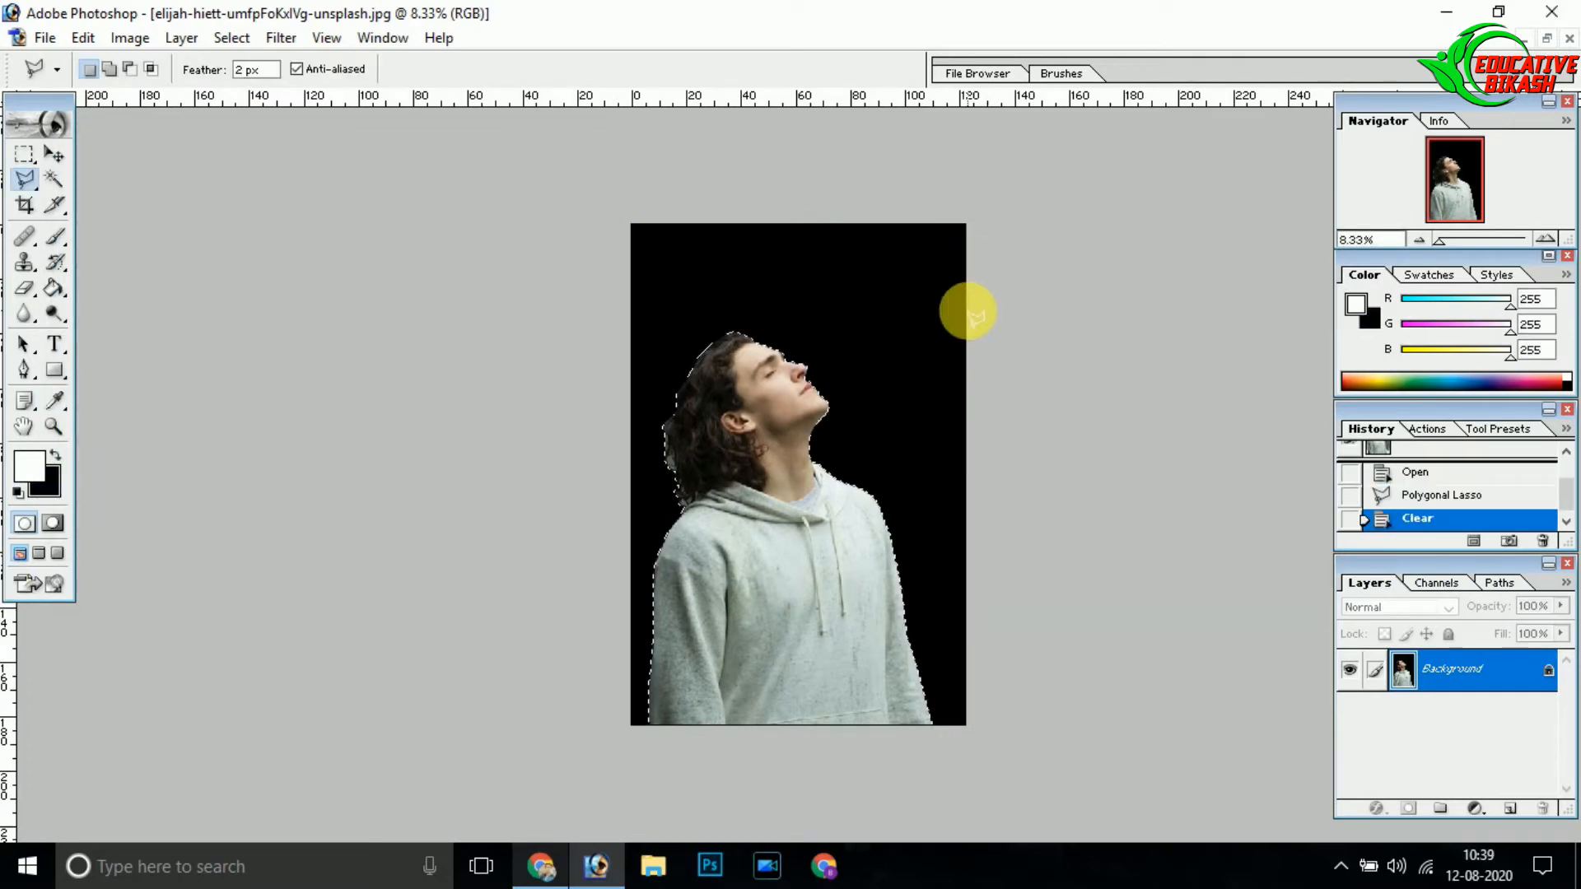
# Change the background colour to a dark neutral grey and clear the selected backdrop to it.
pyautogui.click(58, 488)
pyautogui.moveTo(367, 483); pyautogui.dragTo(78, 403)
pyautogui.click(576, 191)
pyautogui.press('Delete')
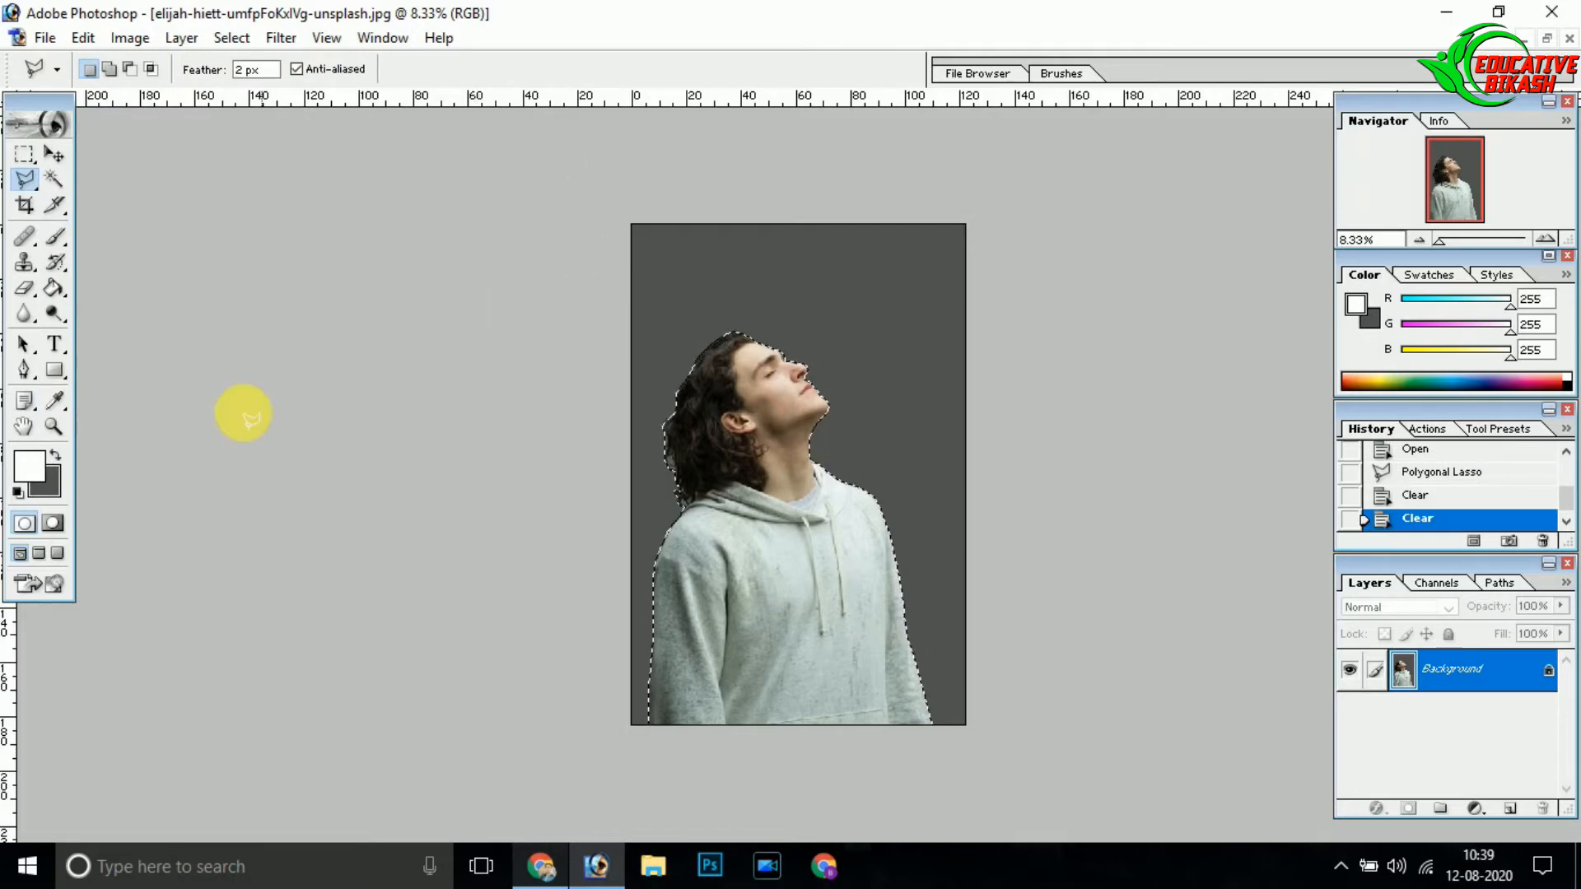
# Set the background colour to the darker grey #3A3A3B, clear the selected backdrop to it, and deselect.
pyautogui.click(43, 484)
pyautogui.moveTo(77, 428); pyautogui.dragTo(78, 444)
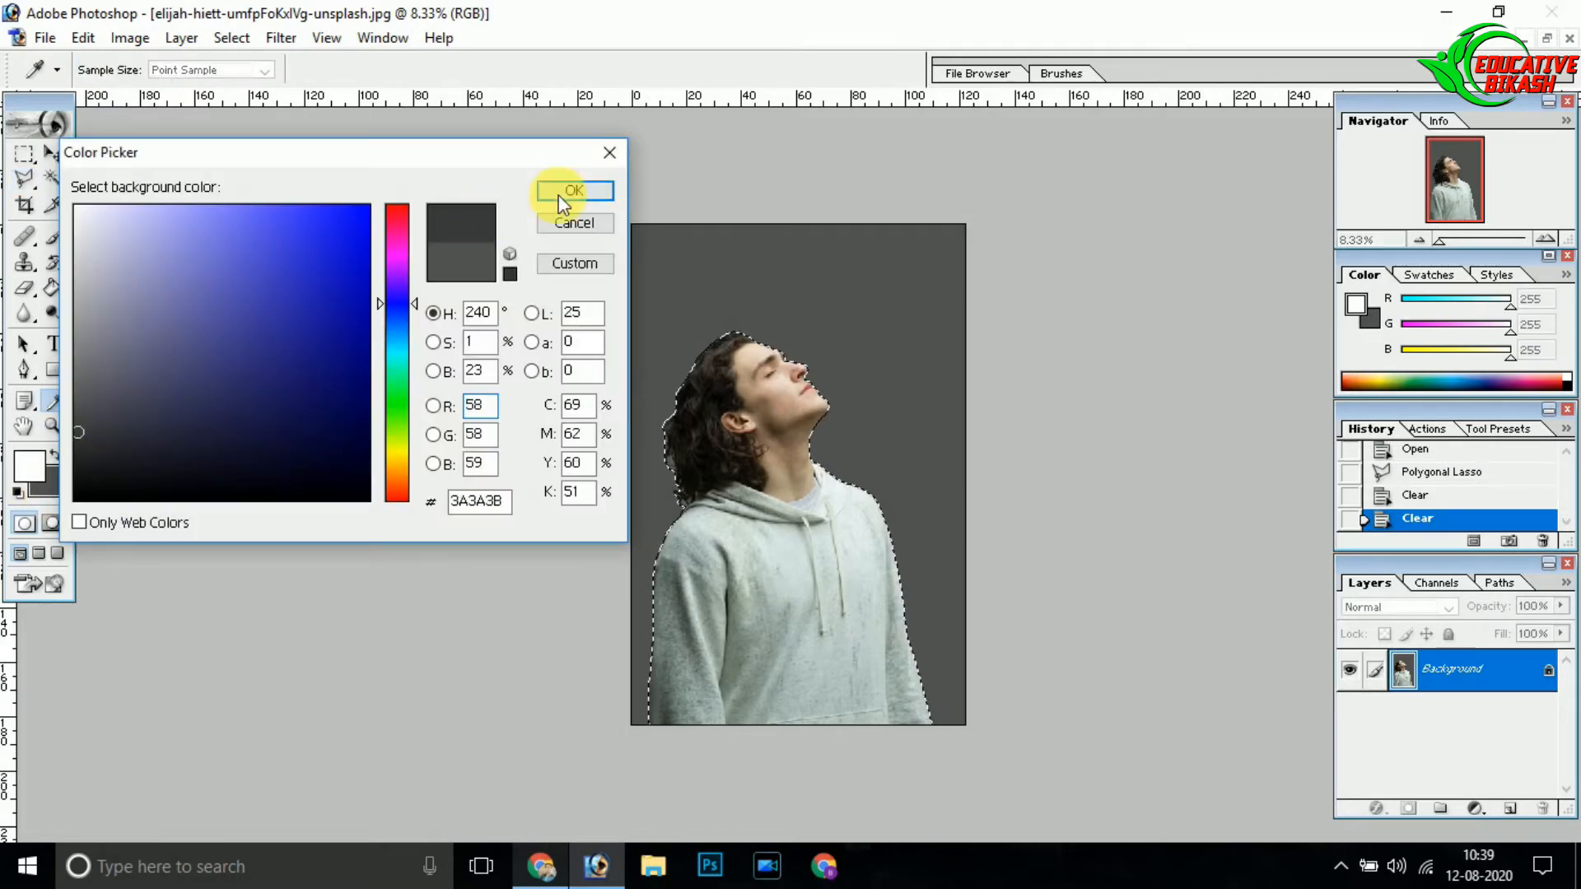
pyautogui.click(554, 193)
pyautogui.press('Delete')
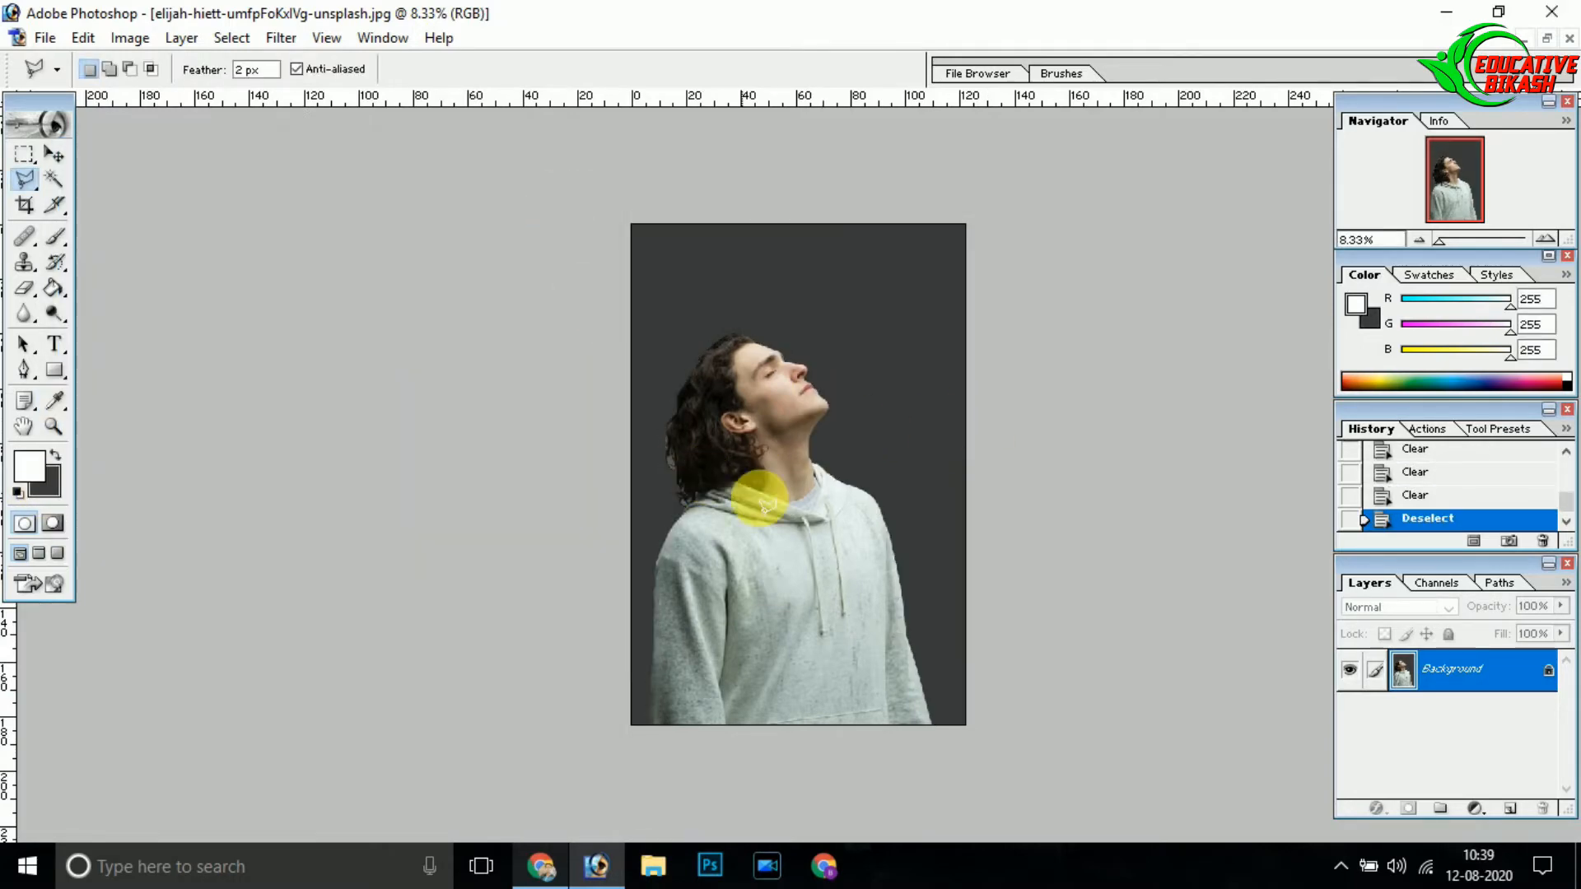
# Outline the light gap at the outer edge of the back hair with the Polygonal Lasso, clear it to dark grey and deselect.
pyautogui.keyDown('ctrl'); pyautogui.click(676, 477); pyautogui.keyUp('ctrl')
pyautogui.keyDown('ctrl'); pyautogui.click(669, 476); pyautogui.keyUp('ctrl')
pyautogui.keyDown('ctrl'); pyautogui.click(614, 461); pyautogui.keyUp('ctrl')
pyautogui.keyDown('ctrl'); pyautogui.click(494, 424); pyautogui.keyUp('ctrl')
pyautogui.keyDown('ctrl'); pyautogui.click(346, 449); pyautogui.keyUp('ctrl')
pyautogui.moveTo(346, 449); pyautogui.dragTo(502, 517)
pyautogui.keyDown('ctrl'); pyautogui.click(247, 494); pyautogui.keyUp('ctrl')
pyautogui.keyDown('ctrl'); pyautogui.click(458, 497); pyautogui.keyUp('ctrl')
pyautogui.keyDown('ctrl'); pyautogui.click(527, 366); pyautogui.keyUp('ctrl')
pyautogui.moveTo(527, 367); pyautogui.dragTo(653, 438)
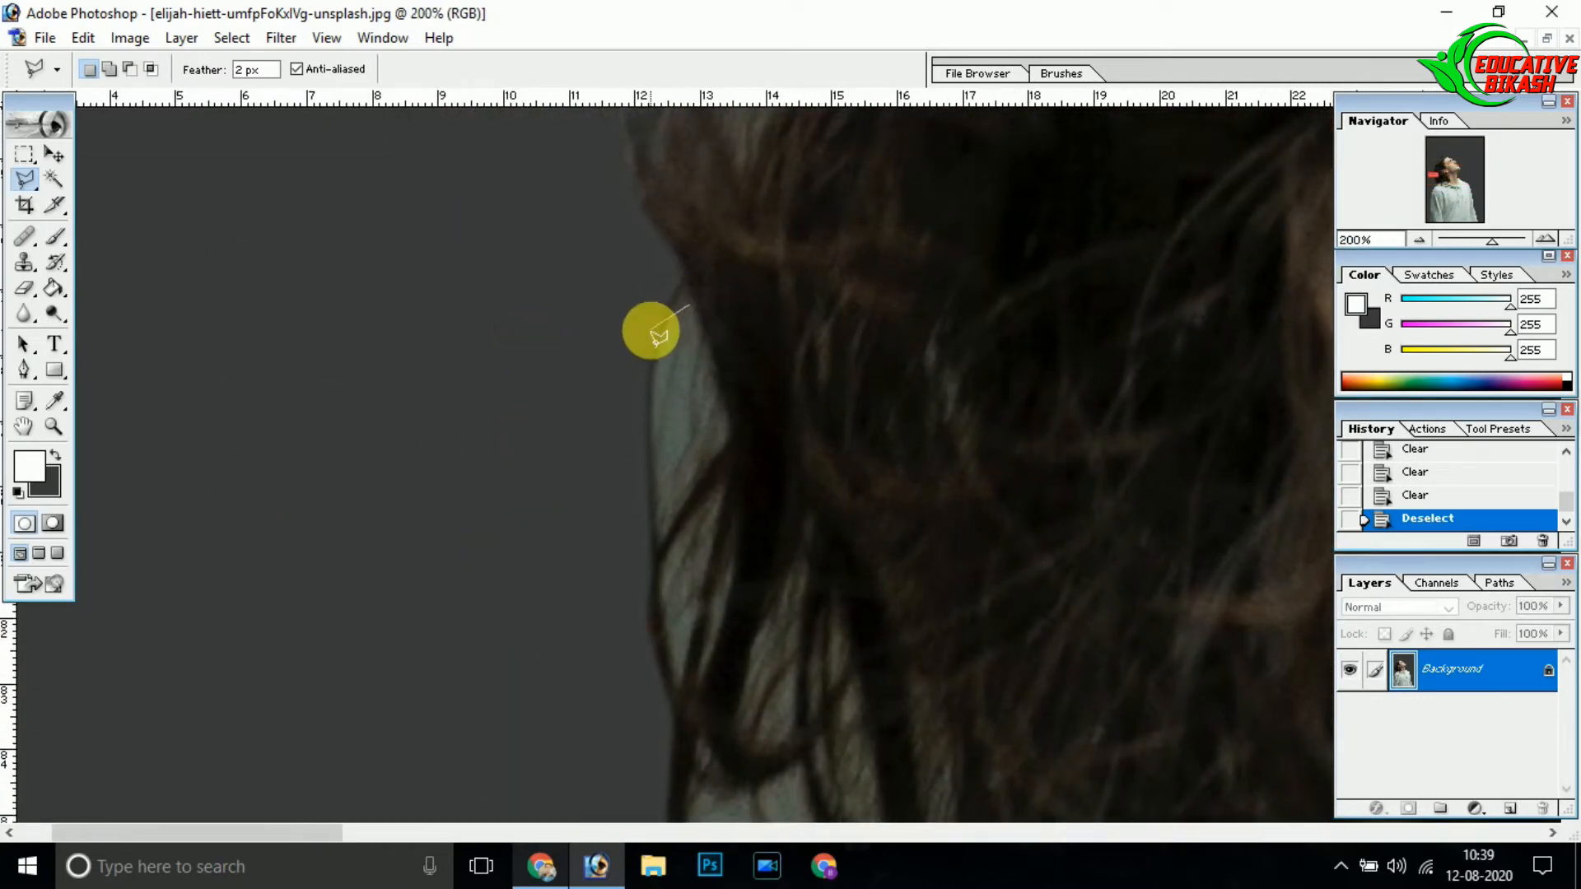
pyautogui.keyDown('ctrl'); pyautogui.click(685, 345); pyautogui.keyUp('ctrl')
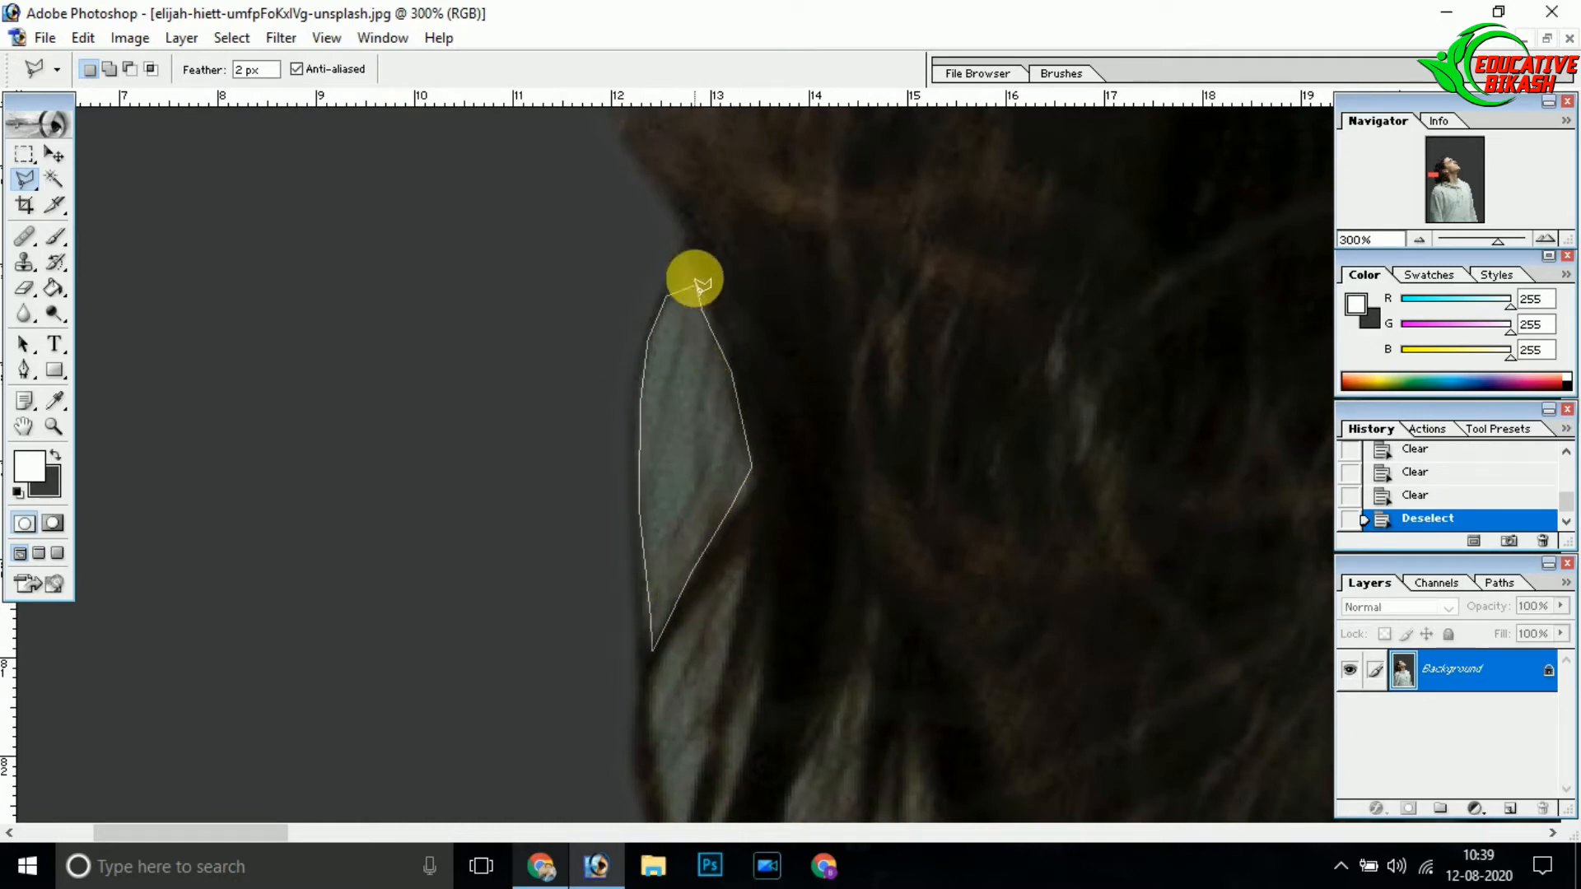
pyautogui.press('Delete')
pyautogui.hotkey('ctrl', 'd')
# Lasso and clear two further light gaps between the outer strands just below the first gap, and deselect.
pyautogui.moveTo(772, 617); pyautogui.dragTo(670, 337)
pyautogui.click(638, 275)
pyautogui.click(581, 570)
pyautogui.click(637, 275)
pyautogui.press('Delete')
pyautogui.click(654, 352)
pyautogui.click(599, 579)
pyautogui.click(654, 353)
pyautogui.press('Delete')
pyautogui.hotkey('ctrl', 'd')
# Trace the light area inside the large curl loop at the back of the hair, clear it and deselect.
pyautogui.moveTo(710, 449); pyautogui.dragTo(599, 133)
pyautogui.click(487, 414)
pyautogui.click(480, 532)
pyautogui.click(504, 708)
pyautogui.moveTo(608, 797); pyautogui.dragTo(459, 334)
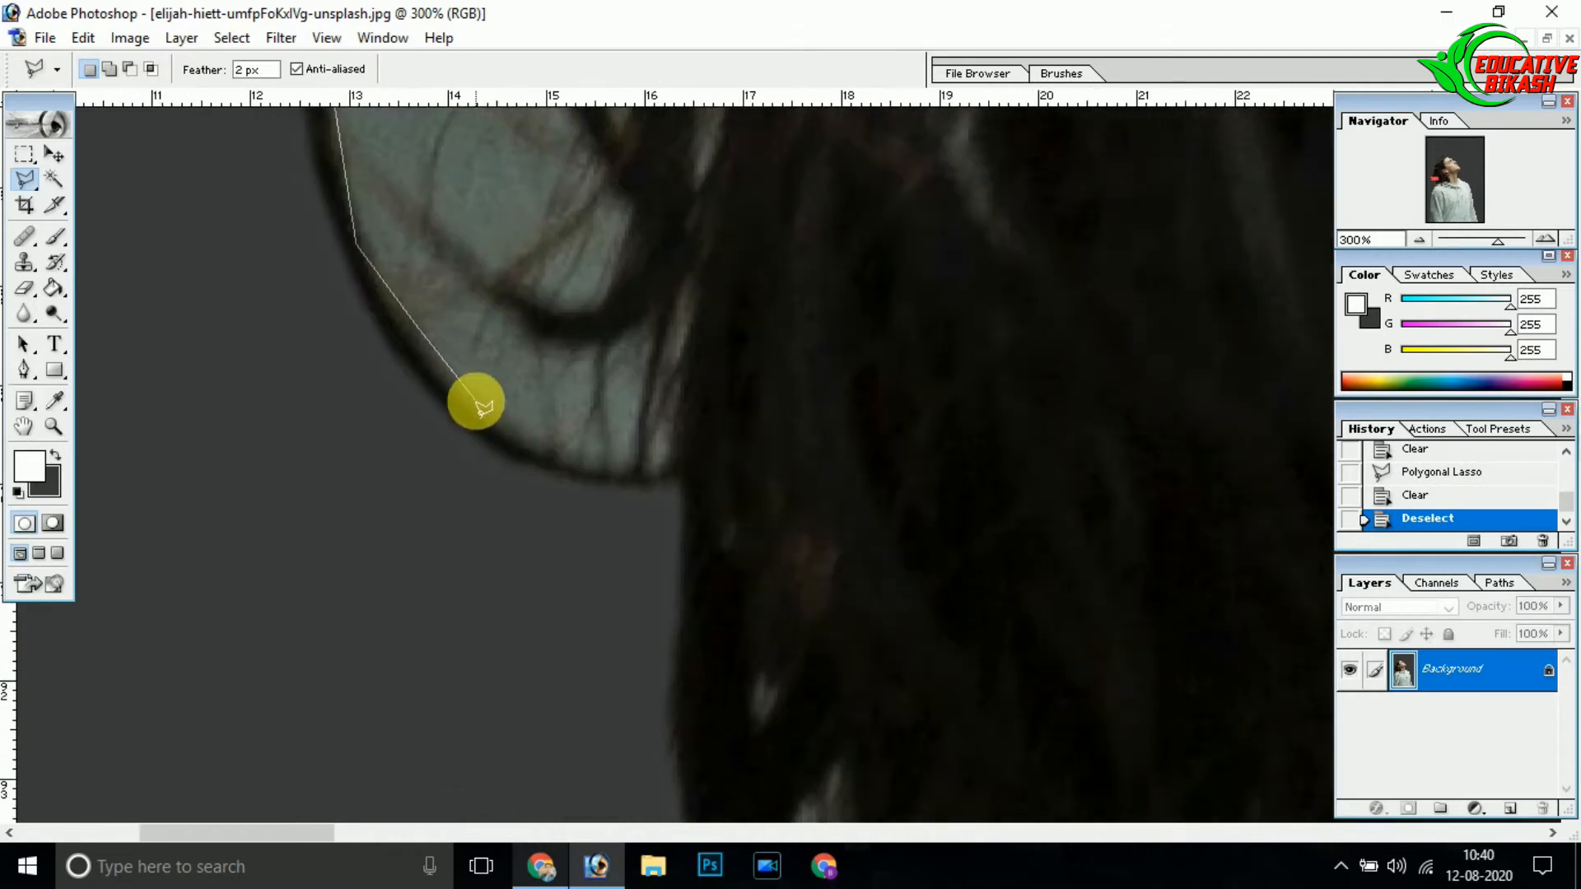
pyautogui.click(659, 459)
pyautogui.click(505, 286)
pyautogui.moveTo(610, 175); pyautogui.dragTo(797, 522)
pyautogui.click(767, 491)
pyautogui.click(679, 262)
pyautogui.click(612, 303)
pyautogui.click(564, 303)
pyautogui.click(524, 301)
pyautogui.press('Delete')
pyautogui.hotkey('ctrl', 'd')
# Lasso the narrow vertical gap between the hanging strands above the curl loop and clear it.
pyautogui.click(758, 150)
pyautogui.click(735, 240)
pyautogui.click(794, 448)
pyautogui.click(795, 313)
pyautogui.click(758, 150)
pyautogui.press('Delete')
# Outline the taller slim gap between the neighbouring hanging strands and clear it.
pyautogui.moveTo(914, 240); pyautogui.dragTo(738, 385)
pyautogui.click(681, 294)
pyautogui.click(725, 709)
pyautogui.click(750, 593)
pyautogui.click(755, 424)
pyautogui.click(725, 313)
pyautogui.click(680, 294)
pyautogui.press('Delete')
# Clear the teardrop-shaped light gap inside the small curl and the slim gap right beside it.
pyautogui.moveTo(681, 296)
pyautogui.mouseDown()
pyautogui.moveTo(738, 343)
pyautogui.moveTo(738, 448)
pyautogui.mouseUp()
pyautogui.click(682, 292)
pyautogui.click(606, 422)
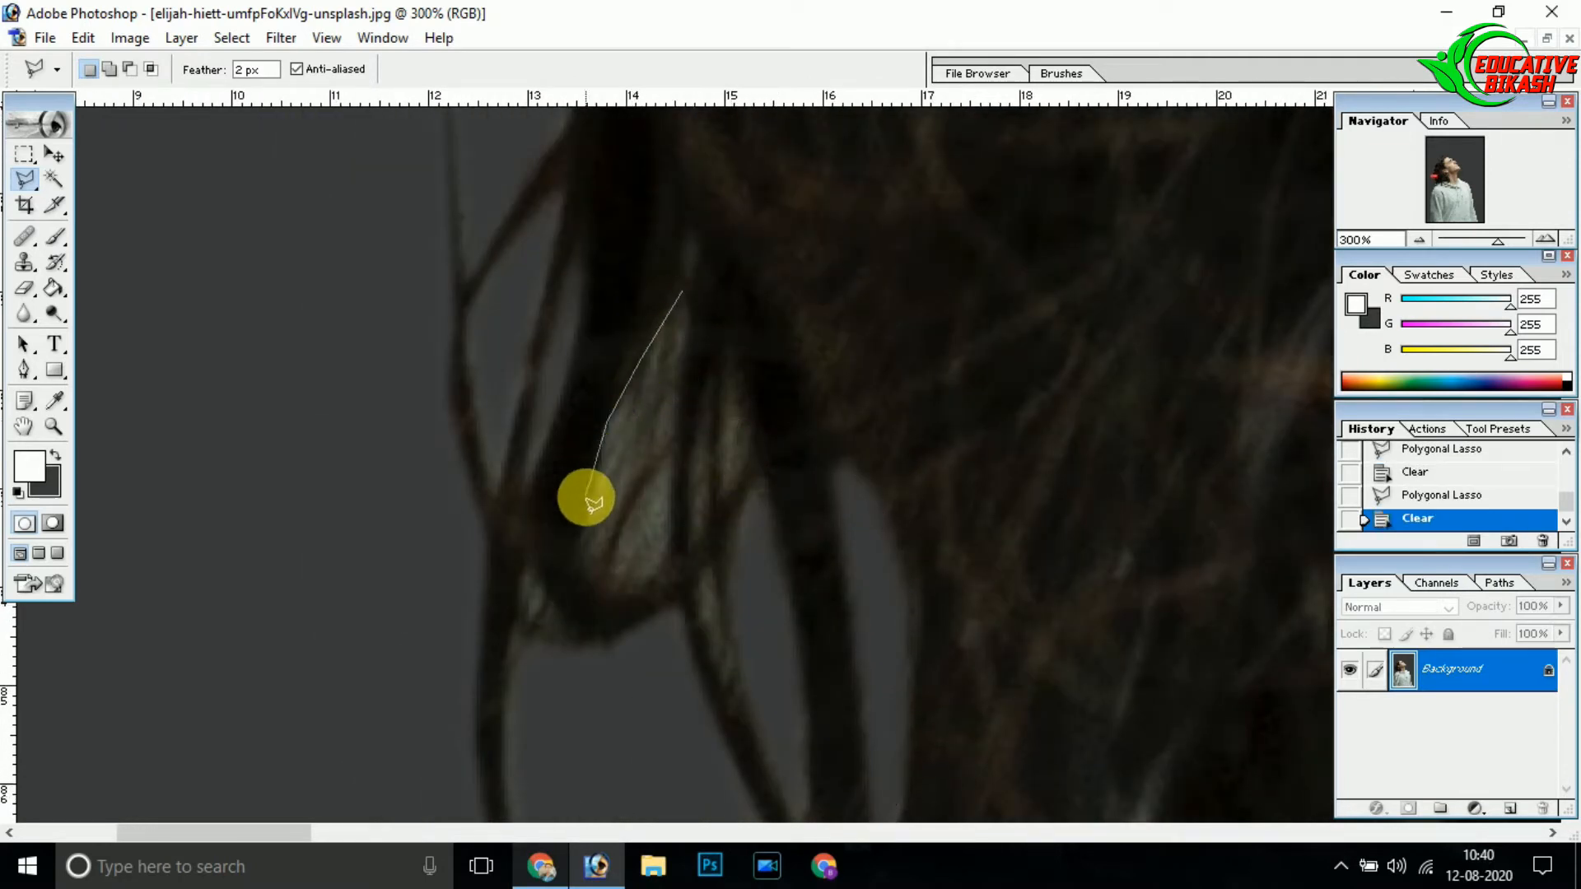
pyautogui.click(658, 567)
pyautogui.click(671, 486)
pyautogui.click(682, 293)
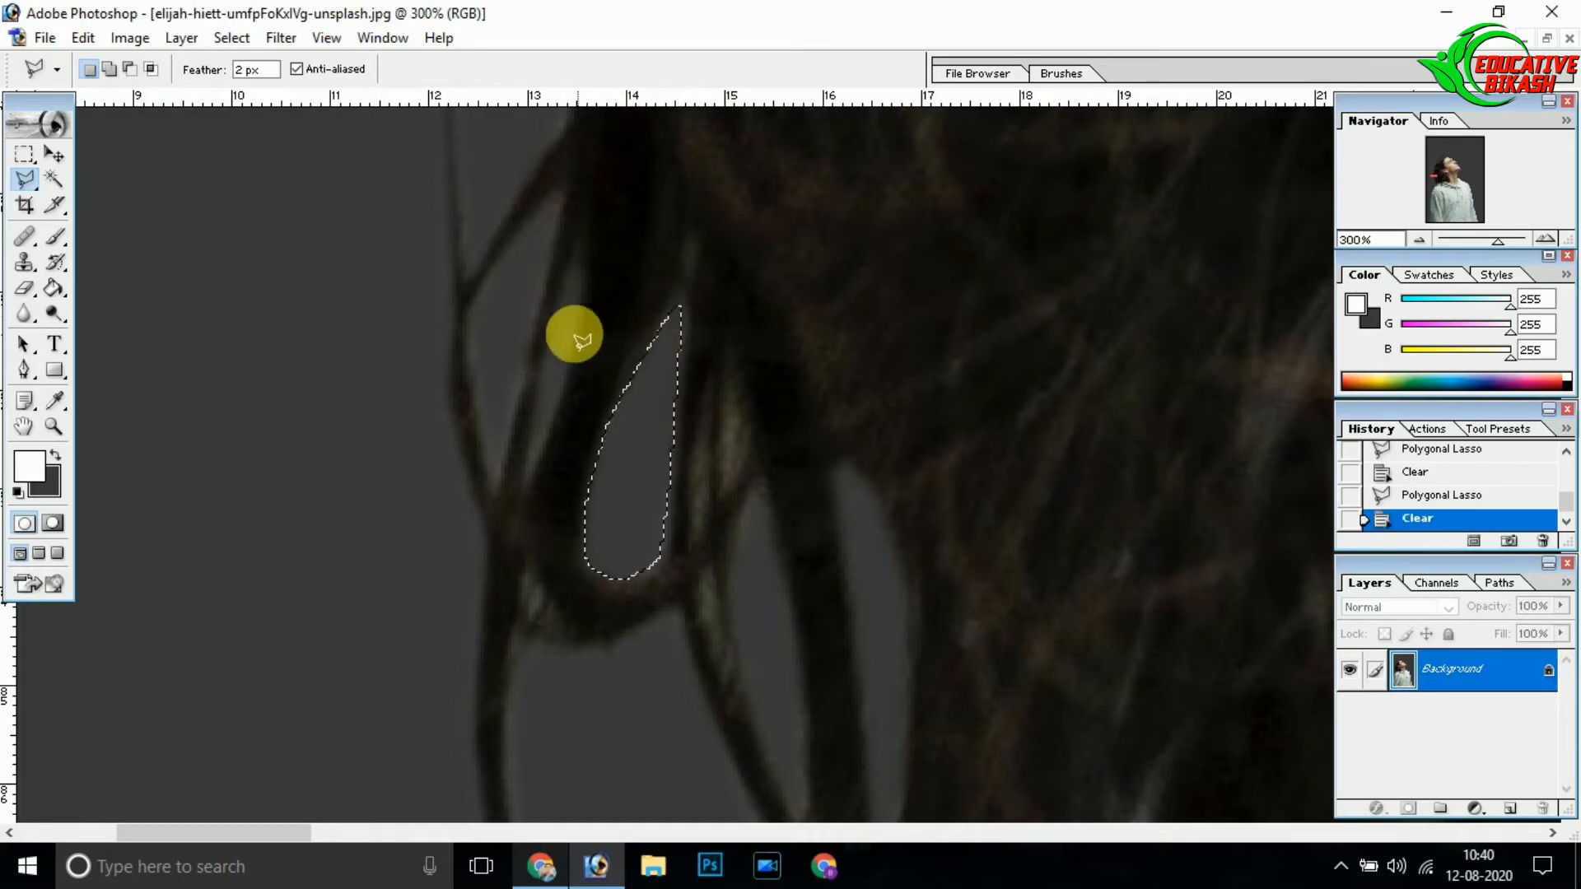
pyautogui.click(725, 381)
pyautogui.click(717, 488)
pyautogui.click(727, 377)
pyautogui.press('Delete')
# Lasso and clear the diamond-shaped gap near the lower outer edge of the hair.
pyautogui.moveTo(815, 476)
pyautogui.mouseDown()
pyautogui.moveTo(705, 335)
pyautogui.moveTo(671, 182)
pyautogui.mouseUp()
pyautogui.moveTo(795, 642); pyautogui.dragTo(688, 190)
pyautogui.moveTo(754, 544)
pyautogui.mouseDown()
pyautogui.moveTo(699, 377)
pyautogui.moveTo(714, 502)
pyautogui.mouseUp()
pyautogui.click(584, 253)
pyautogui.click(509, 358)
pyautogui.click(545, 430)
pyautogui.click(587, 256)
pyautogui.press('Delete')
# Outline the slim light gap below the diamond-shaped one and clear it.
pyautogui.click(696, 533)
pyautogui.click(623, 588)
pyautogui.click(630, 725)
pyautogui.click(648, 686)
pyautogui.click(694, 527)
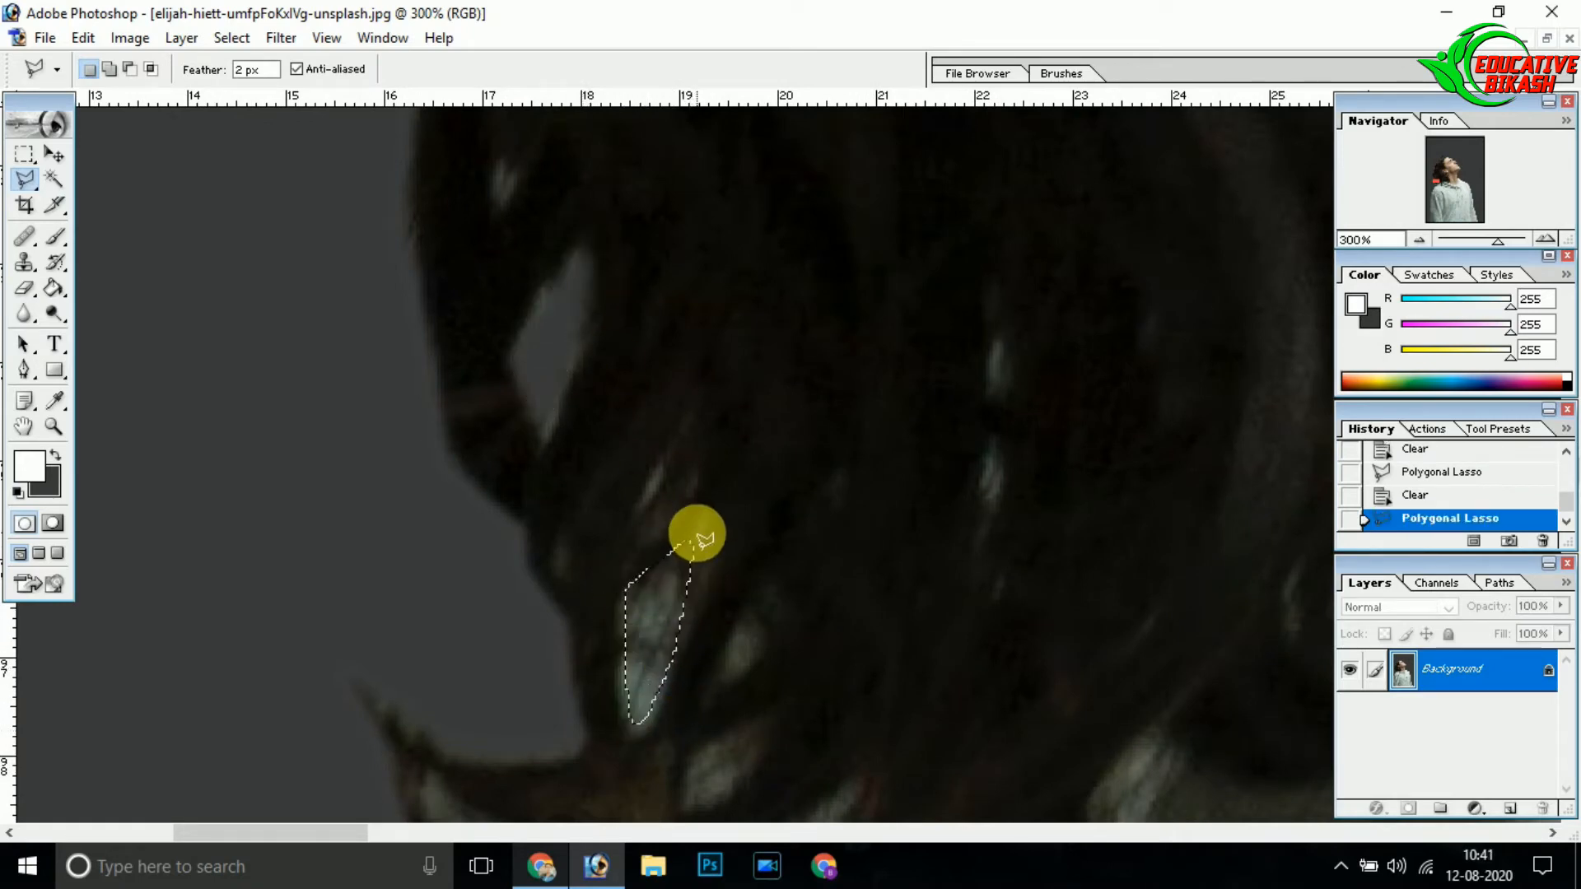
pyautogui.press('Delete')
# Lasso and clear the long bent gap between the hair and the neck above the hood.
pyautogui.scroll(-5, 717, 589)
pyautogui.click(1153, 266)
pyautogui.click(1089, 339)
pyautogui.click(1086, 570)
pyautogui.click(1122, 541)
pyautogui.click(1153, 266)
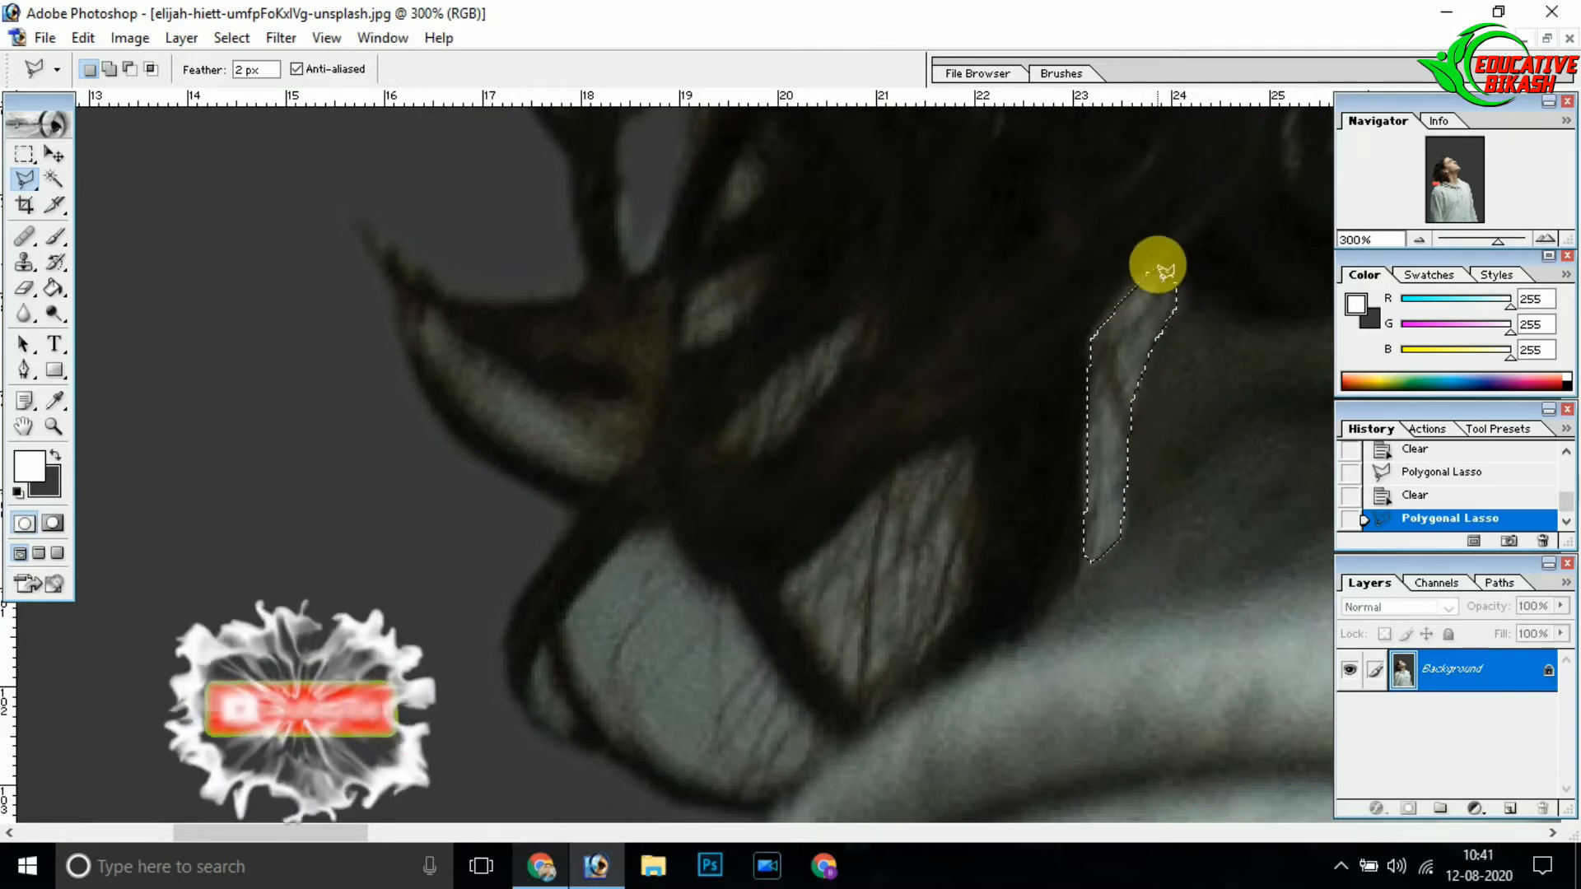
pyautogui.press('Delete')
# Trace the wide light gap between the curls just above the hood's edge and clear it.
pyautogui.click(970, 445)
pyautogui.click(856, 502)
pyautogui.click(782, 586)
pyautogui.click(861, 699)
pyautogui.click(910, 665)
pyautogui.click(962, 611)
pyautogui.click(965, 521)
pyautogui.click(974, 447)
pyautogui.press('Delete')
# Trace the large light gap inside the bottommost curl beside the hood and clear it.
pyautogui.click(667, 525)
pyautogui.click(622, 541)
pyautogui.click(565, 630)
pyautogui.click(597, 708)
pyautogui.click(704, 780)
pyautogui.click(793, 784)
pyautogui.click(811, 735)
pyautogui.click(807, 715)
pyautogui.click(668, 524)
pyautogui.press('Delete')
# Lasso the slanted narrow gap above the two bottom curl openings and clear it.
pyautogui.click(864, 311)
pyautogui.click(713, 421)
pyautogui.click(729, 445)
pyautogui.click(863, 312)
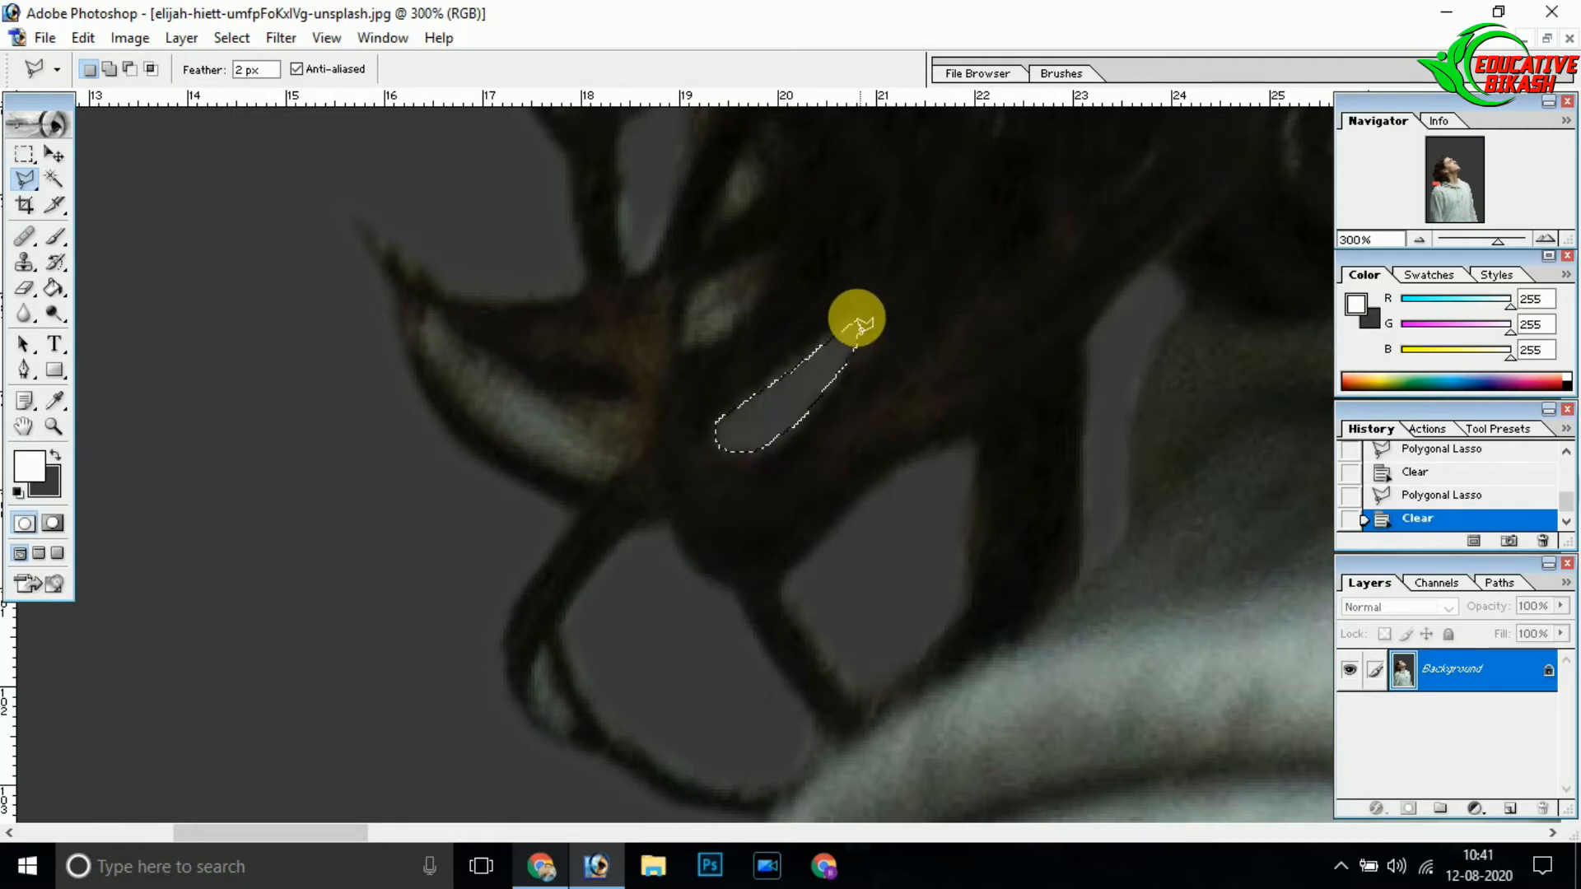
pyautogui.press('Delete')
# Clear the crescent-shaped light gap in the pointed curl at the hair's outer edge and deselect.
pyautogui.click(424, 314)
pyautogui.click(490, 363)
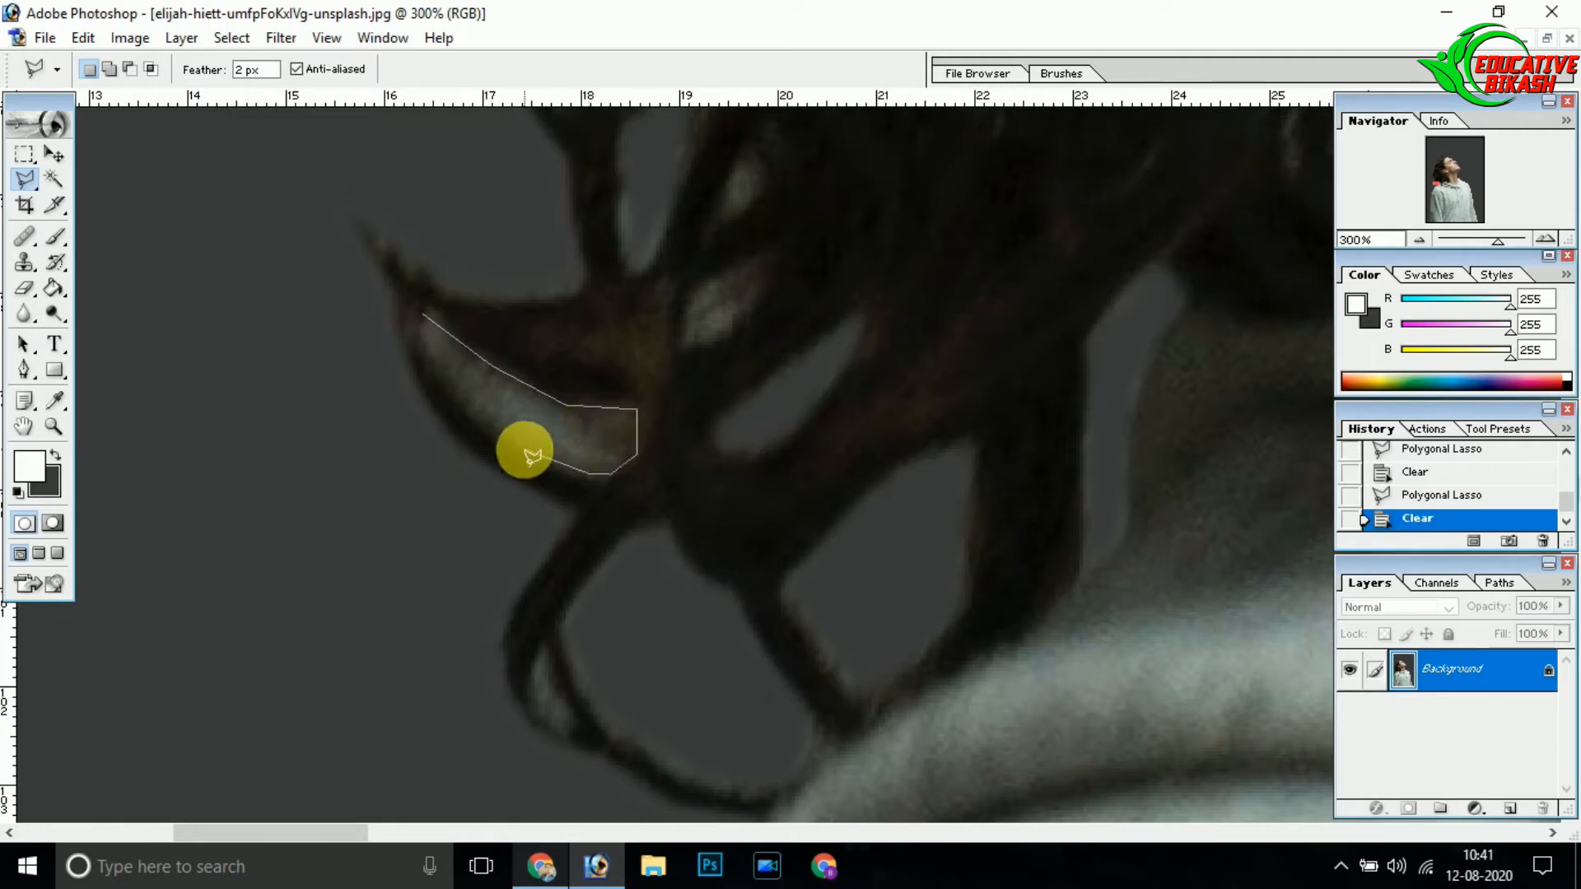
pyautogui.click(425, 318)
pyautogui.press('Delete')
pyautogui.click(773, 257)
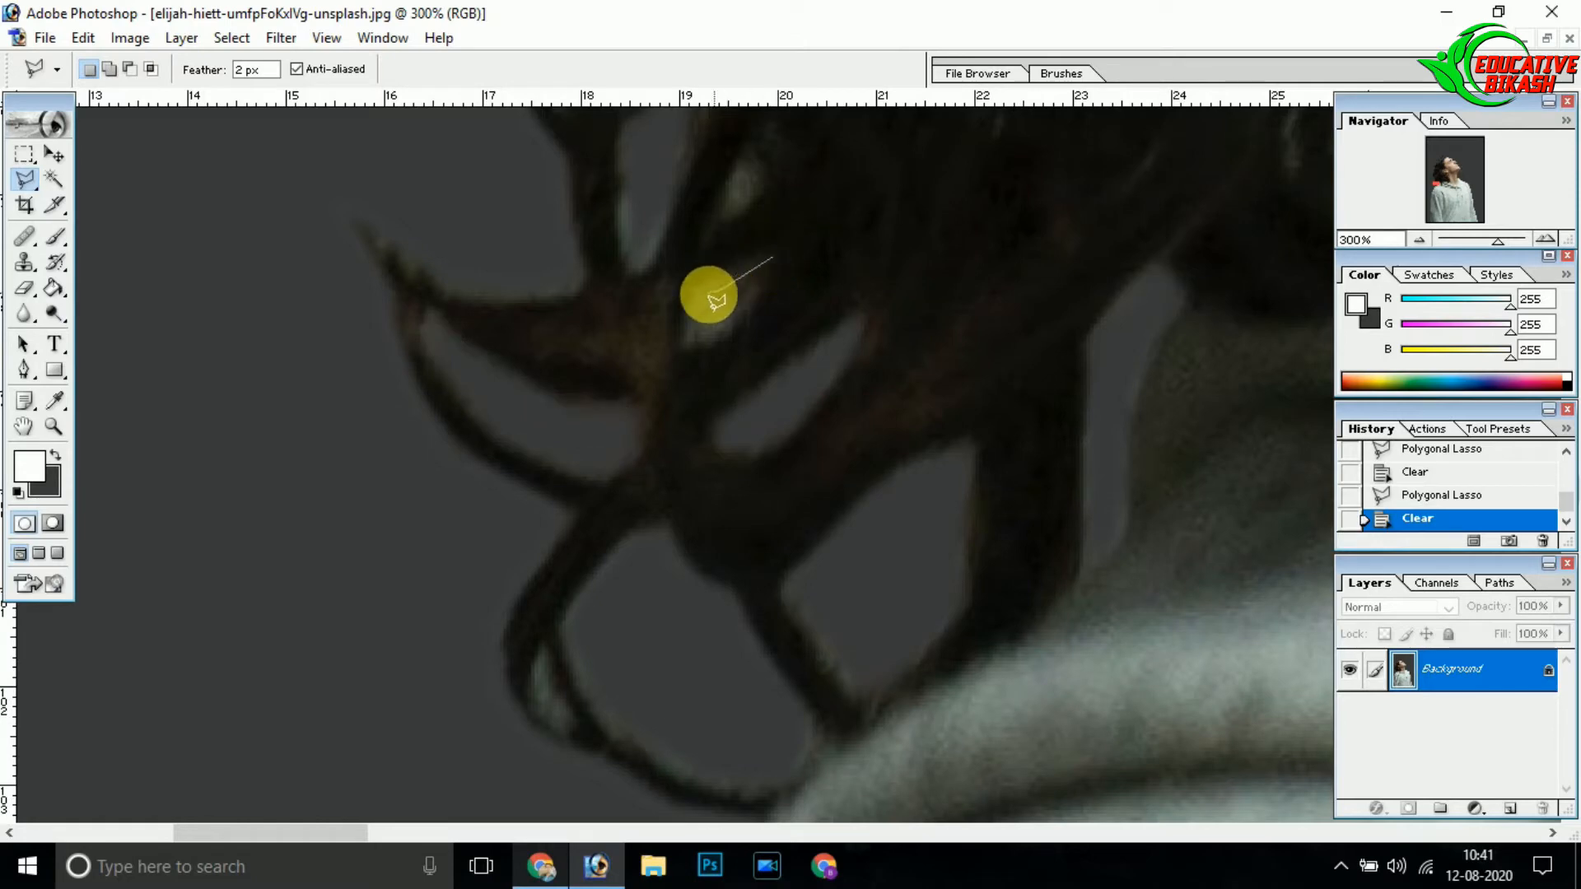
pyautogui.doubleClick(741, 322)
# Examine the cleaned hair edges and the whole portrait against the dark grey background.
pyautogui.keyDown('alt'); pyautogui.click(781, 340); pyautogui.keyUp('alt')
pyautogui.keyDown('alt'); pyautogui.click(873, 373); pyautogui.keyUp('alt')
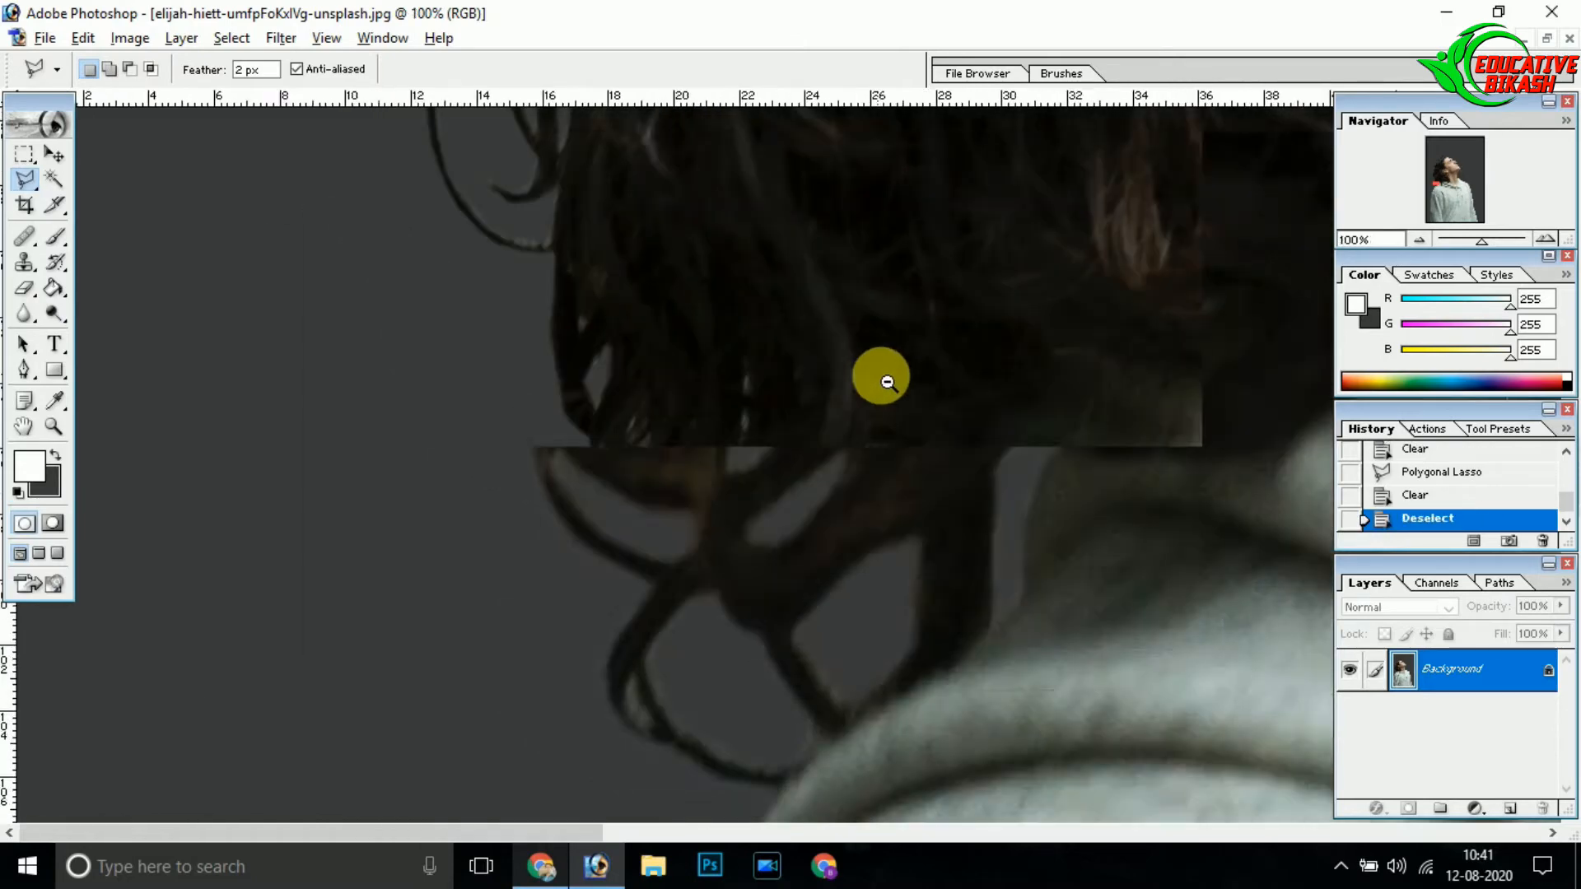
pyautogui.keyDown('alt'); pyautogui.click(882, 378); pyautogui.keyUp('alt')
pyautogui.keyDown('alt'); pyautogui.click(856, 371); pyautogui.keyUp('alt')
pyautogui.moveTo(635, 336); pyautogui.dragTo(610, 659)
pyautogui.moveTo(574, 325); pyautogui.dragTo(582, 595)
pyautogui.keyDown('alt'); pyautogui.click(667, 497); pyautogui.keyUp('alt')
pyautogui.keyDown('alt'); pyautogui.click(700, 535); pyautogui.keyUp('alt')
pyautogui.keyDown('alt'); pyautogui.click(754, 602); pyautogui.keyUp('alt')
pyautogui.keyDown('alt'); pyautogui.click(765, 616); pyautogui.keyUp('alt')
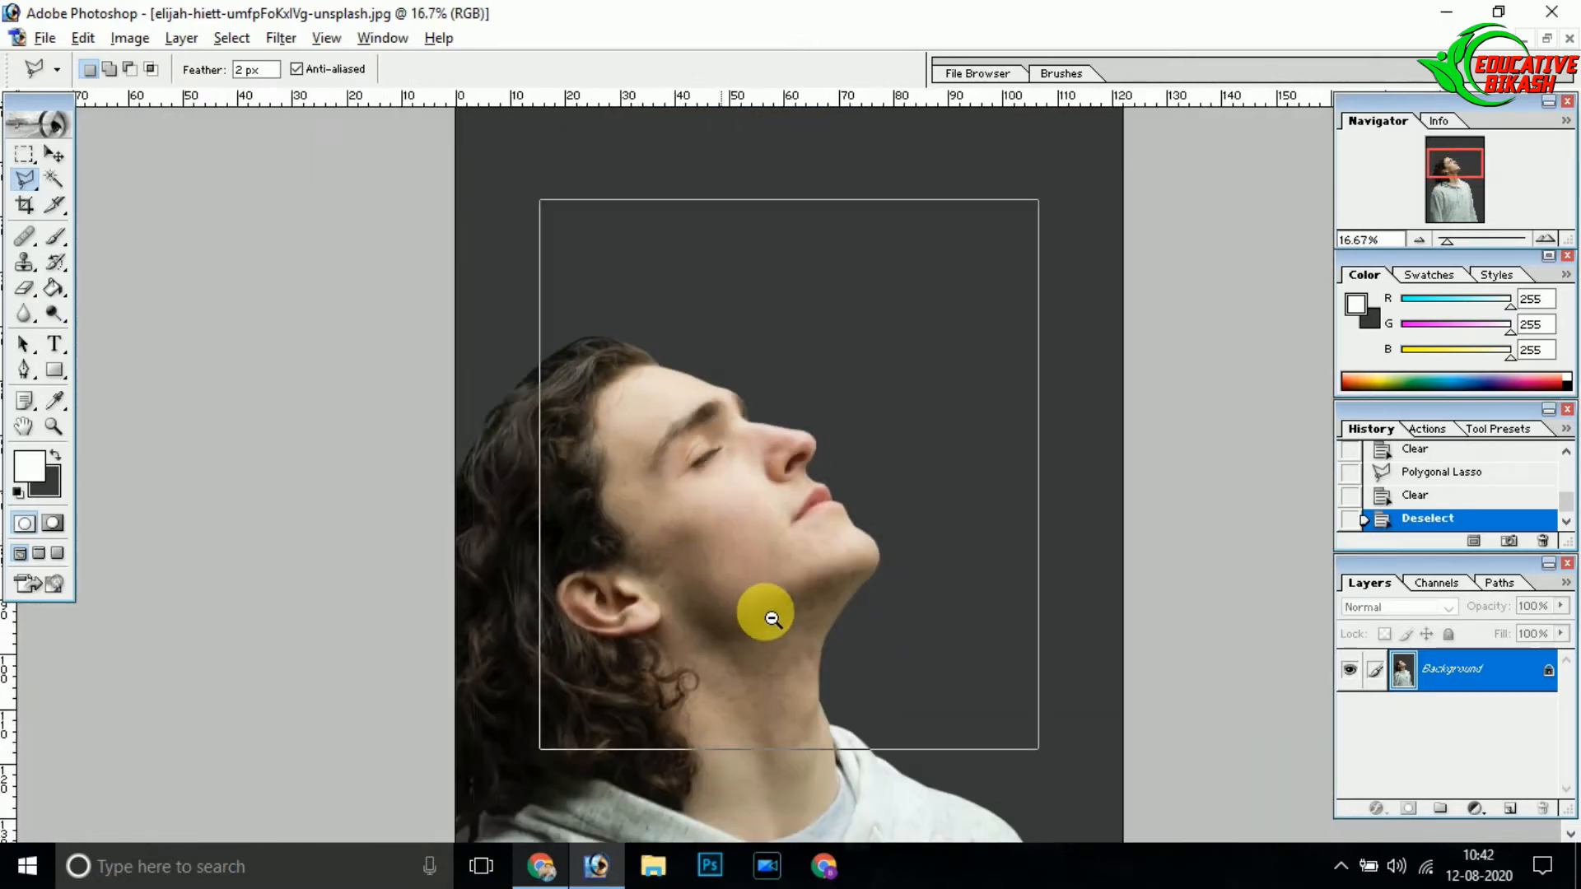
pyautogui.keyDown('alt'); pyautogui.click(776, 624); pyautogui.keyUp('alt')
pyautogui.keyDown('ctrl'); pyautogui.click(795, 473); pyautogui.keyUp('ctrl')
# Open the love-icon PNG from the desktop in Photoshop and activate the Move tool.
pyautogui.click(1447, 12)
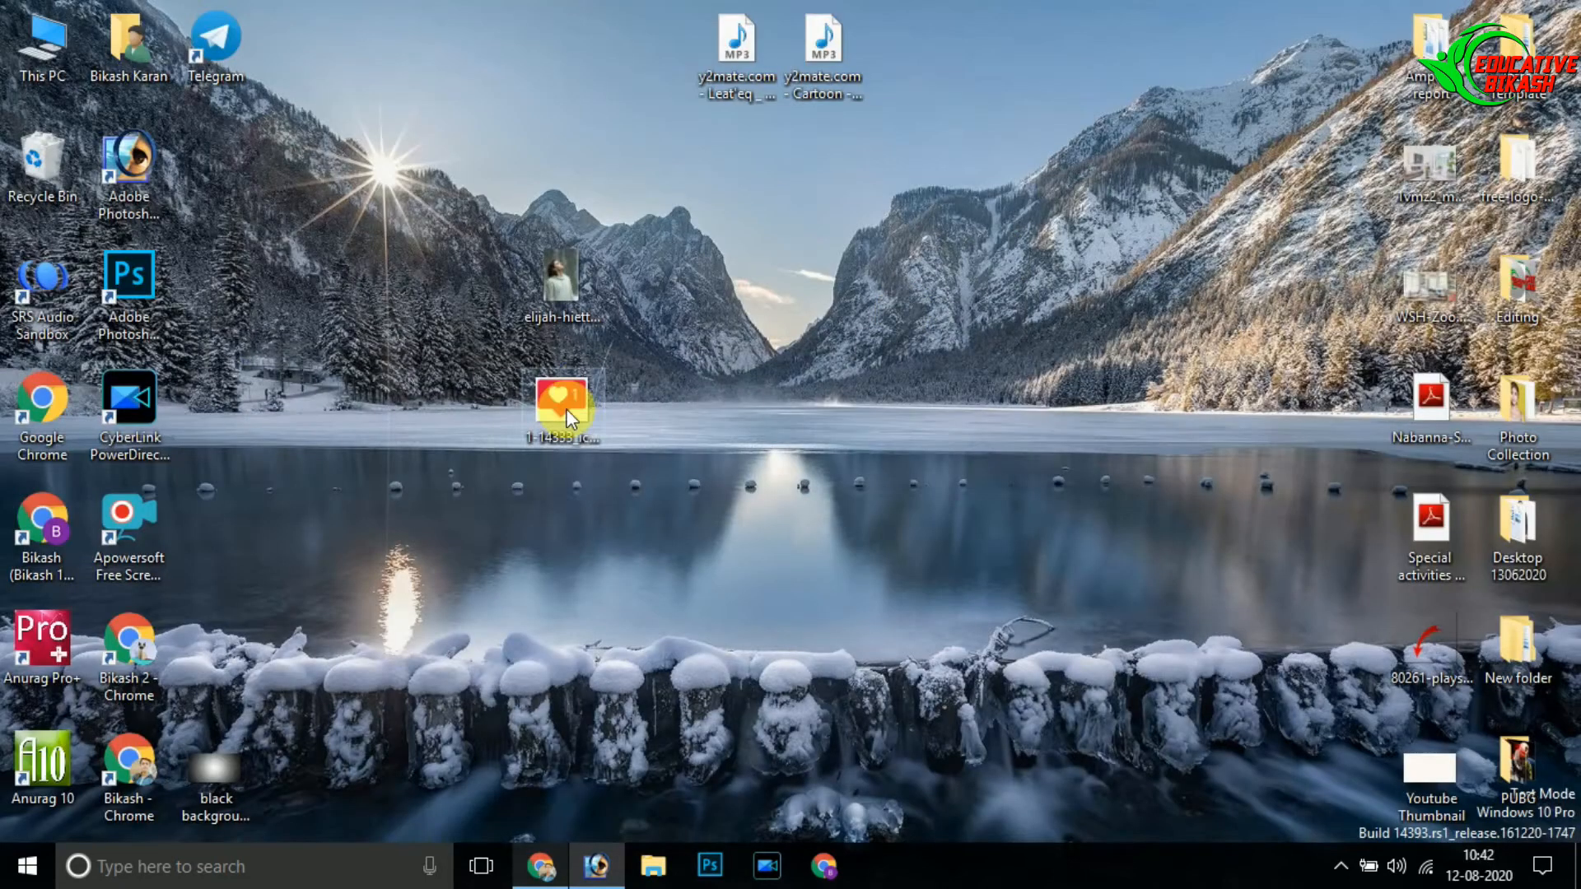
pyautogui.moveTo(567, 407); pyautogui.dragTo(616, 488)
pyautogui.click(55, 154)
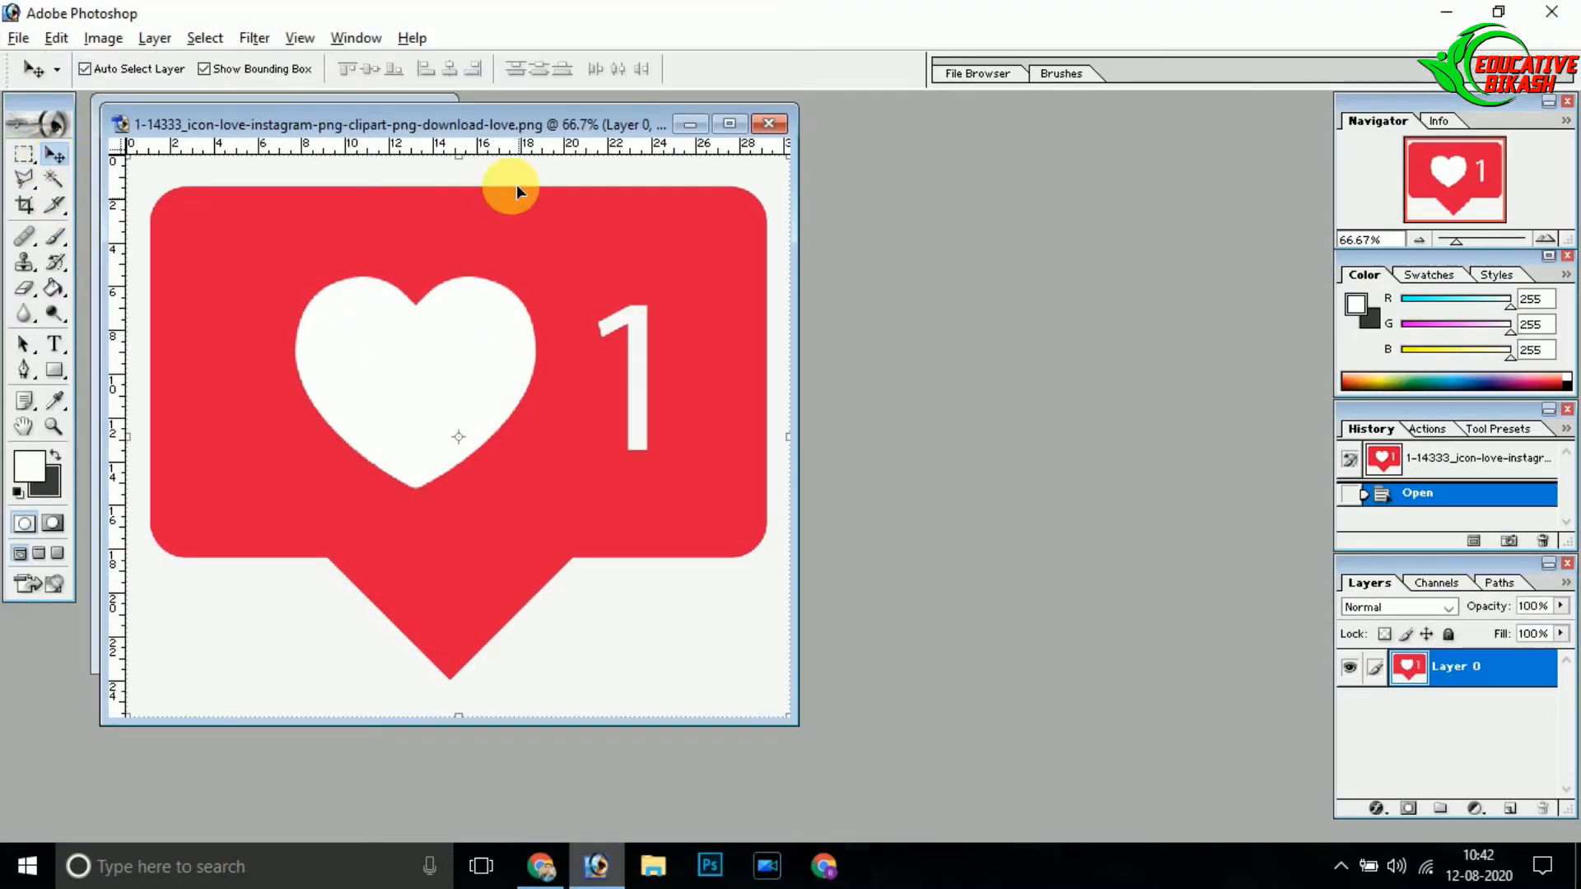
# Copy the heart notification icon into the portrait as a new layer and place it in front of the man's face.
pyautogui.moveTo(462, 124); pyautogui.dragTo(1006, 134)
pyautogui.moveTo(947, 313); pyautogui.dragTo(311, 345)
pyautogui.click(389, 115)
pyautogui.moveTo(729, 322); pyautogui.dragTo(848, 264)
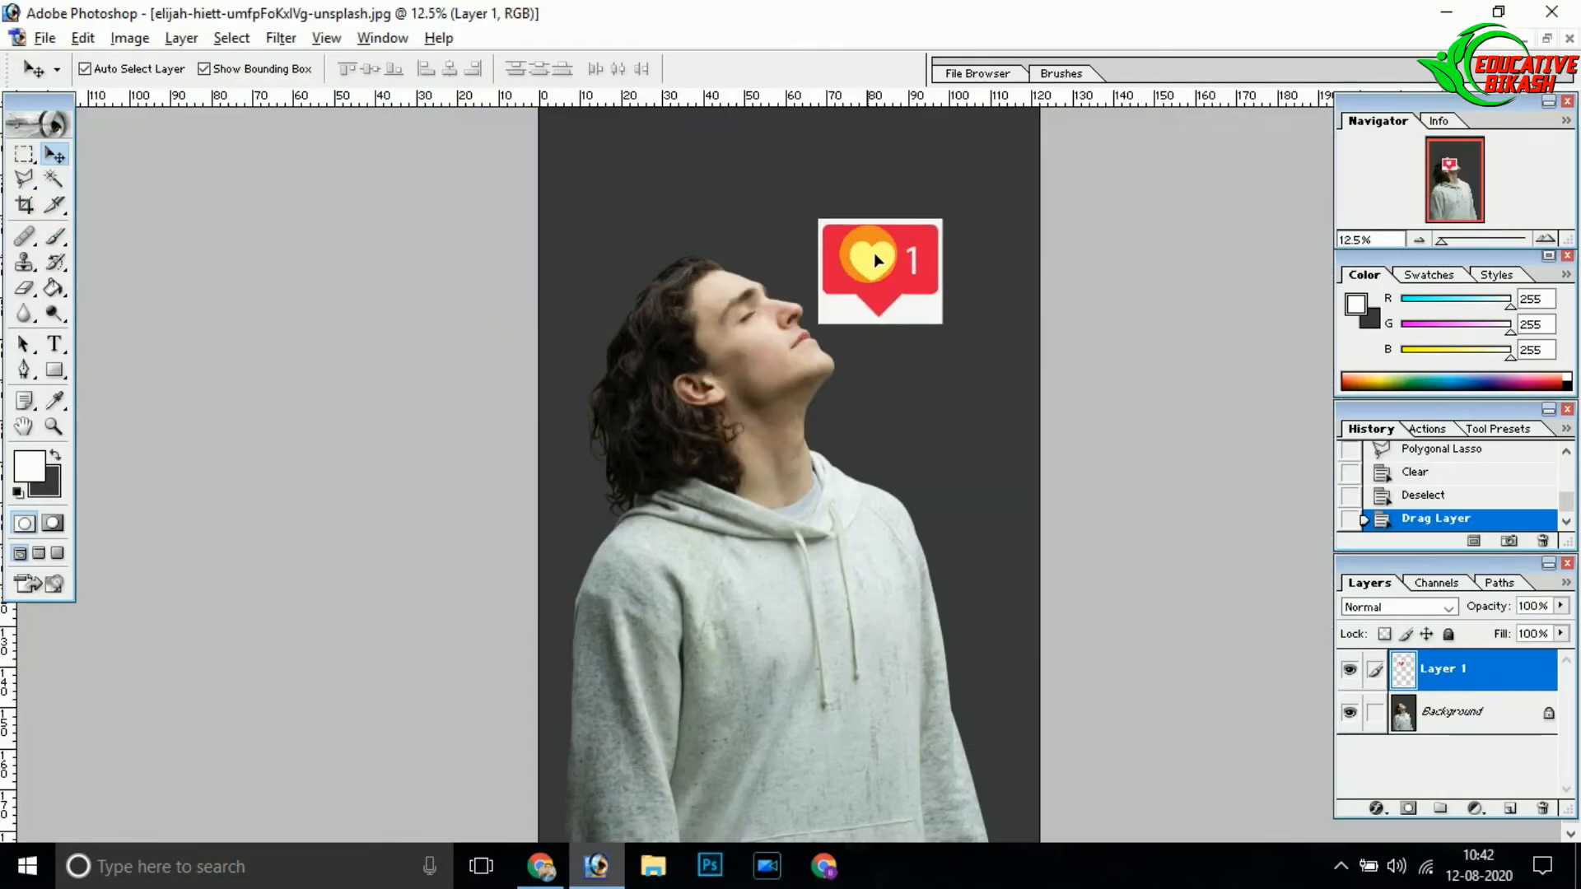
# Select the white area around the heart icon with the Magic Wand, delete it and deselect.
pyautogui.hotkey('ctrl', '+')
pyautogui.click(53, 179)
pyautogui.click(922, 402)
pyautogui.press('Delete')
pyautogui.hotkey('ctrl', 'd')
# Scale the heart icon down and move it to the empty background above and in front of the man's face.
pyautogui.click(55, 154)
pyautogui.moveTo(851, 391); pyautogui.dragTo(902, 348)
pyautogui.doubleClick(931, 302)
pyautogui.moveTo(917, 239); pyautogui.dragTo(898, 269)
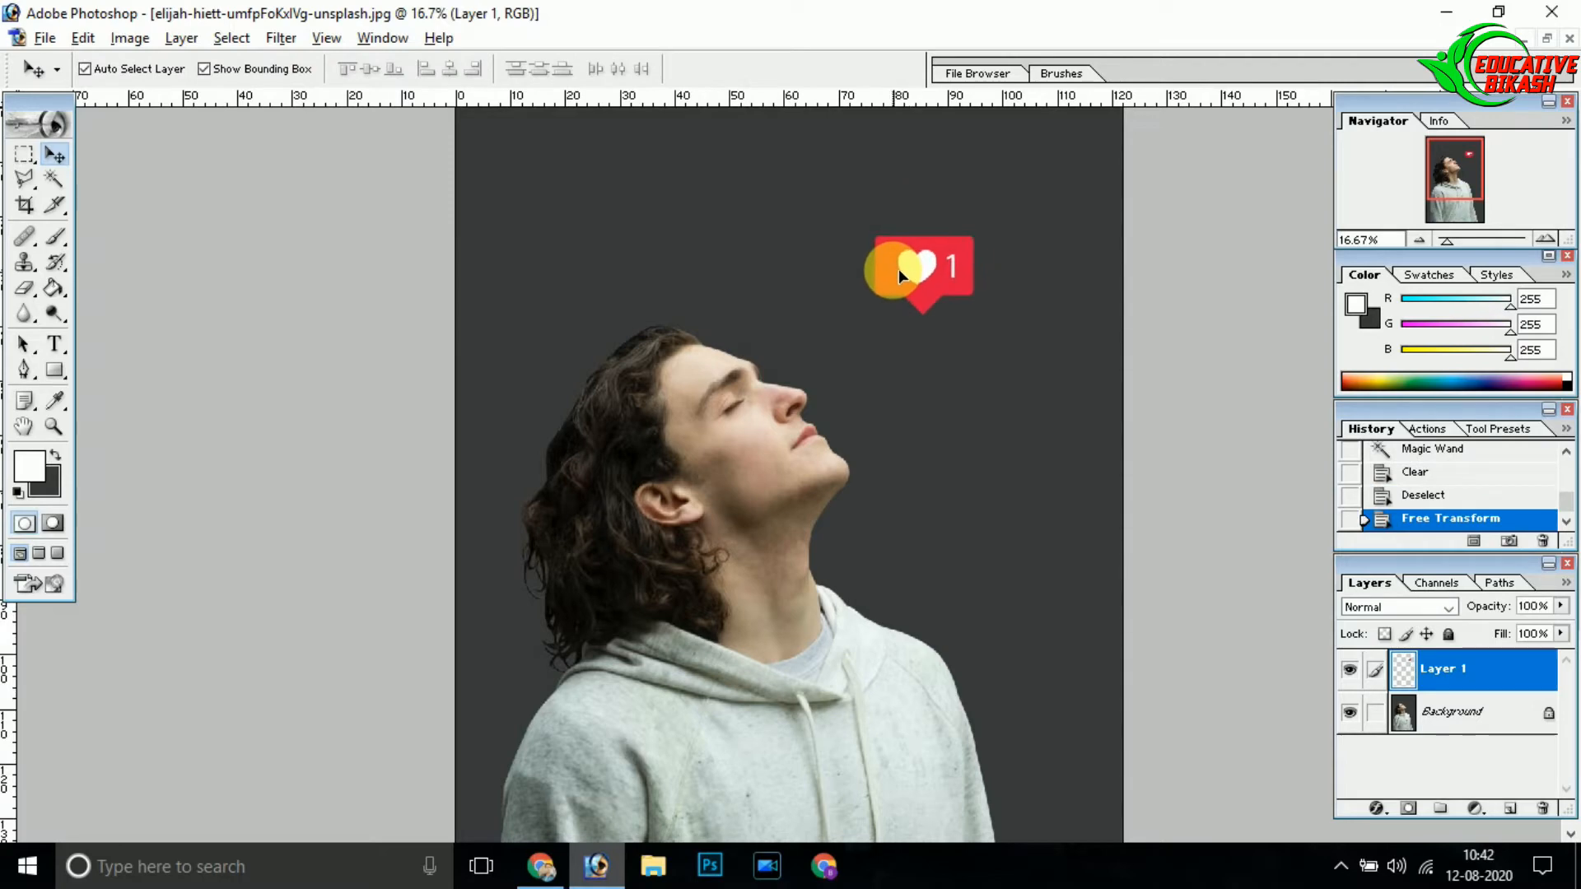
# Add an Outer Glow to the heart icon's layer and set the glow colour to a red based on the icon.
pyautogui.click(1377, 811)
pyautogui.click(1433, 621)
pyautogui.moveTo(1253, 137); pyautogui.dragTo(417, 155)
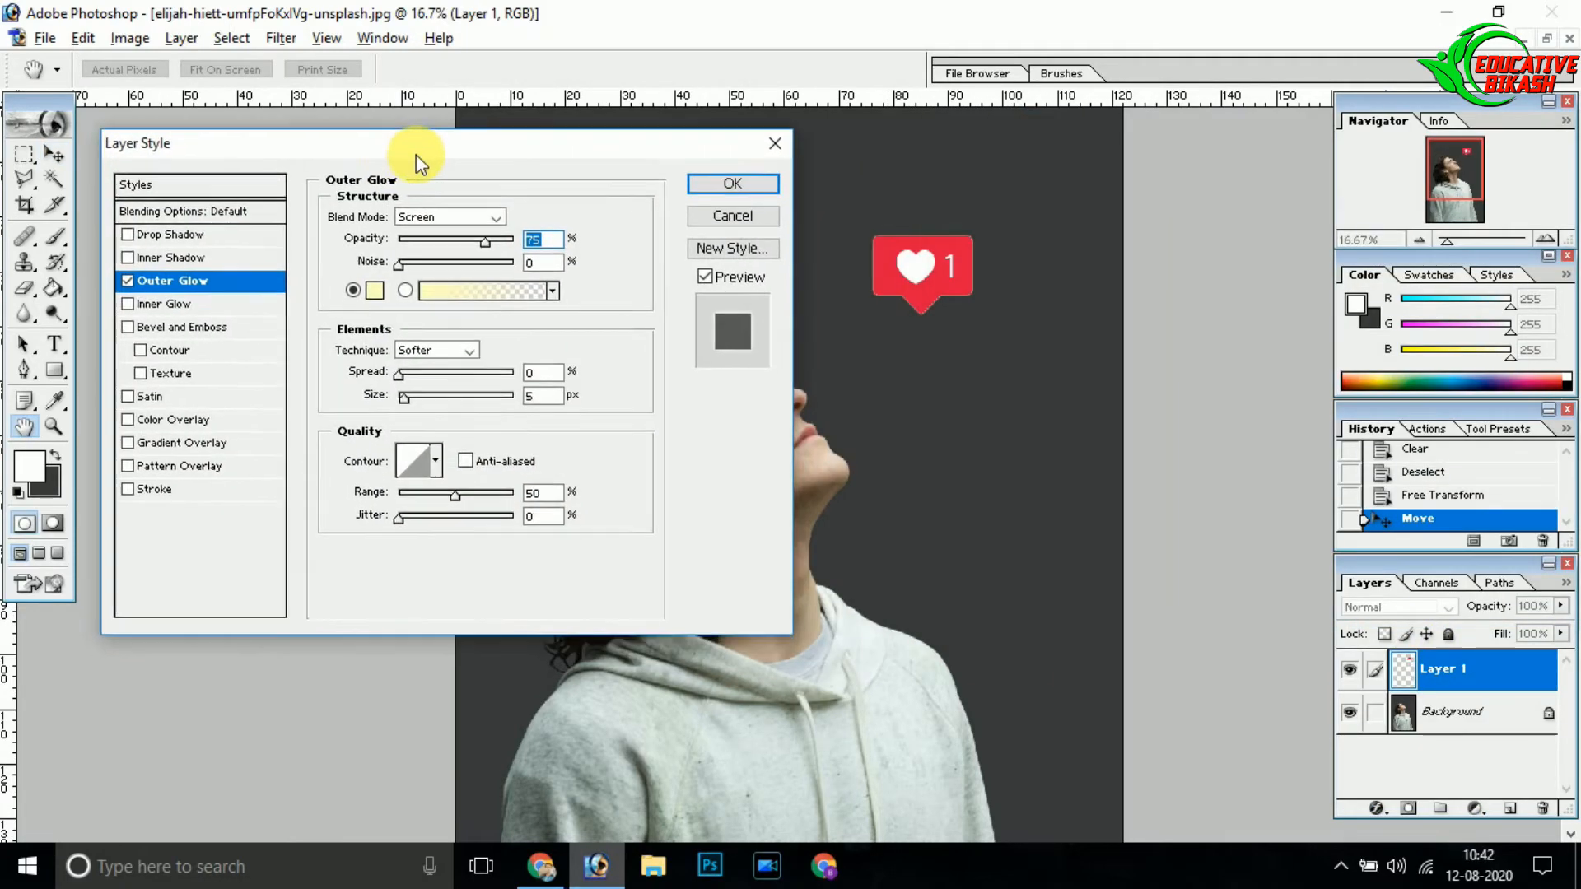
pyautogui.moveTo(400, 262); pyautogui.dragTo(428, 262)
pyautogui.click(375, 289)
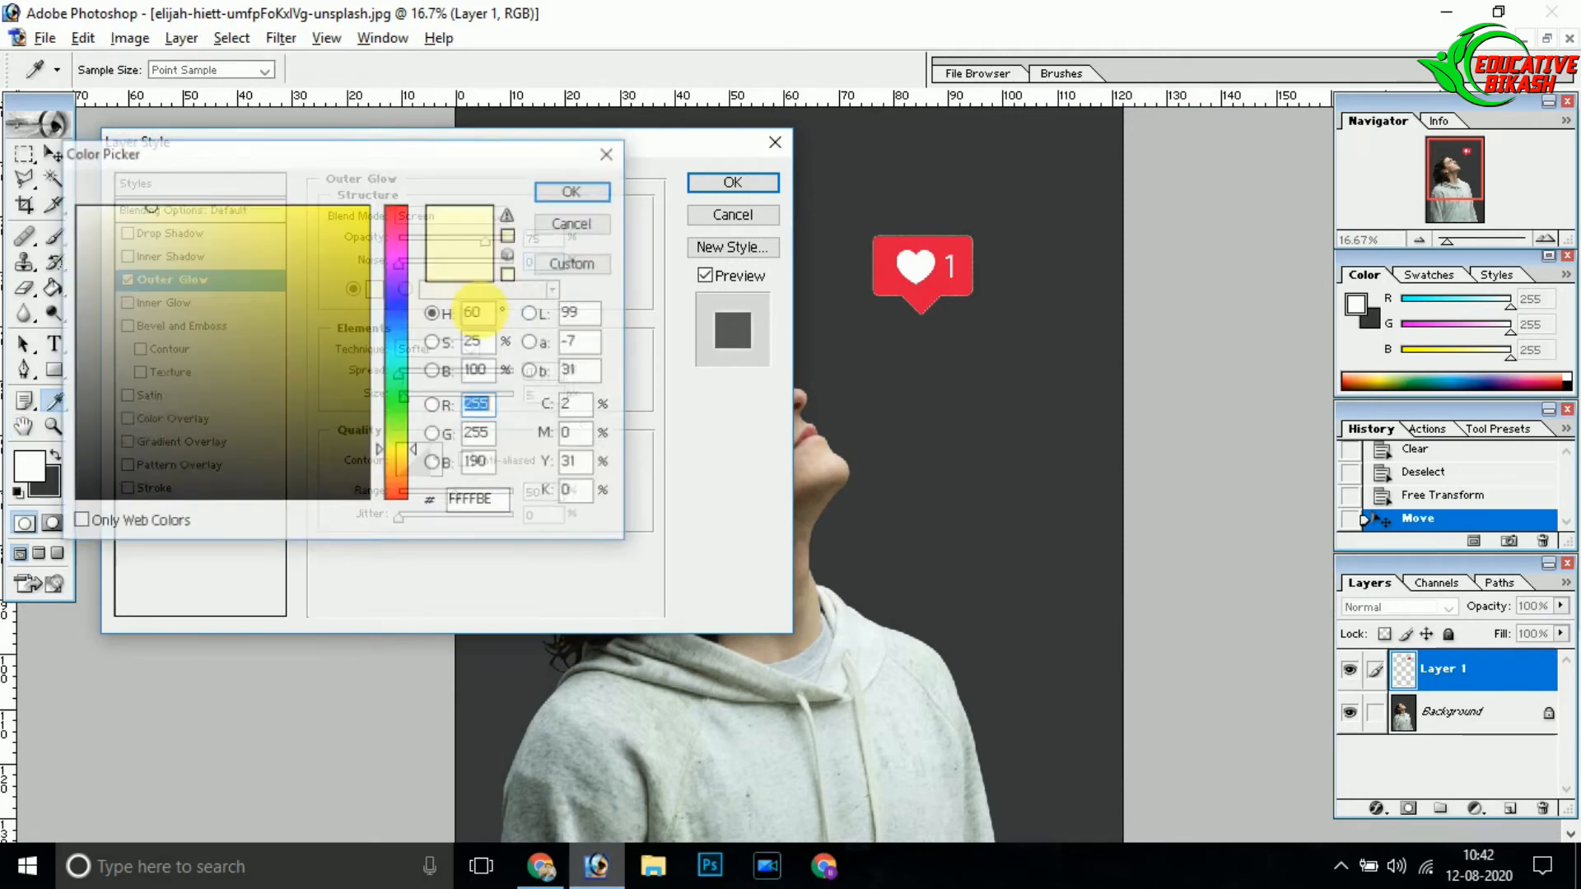
pyautogui.click(884, 260)
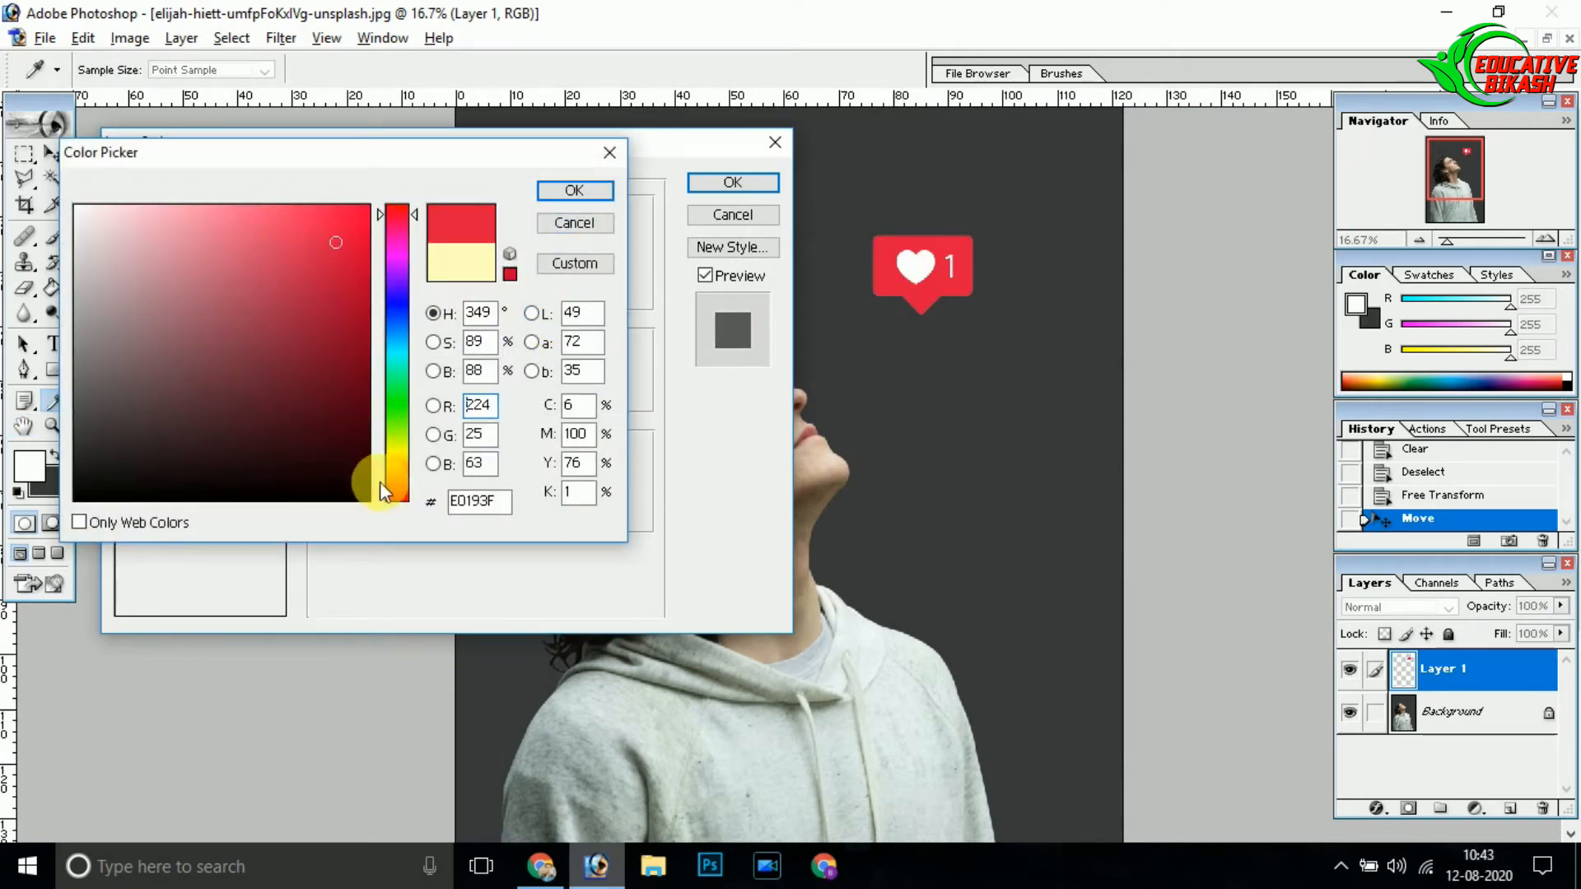
pyautogui.click(573, 195)
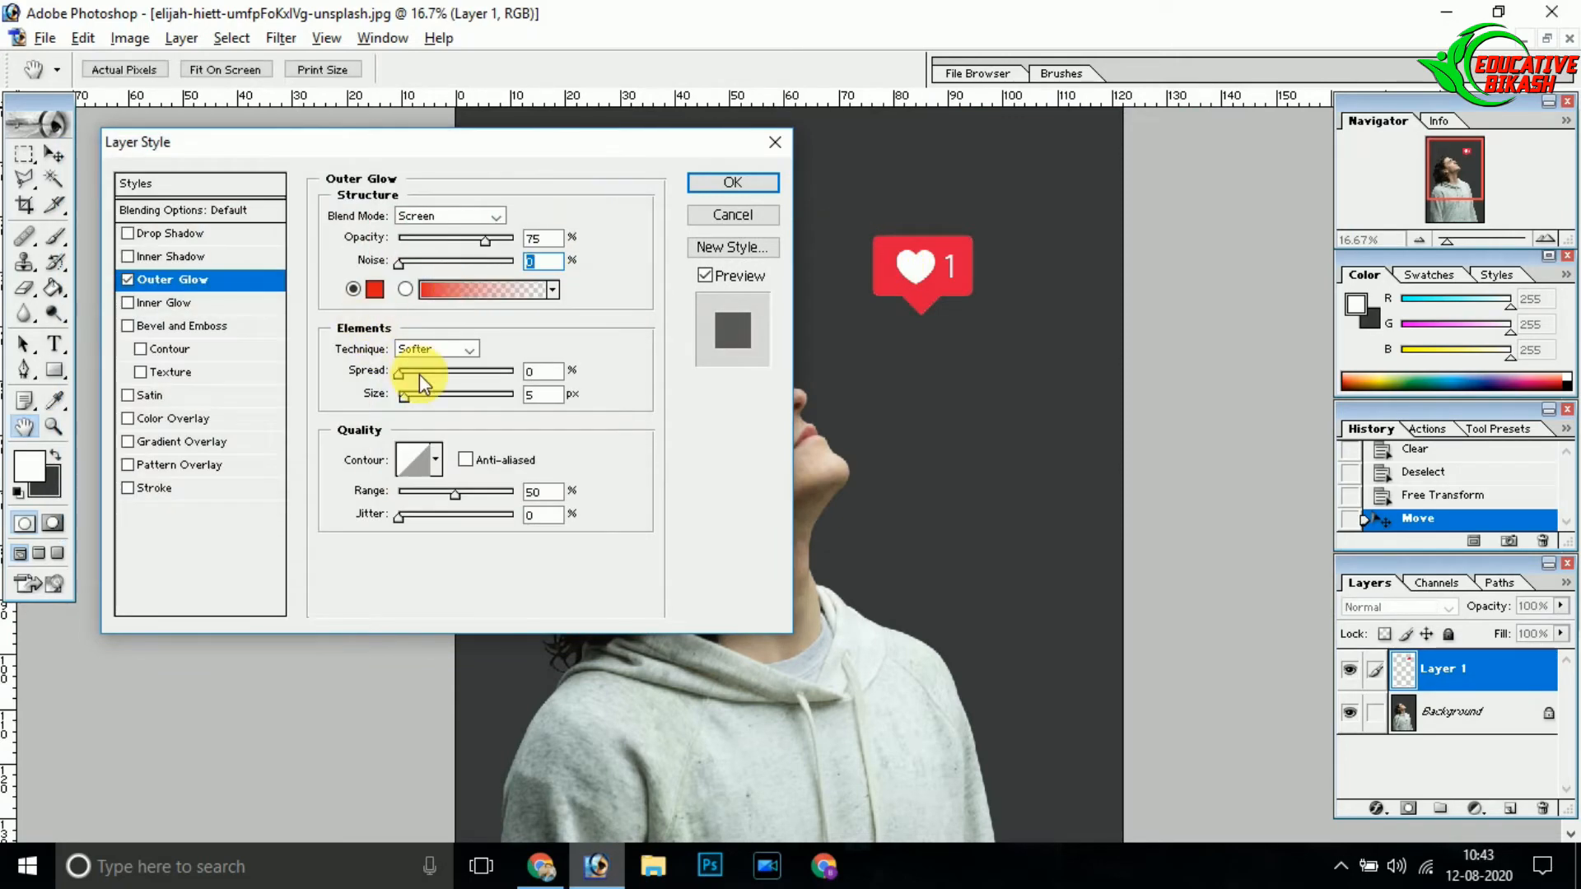
# Set the outer glow to 17% spread, 250 px size, 59% range and 100% opacity.
pyautogui.moveTo(433, 377); pyautogui.dragTo(469, 397)
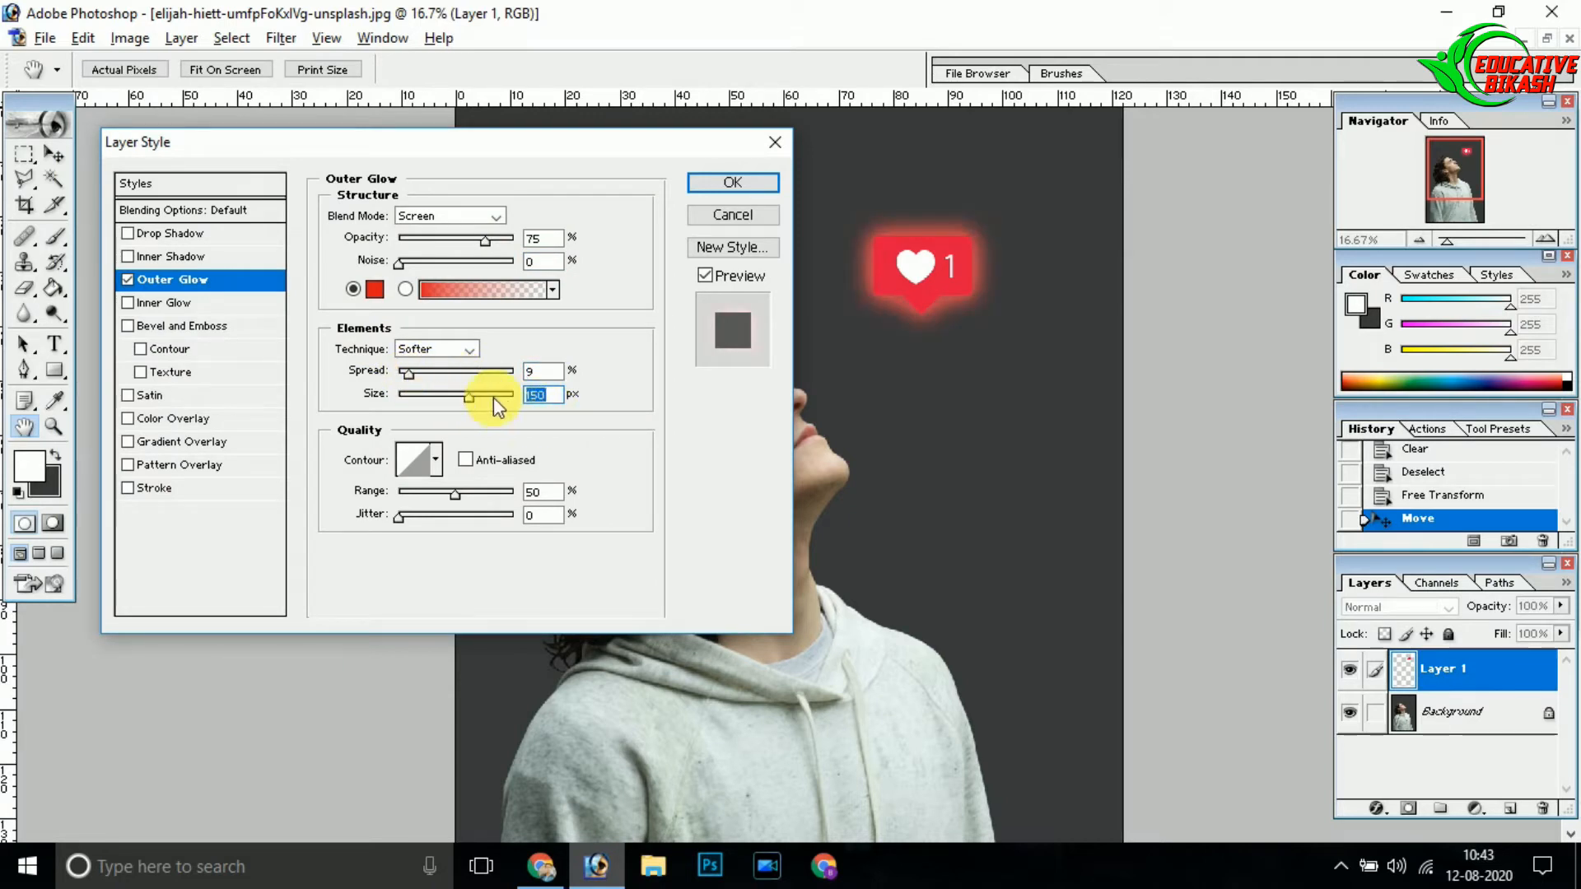
pyautogui.moveTo(457, 497); pyautogui.dragTo(466, 496)
pyautogui.moveTo(417, 371)
pyautogui.mouseDown()
pyautogui.moveTo(439, 374)
pyautogui.moveTo(420, 380)
pyautogui.mouseUp()
pyautogui.moveTo(487, 245); pyautogui.dragTo(527, 252)
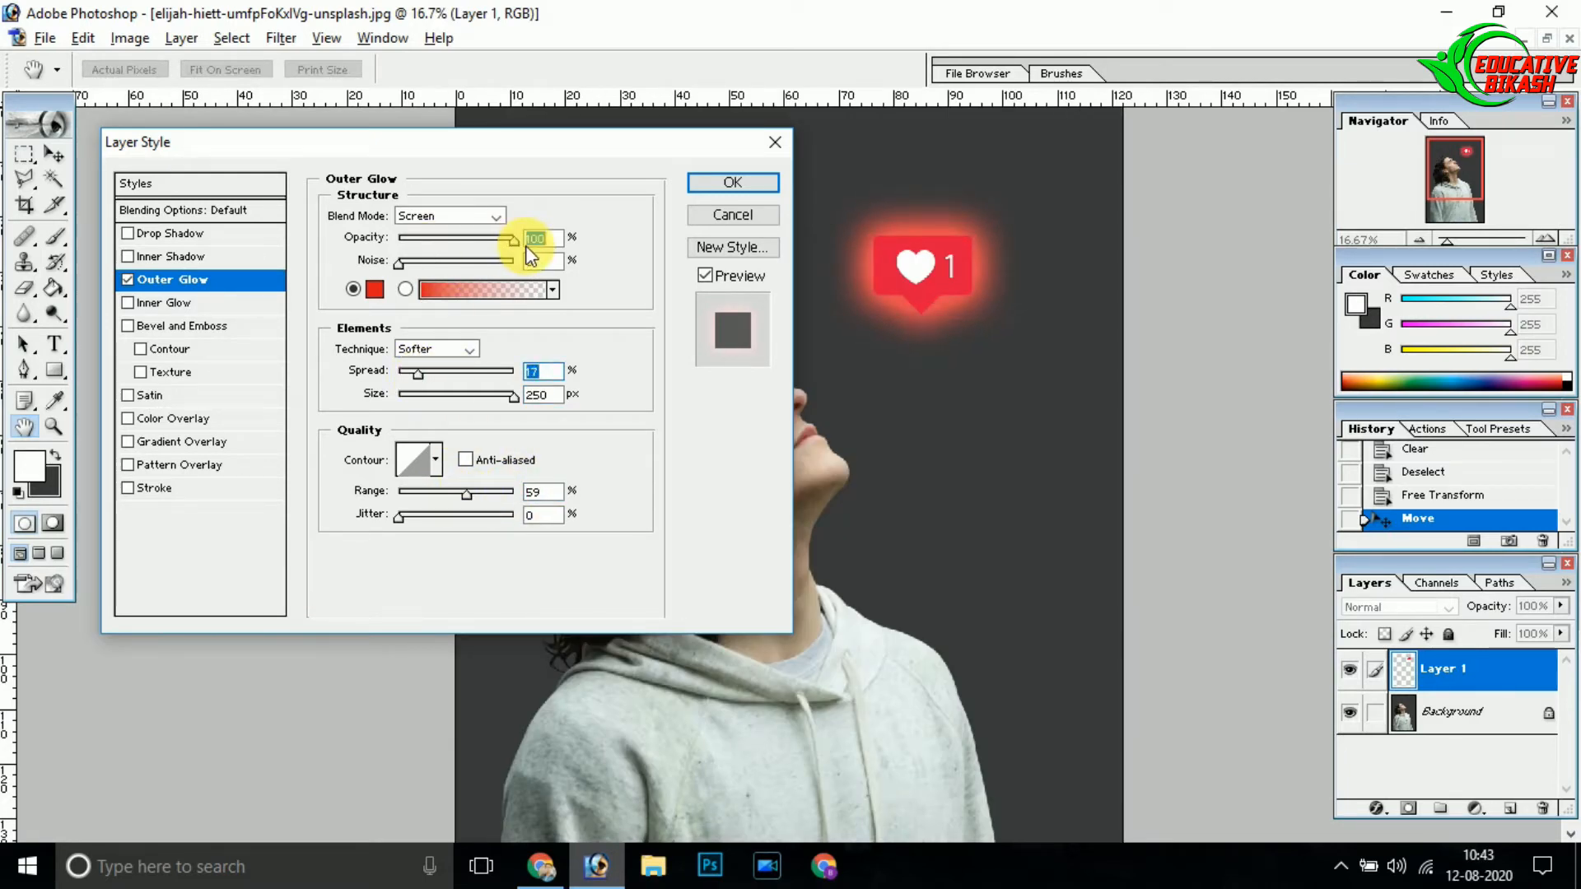
# Change the outer glow's colour to a fully saturated bright red.
pyautogui.click(376, 288)
pyautogui.moveTo(335, 229); pyautogui.dragTo(276, 189)
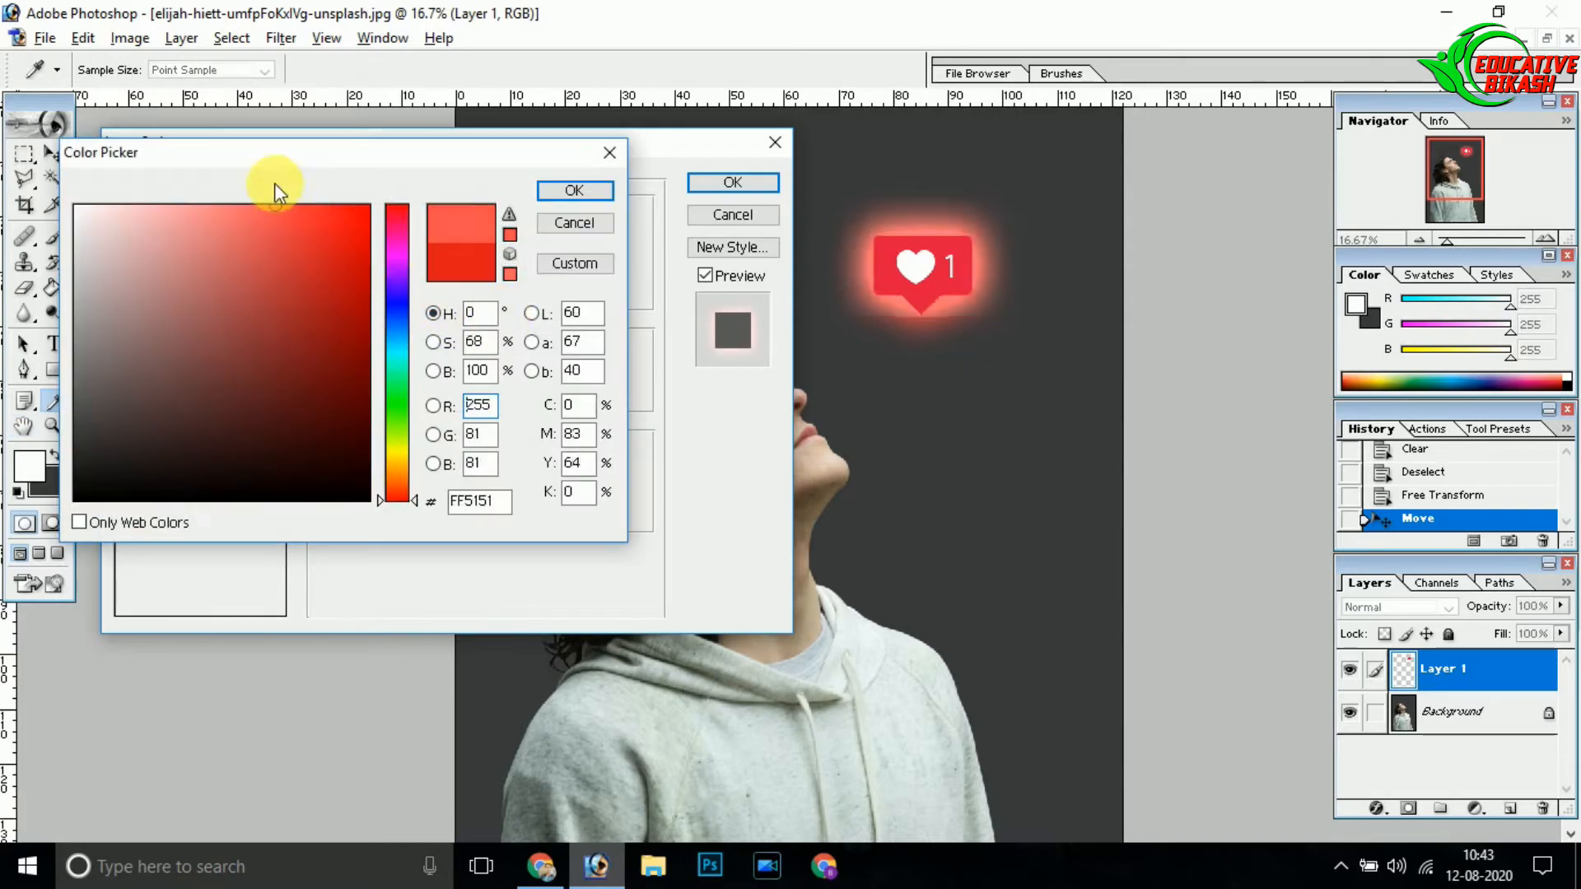
pyautogui.moveTo(397, 483); pyautogui.dragTo(397, 503)
pyautogui.moveTo(321, 231); pyautogui.dragTo(423, 177)
pyautogui.click(589, 188)
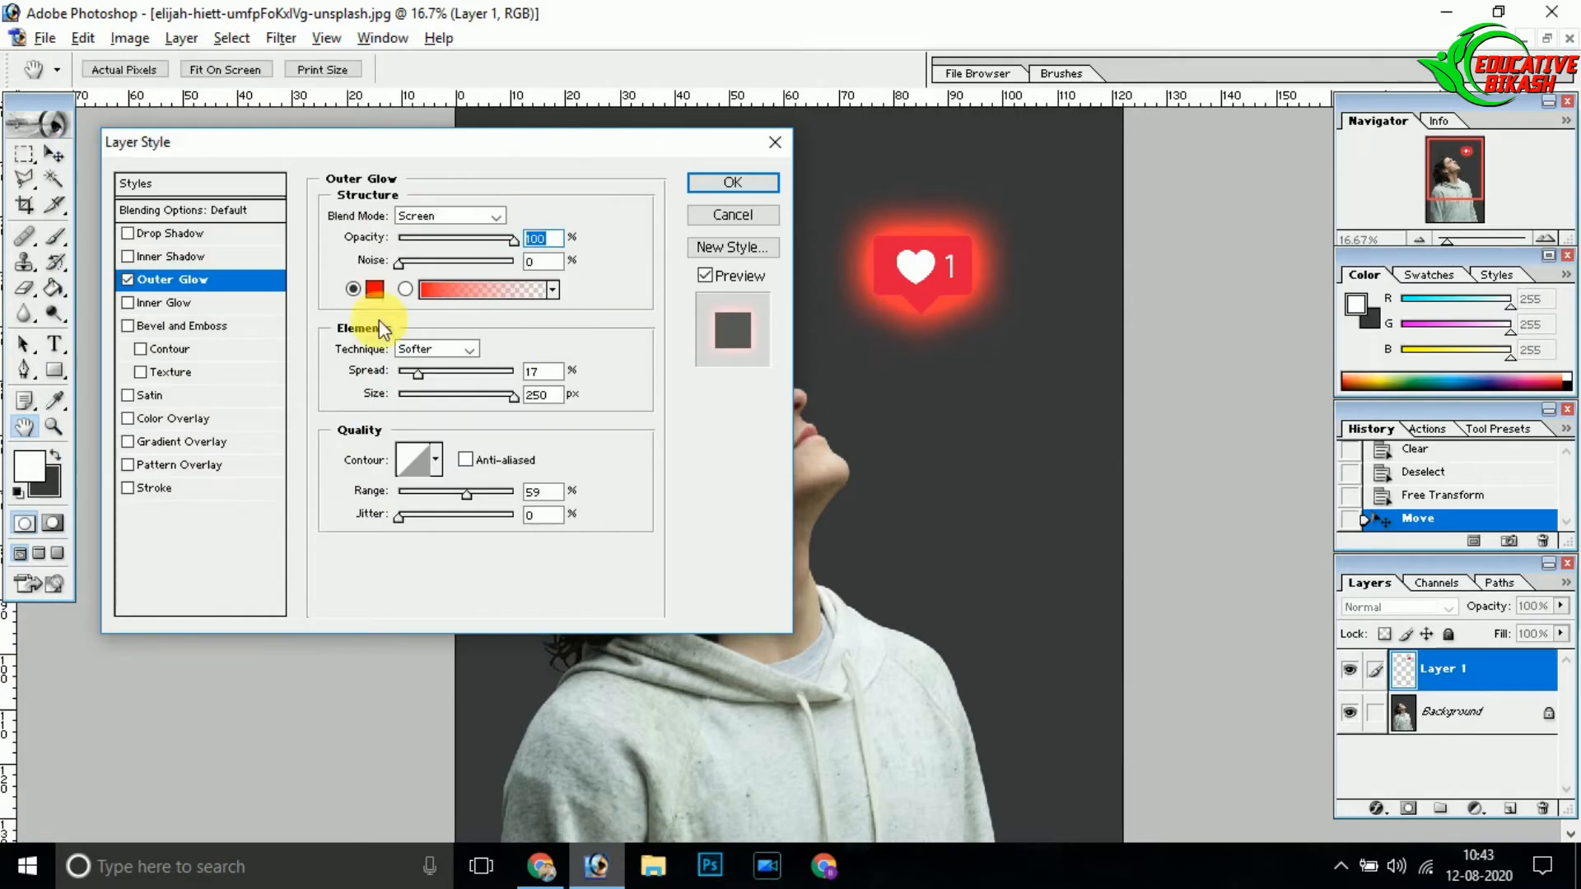
# Reduce the glow's spread to 3% and its range to 57%, and apply the layer style.
pyautogui.moveTo(410, 375); pyautogui.dragTo(401, 373)
pyautogui.moveTo(482, 500); pyautogui.dragTo(464, 497)
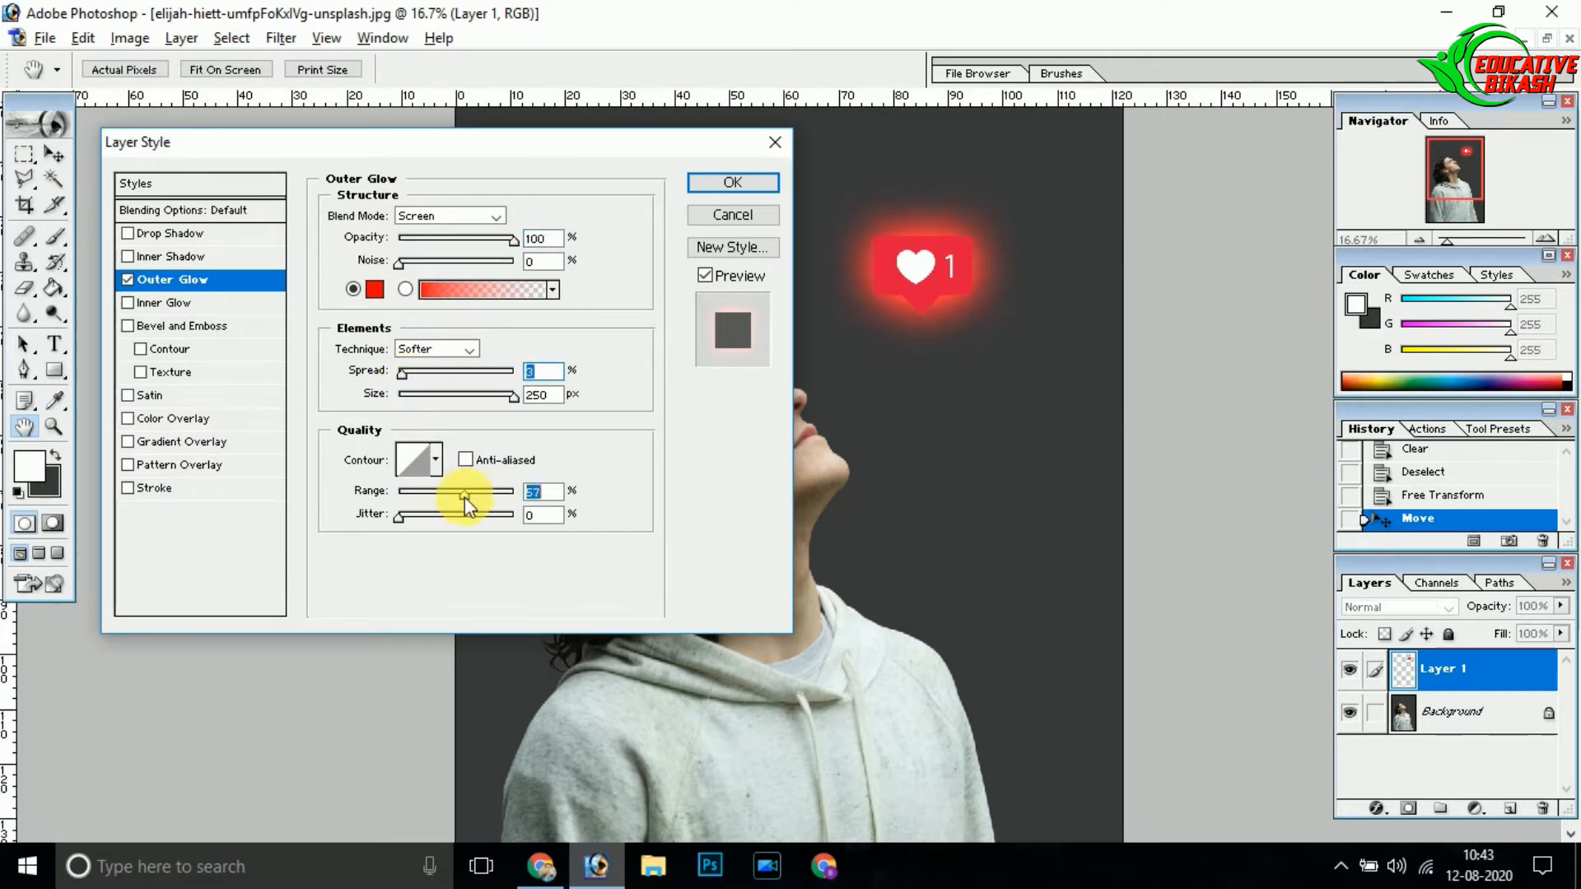
pyautogui.click(745, 180)
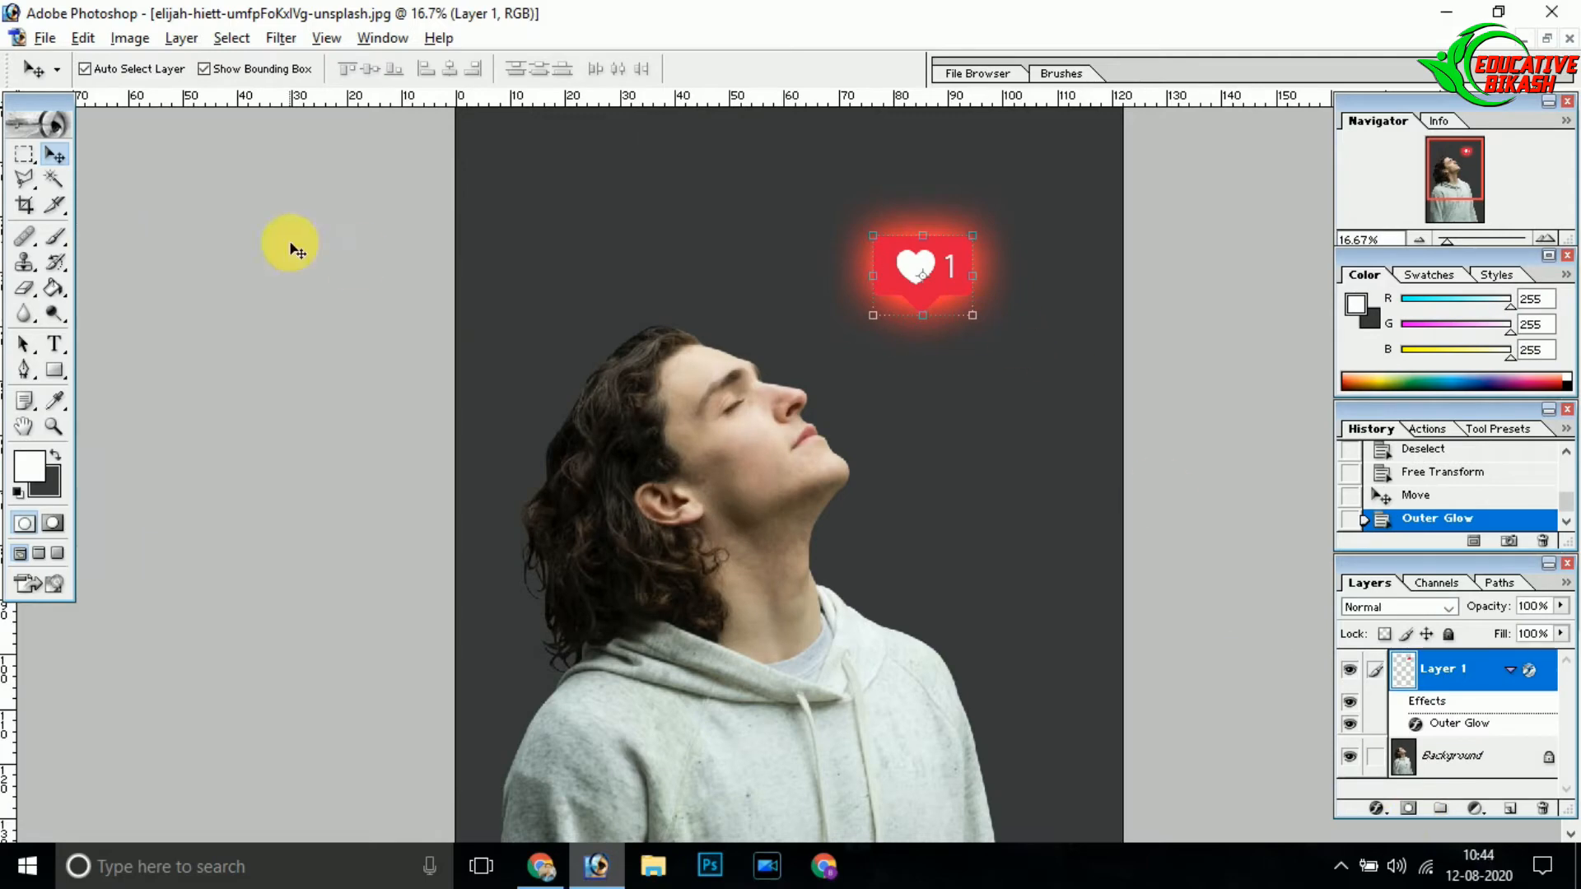
# Choose the Brush tool and set the foreground colour to pure red (255, 0, 0).
pyautogui.press('b')
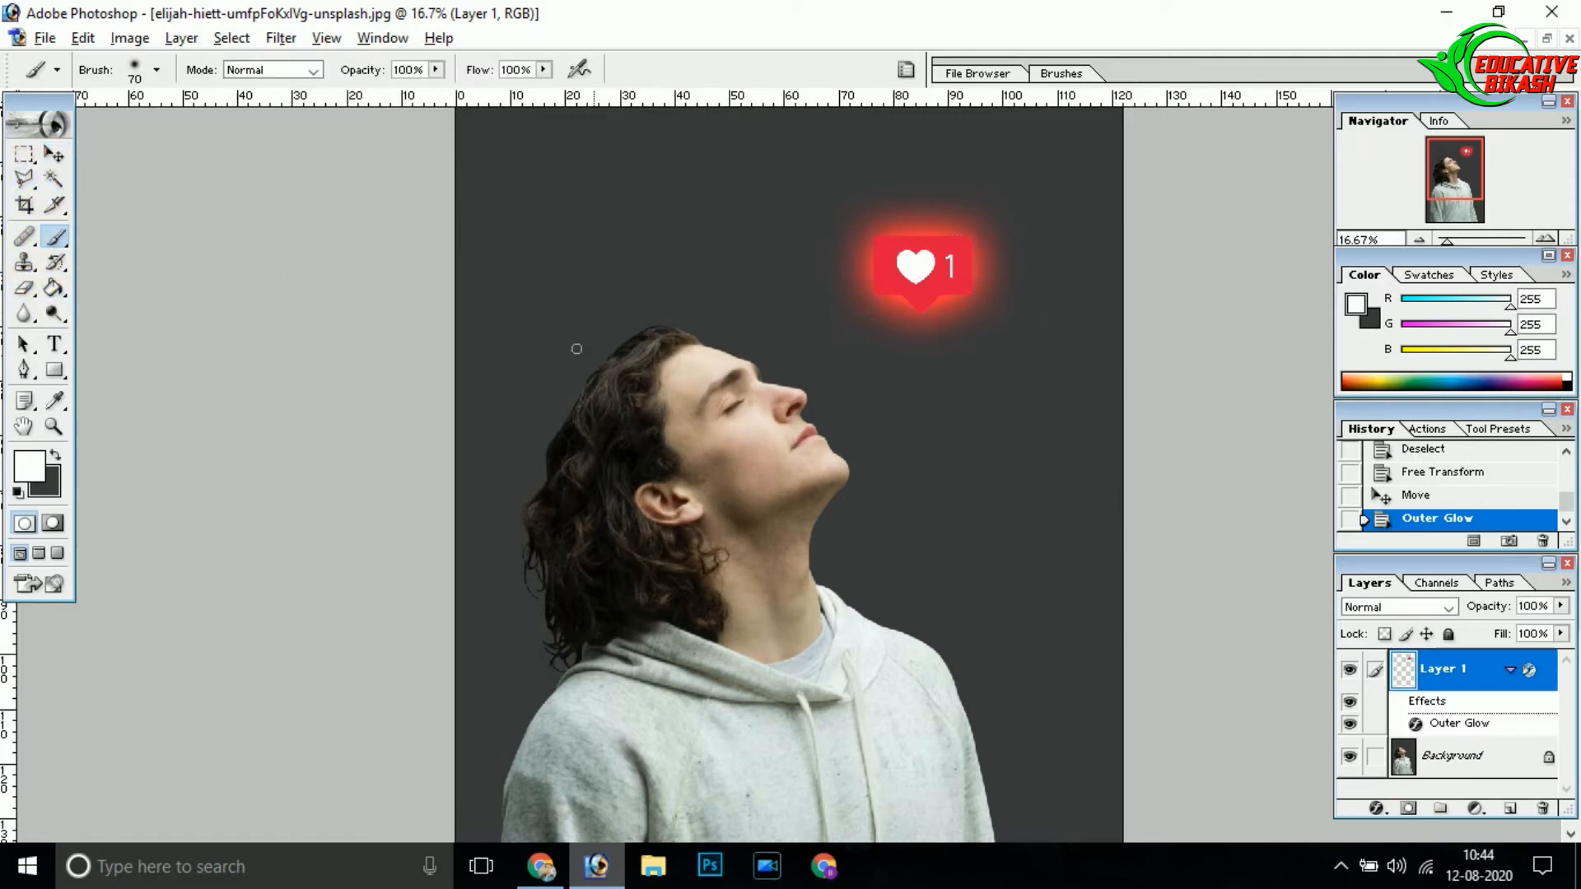
pyautogui.click(34, 469)
pyautogui.moveTo(346, 230); pyautogui.dragTo(515, 173)
pyautogui.click(574, 190)
# On a new layer, paint two red dabs centred on the heart icon with a 950 px brush.
pyautogui.rightClick(828, 253)
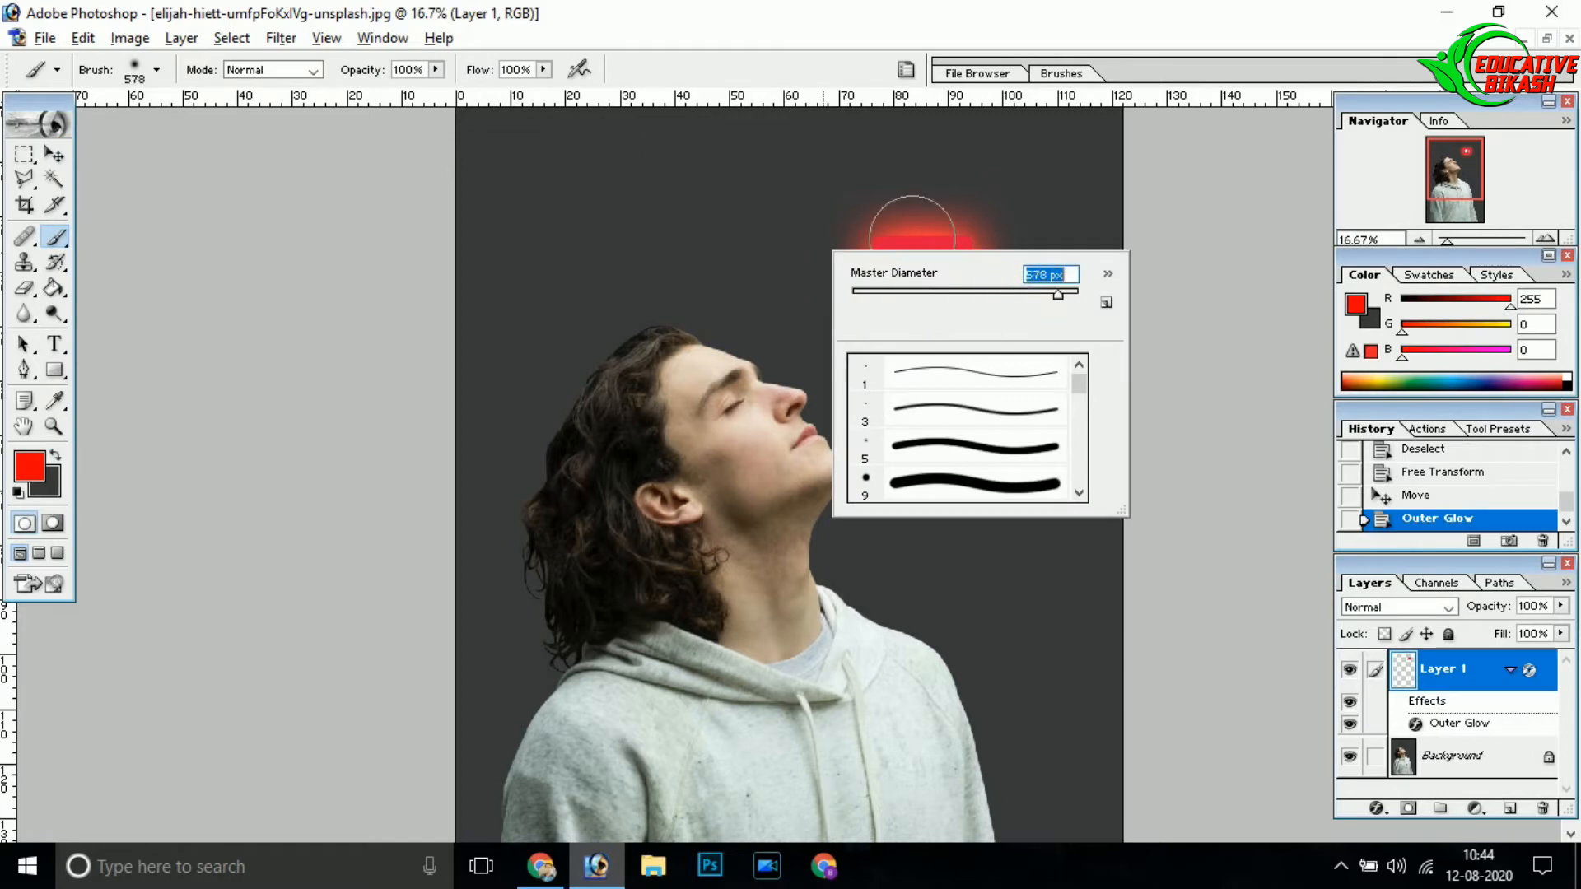
pyautogui.moveTo(1074, 294); pyautogui.dragTo(1083, 294)
pyautogui.click(912, 253)
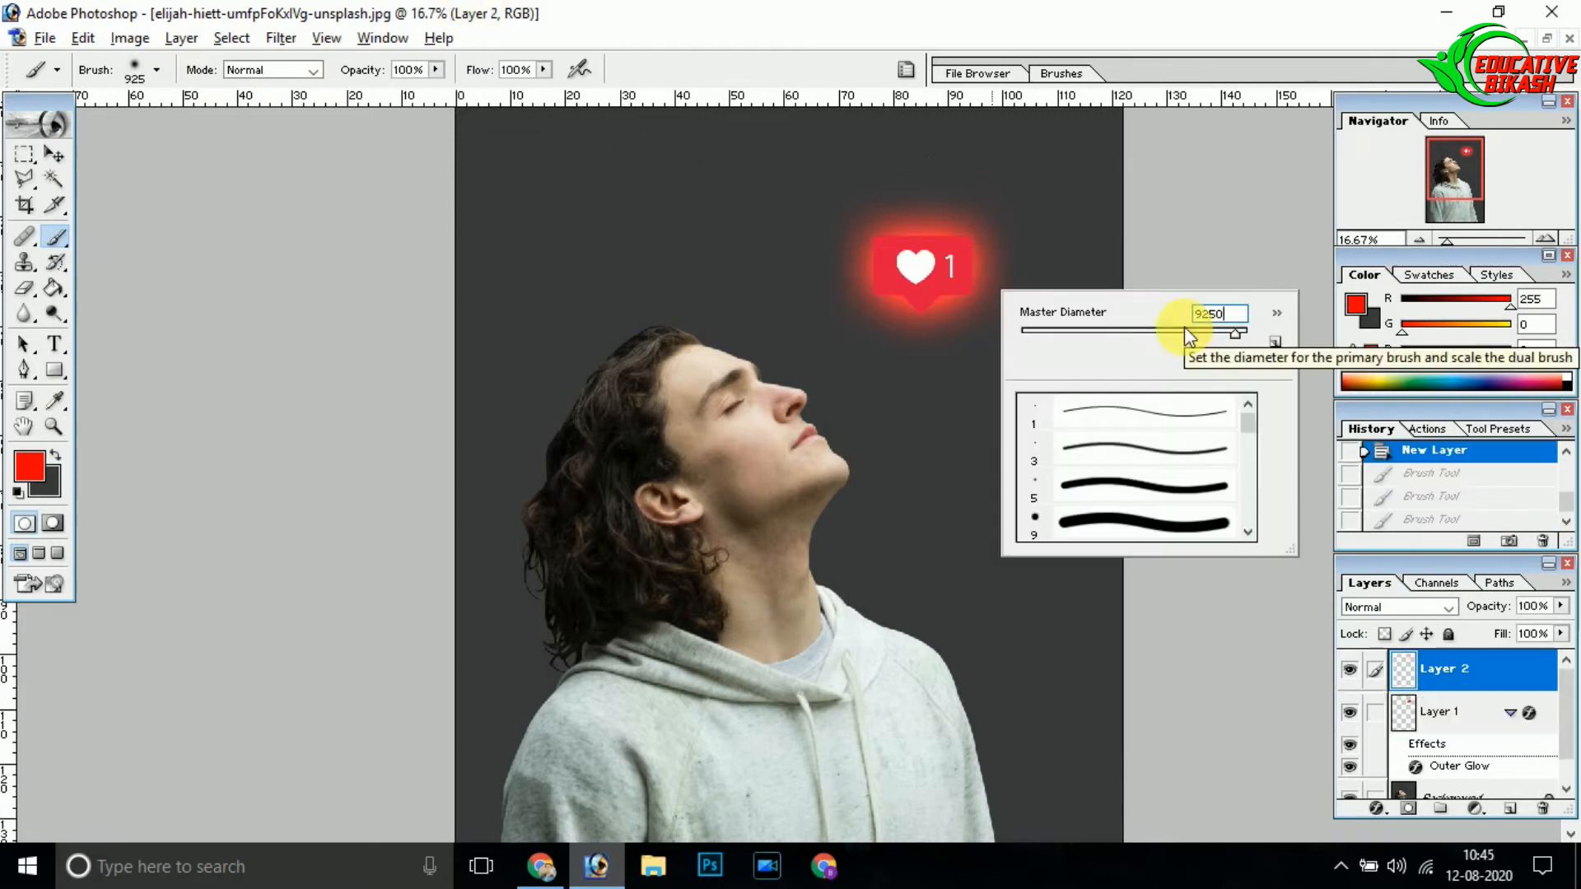
pyautogui.press('Return')
pyautogui.press('Return')
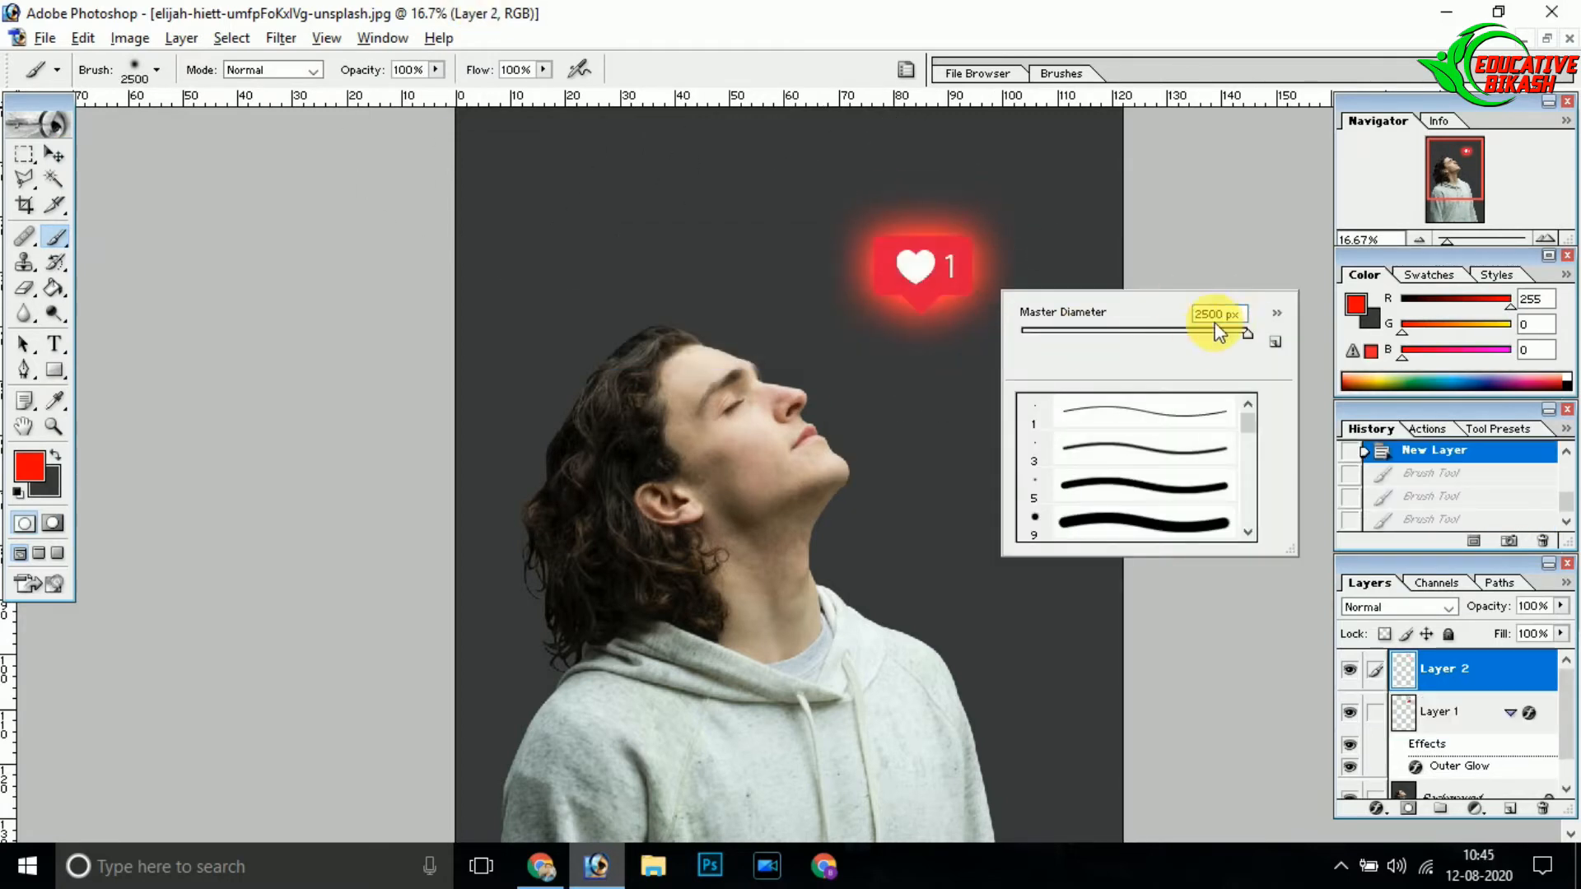
pyautogui.write('9')
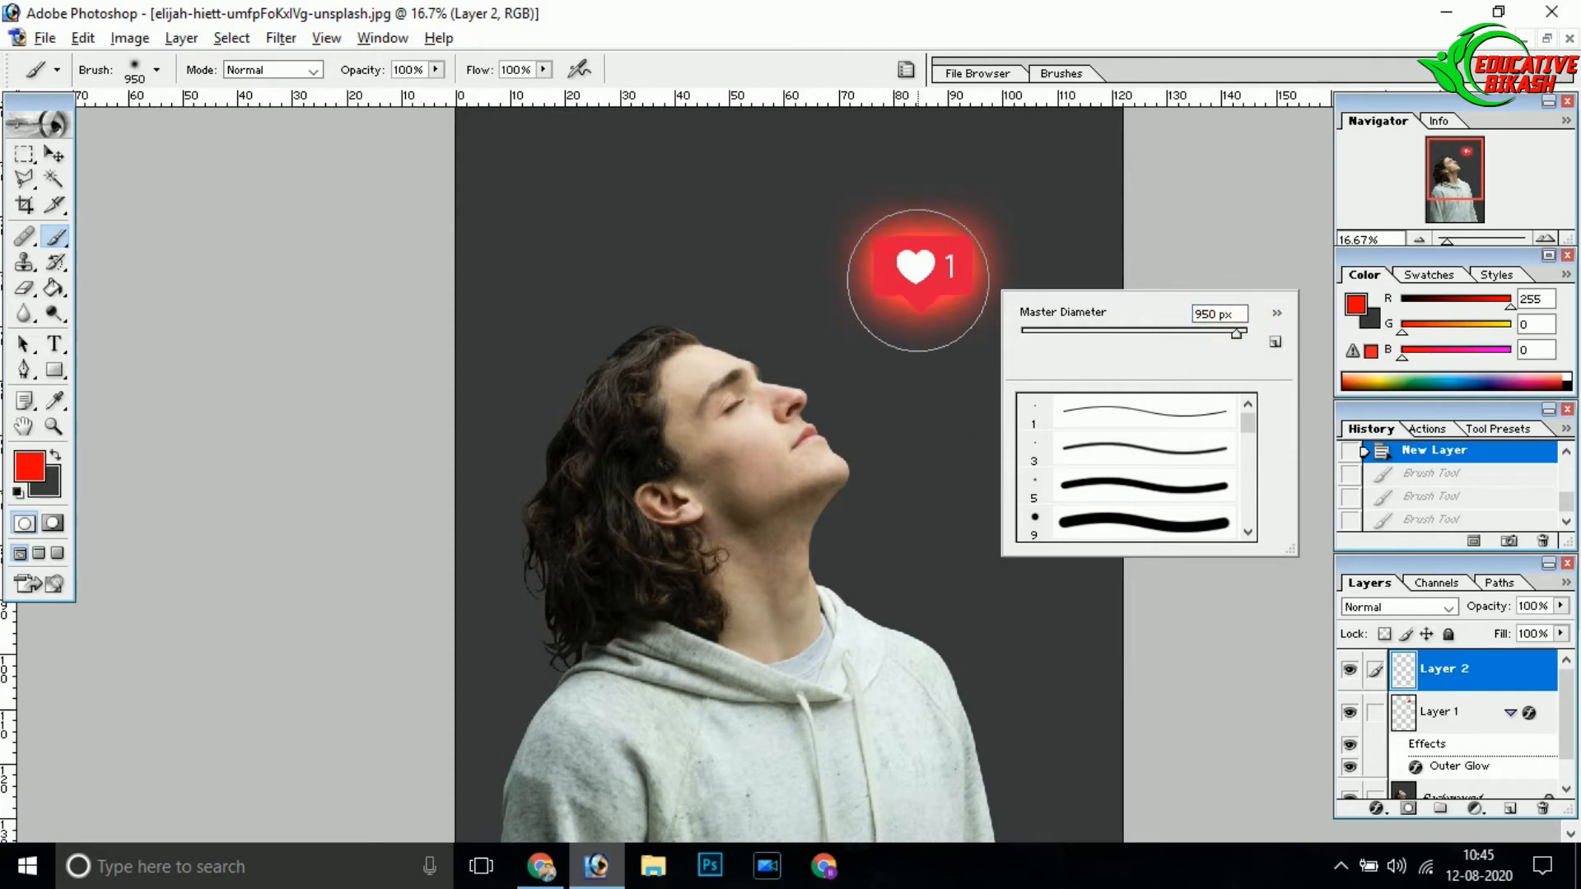
pyautogui.click(917, 273)
pyautogui.click(920, 272)
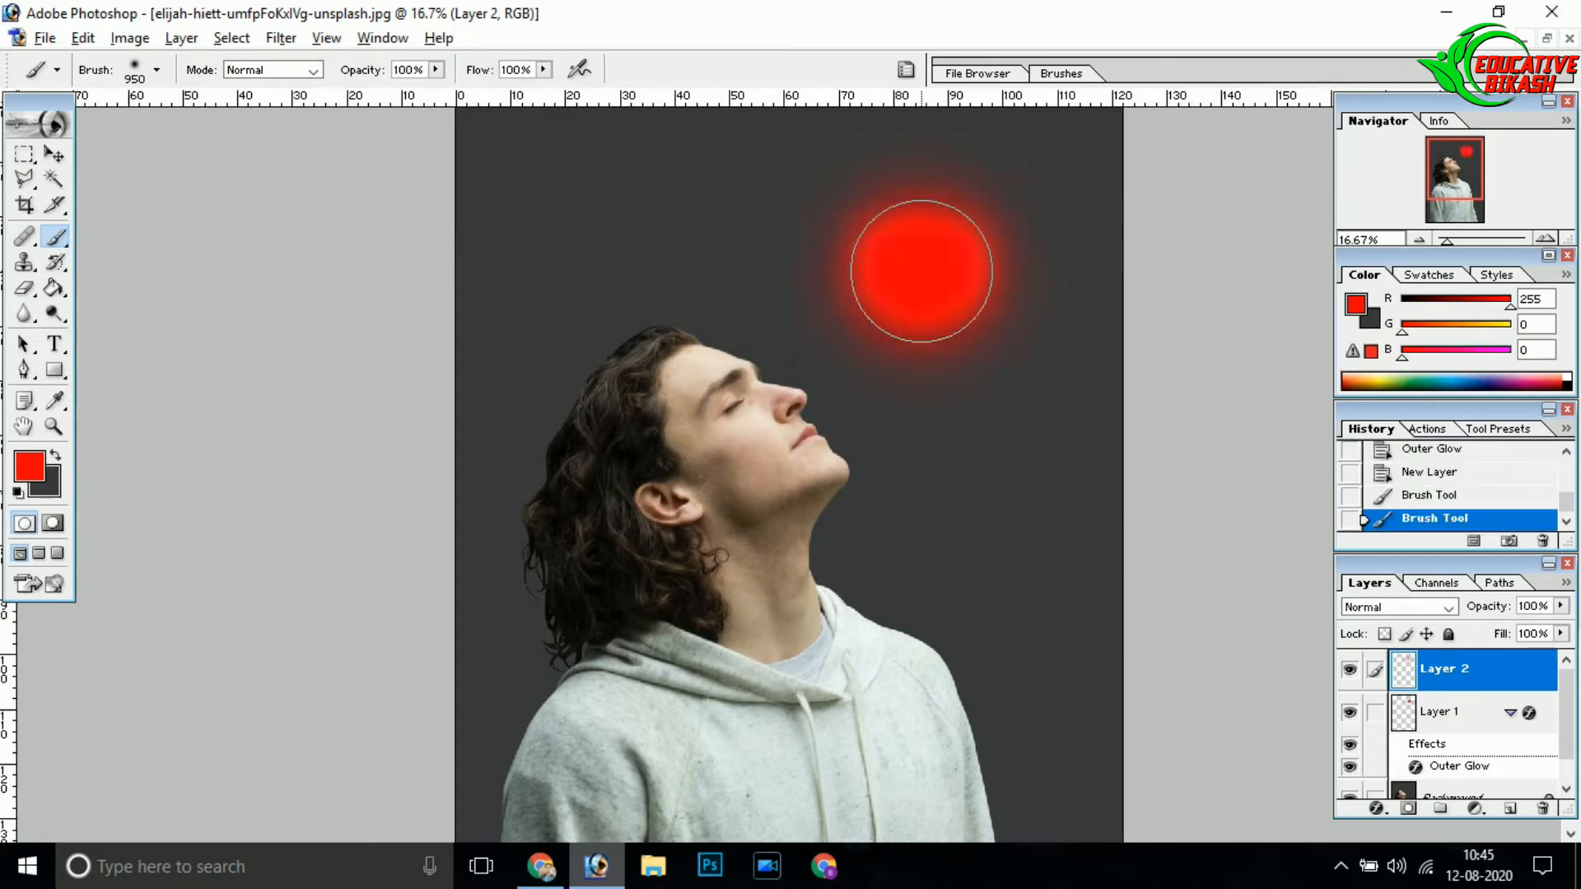
# Set the red glow layer's blend mode to Screen and move the layer beneath the heart icon's layer.
pyautogui.click(1400, 606)
pyautogui.click(1384, 356)
pyautogui.moveTo(1489, 676); pyautogui.dragTo(1478, 778)
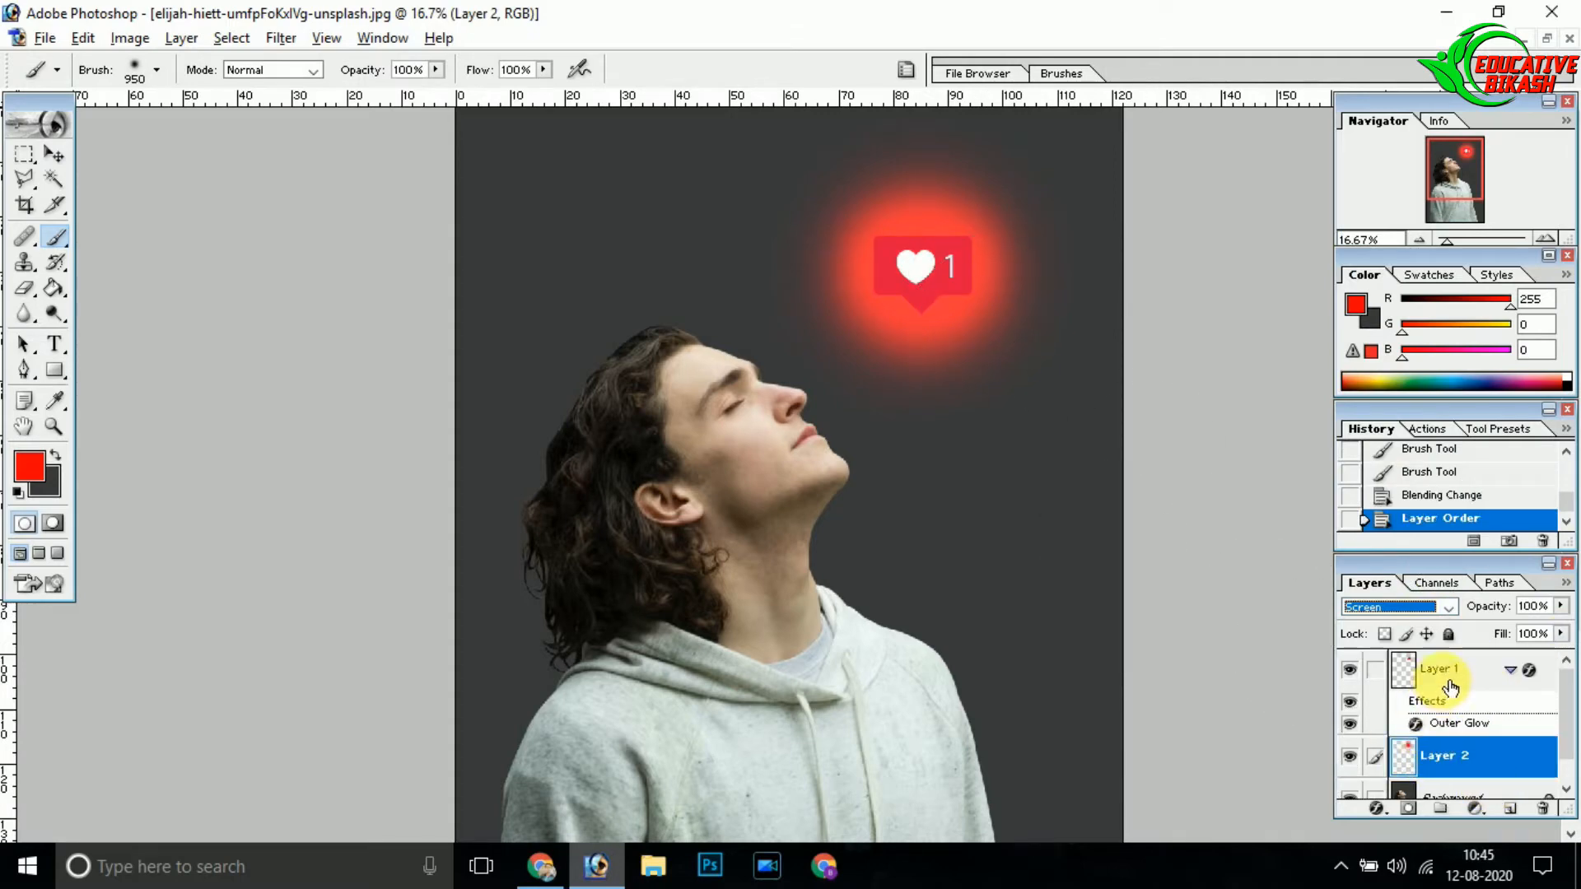
# Add a white outside Stroke at 100% opacity to the heart icon's layer.
pyautogui.click(1450, 688)
pyautogui.click(1375, 808)
pyautogui.click(1400, 800)
pyautogui.click(393, 352)
pyautogui.moveTo(231, 236); pyautogui.dragTo(80, 206)
pyautogui.click(575, 191)
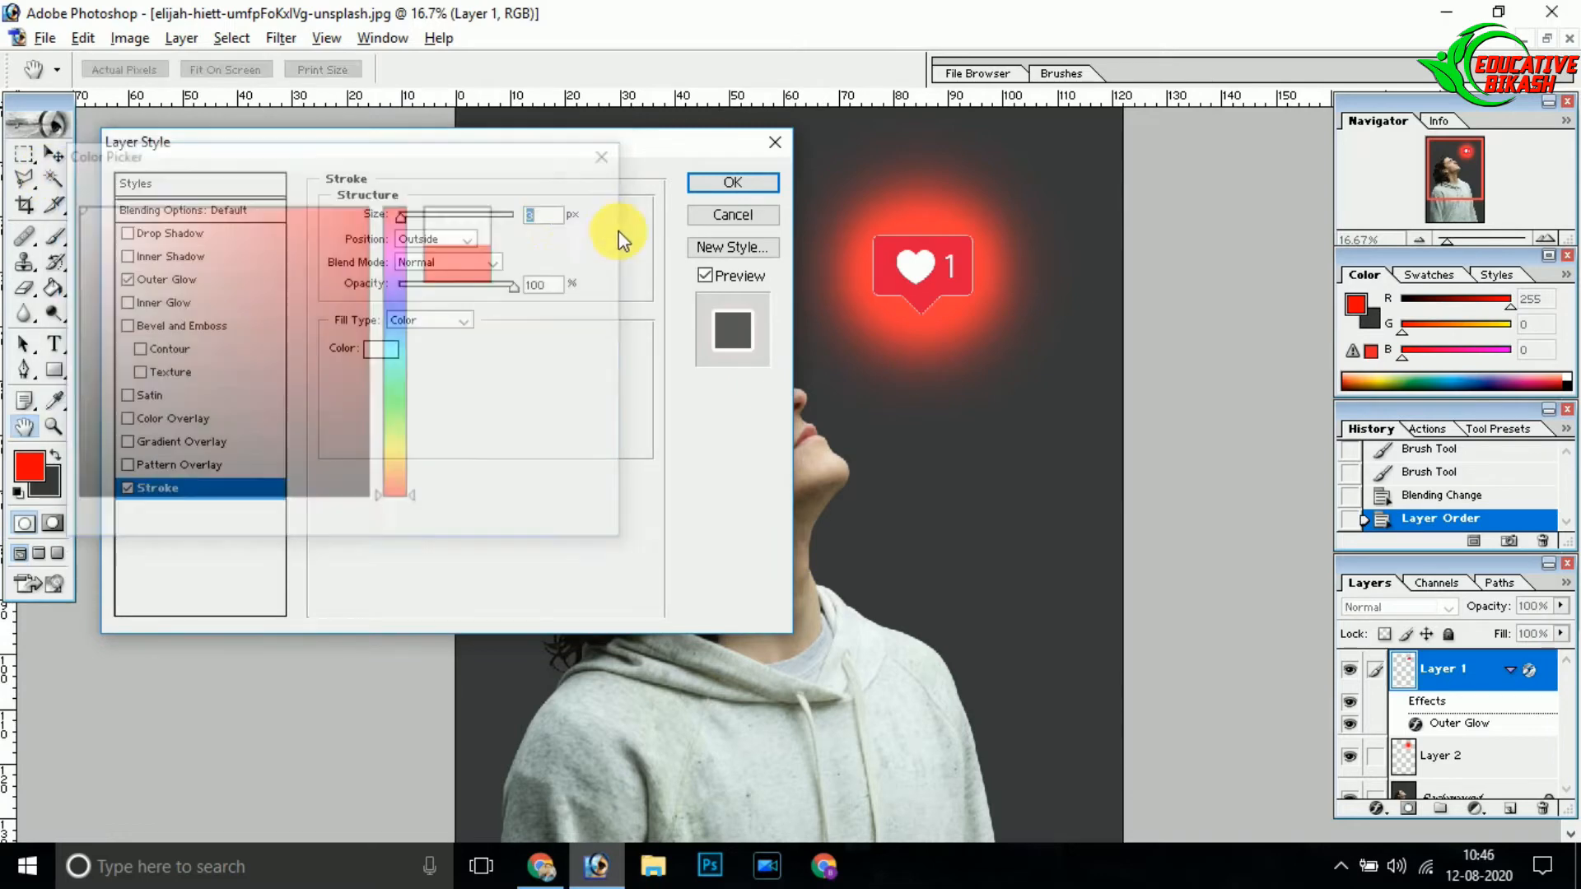
pyautogui.click(710, 182)
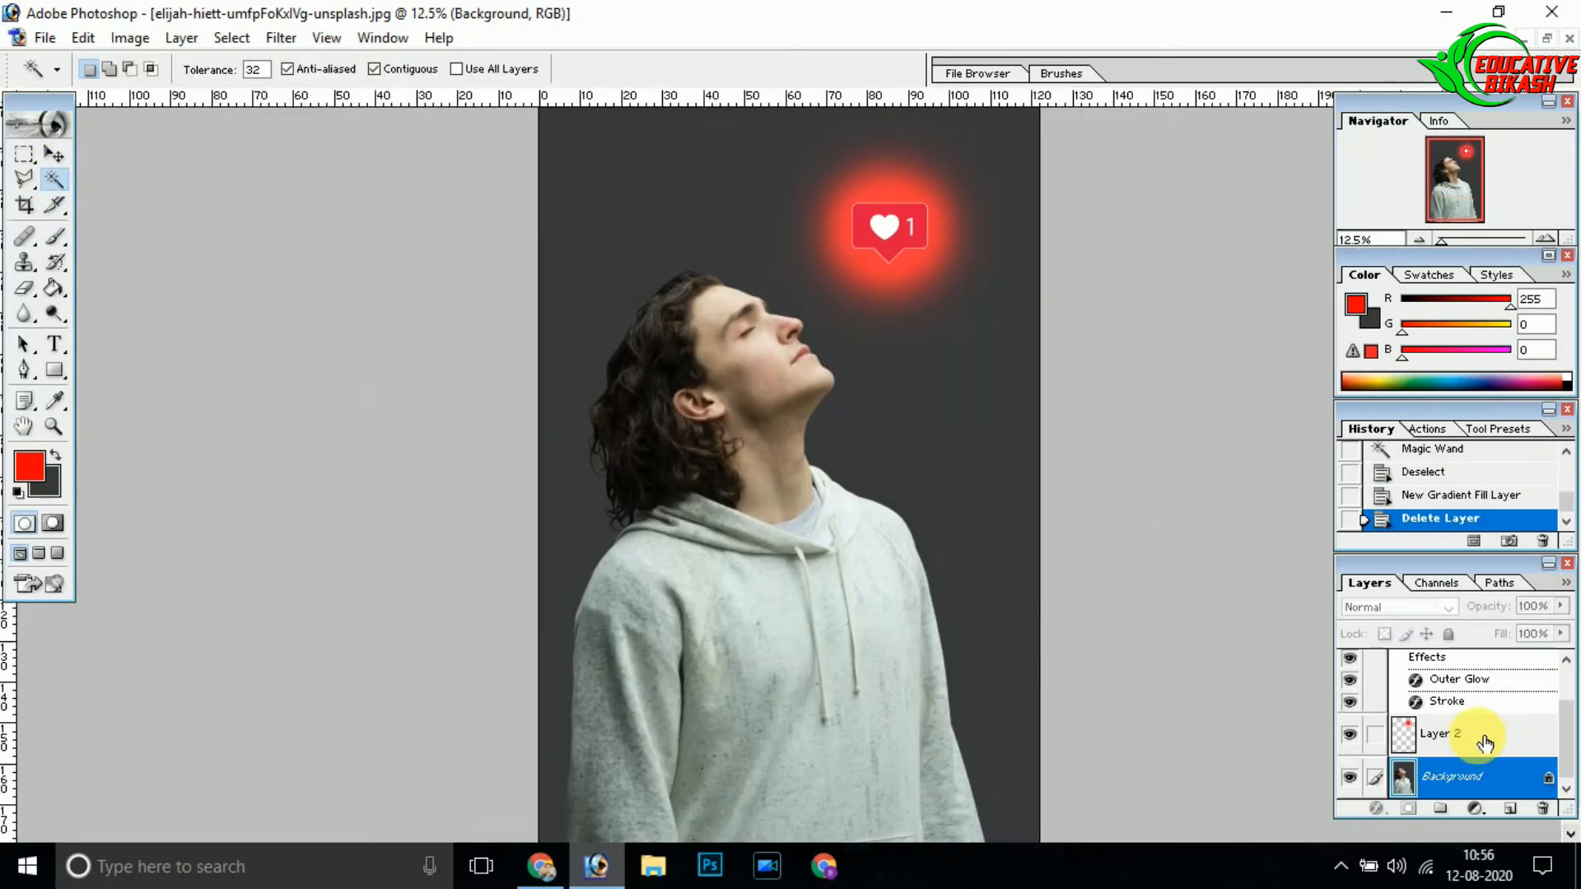
# Enlarge the red glow on Layer 2 with two dabs of a 1200 px brush behind the heart icon.
pyautogui.click(1485, 743)
pyautogui.click(55, 236)
pyautogui.rightClick(898, 239)
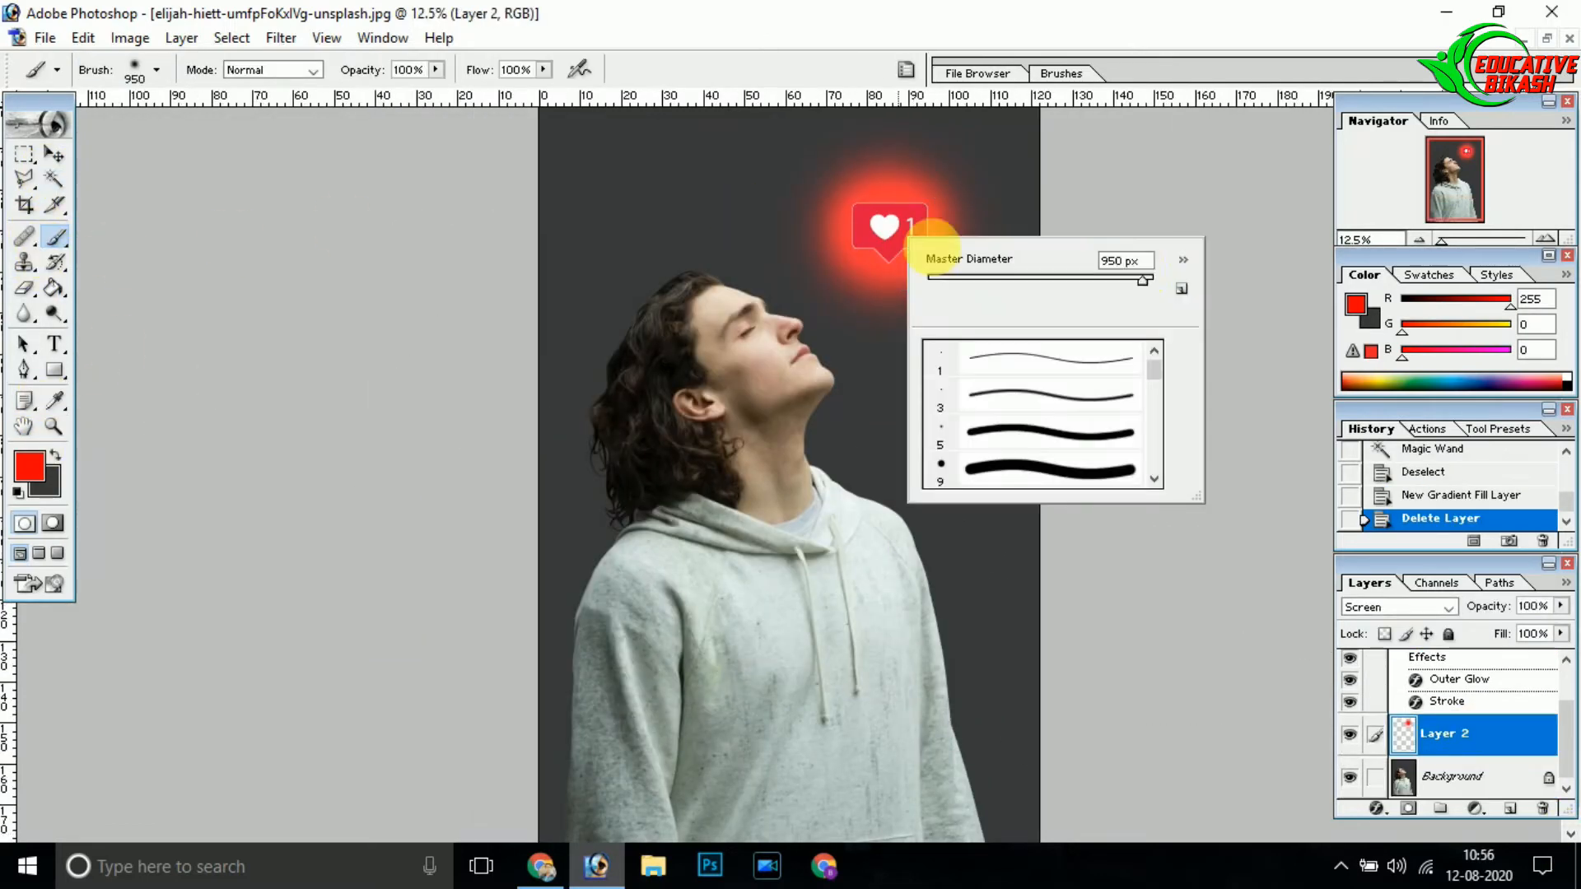
pyautogui.write('1050')
pyautogui.press('Return')
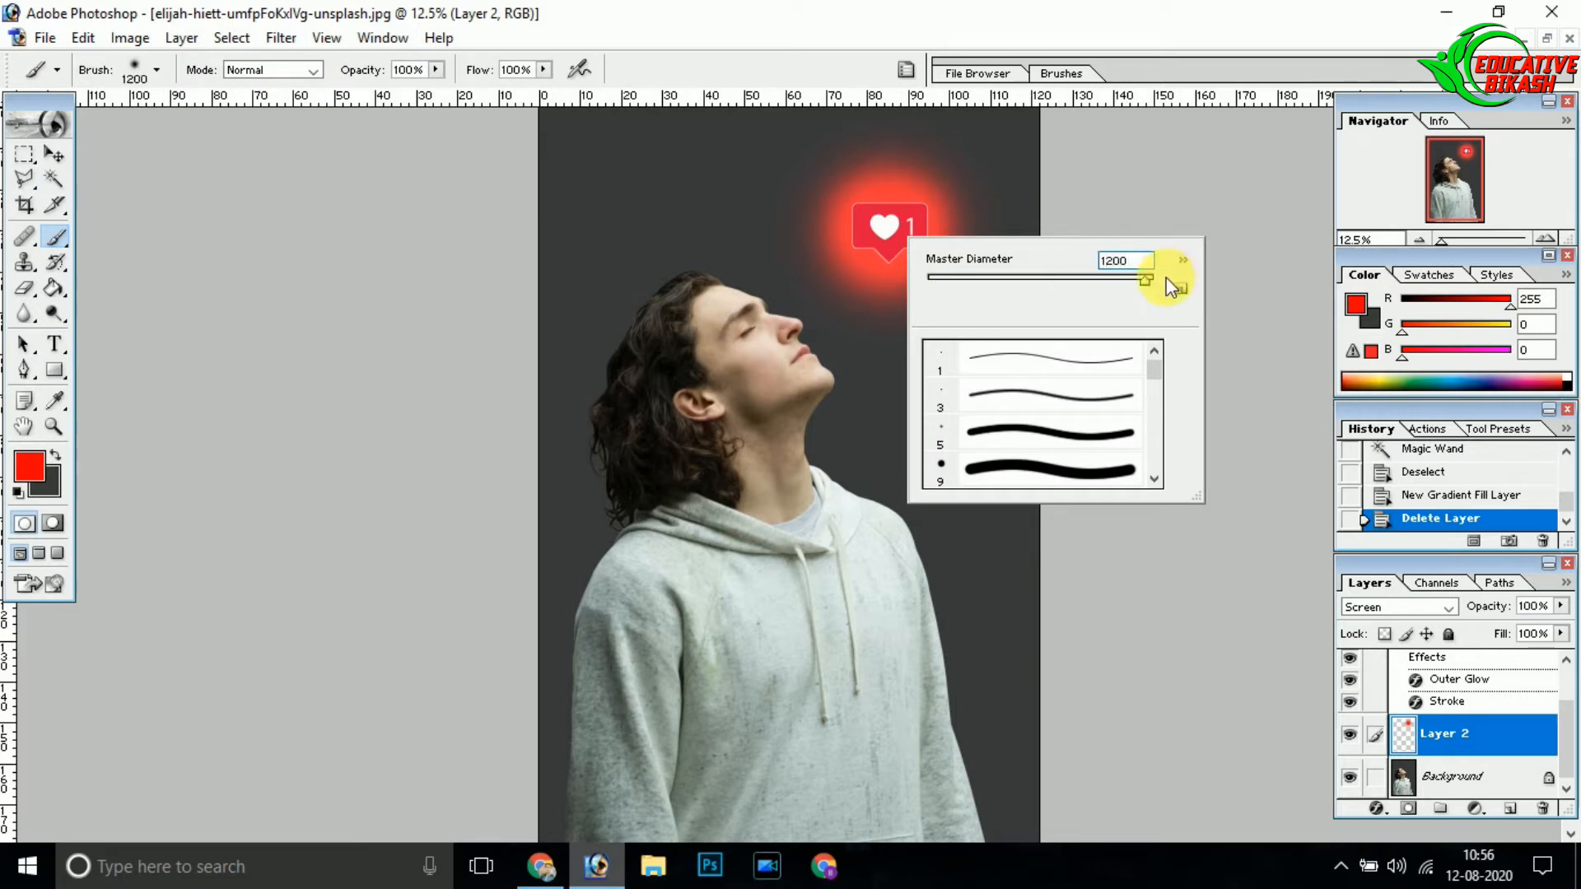
pyautogui.click(886, 231)
pyautogui.click(886, 232)
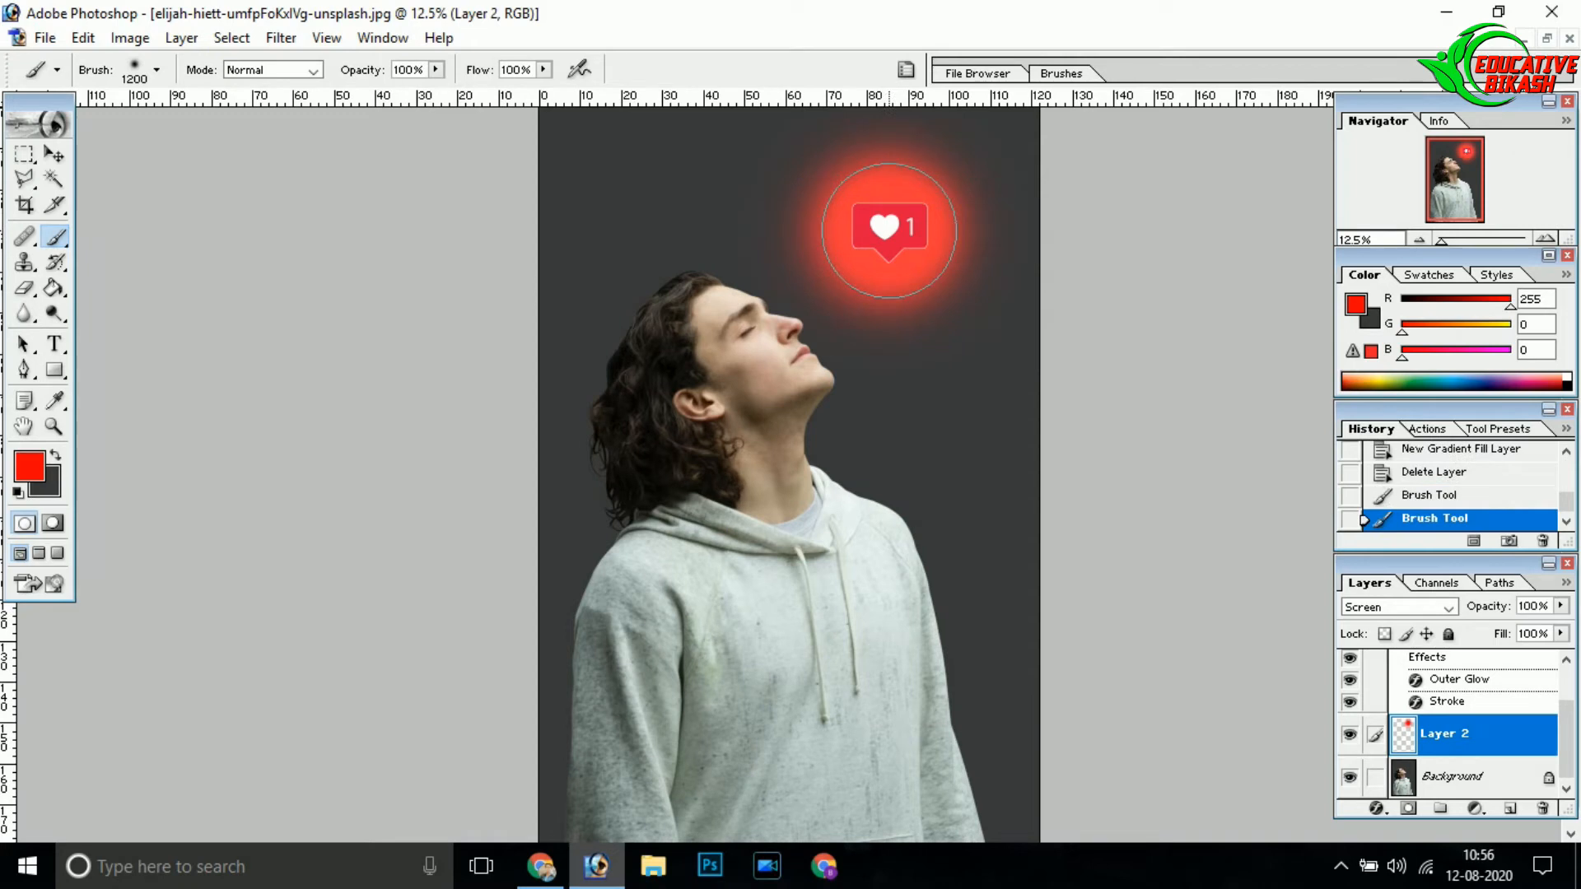
# Widen the glow further with a dab of a 1350 px brush at its centre.
pyautogui.rightClick(898, 231)
pyautogui.write('1350')
pyautogui.click(887, 232)
pyautogui.click(54, 154)
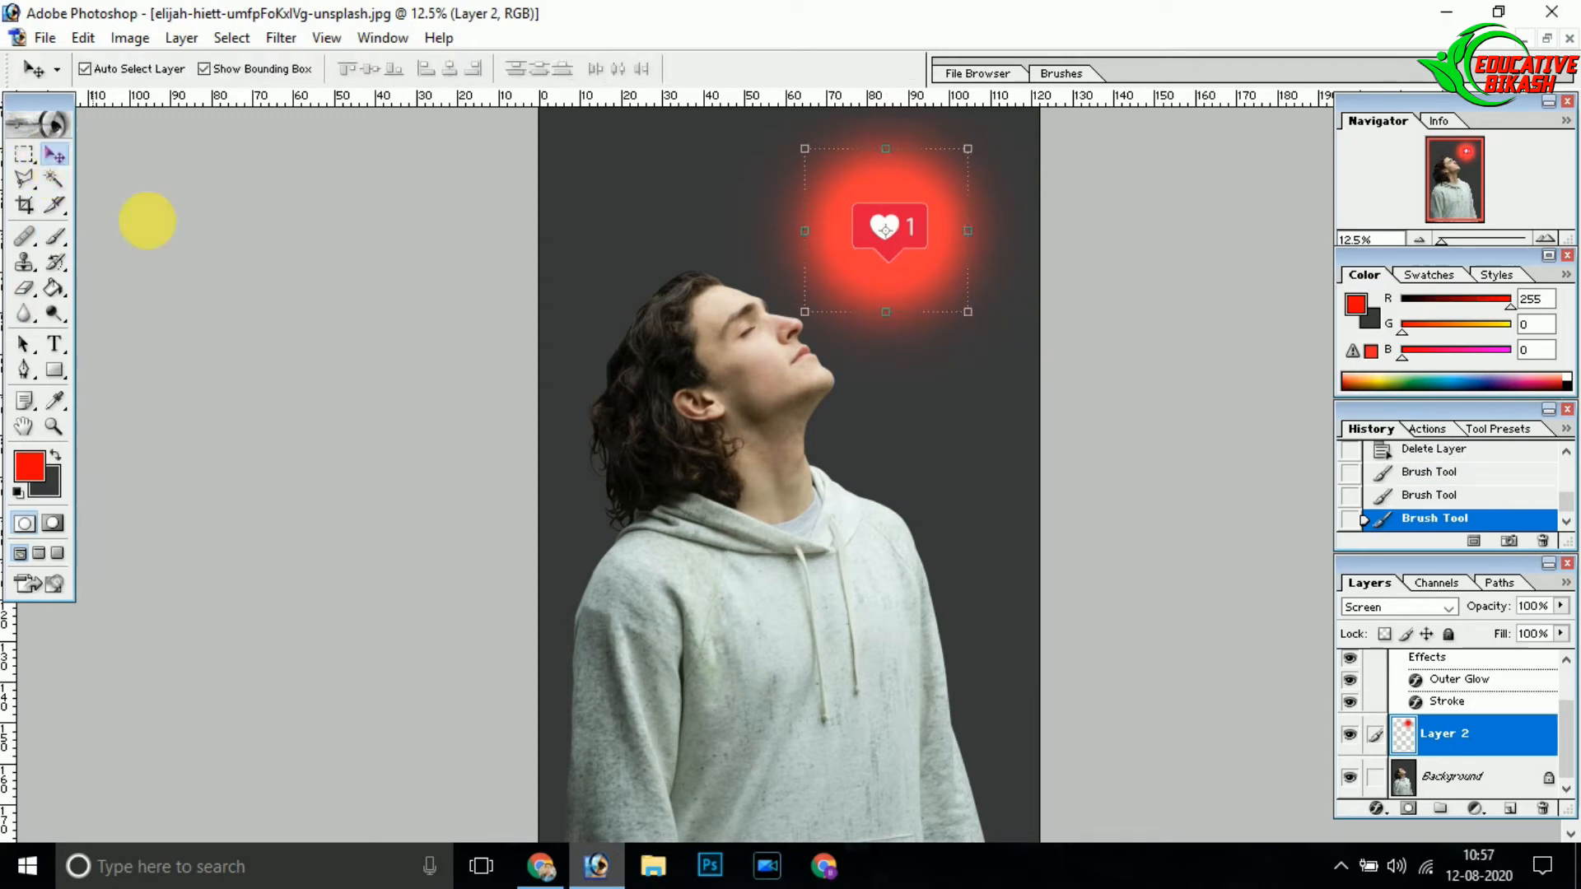
# Add a Curves adjustment above the Background, lowering highlights from input 208 to output 173 and pulling the shadows down.
pyautogui.scroll(1, 1463, 751)
pyautogui.scroll(-1, 1464, 749)
pyautogui.click(1449, 777)
pyautogui.click(1476, 809)
pyautogui.click(1447, 537)
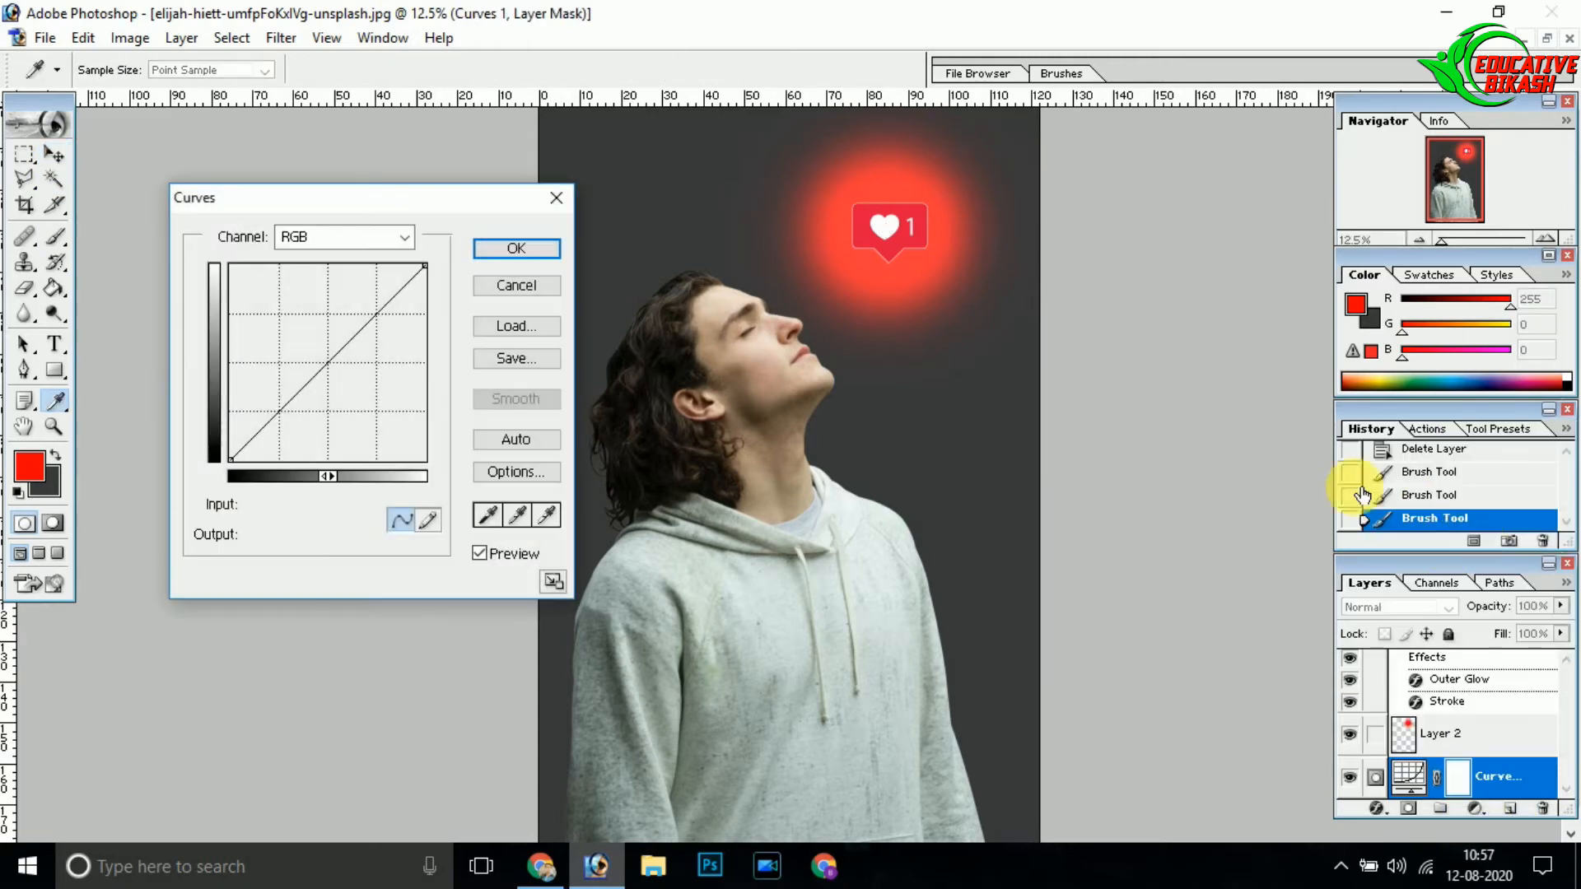
pyautogui.moveTo(381, 310); pyautogui.dragTo(397, 335)
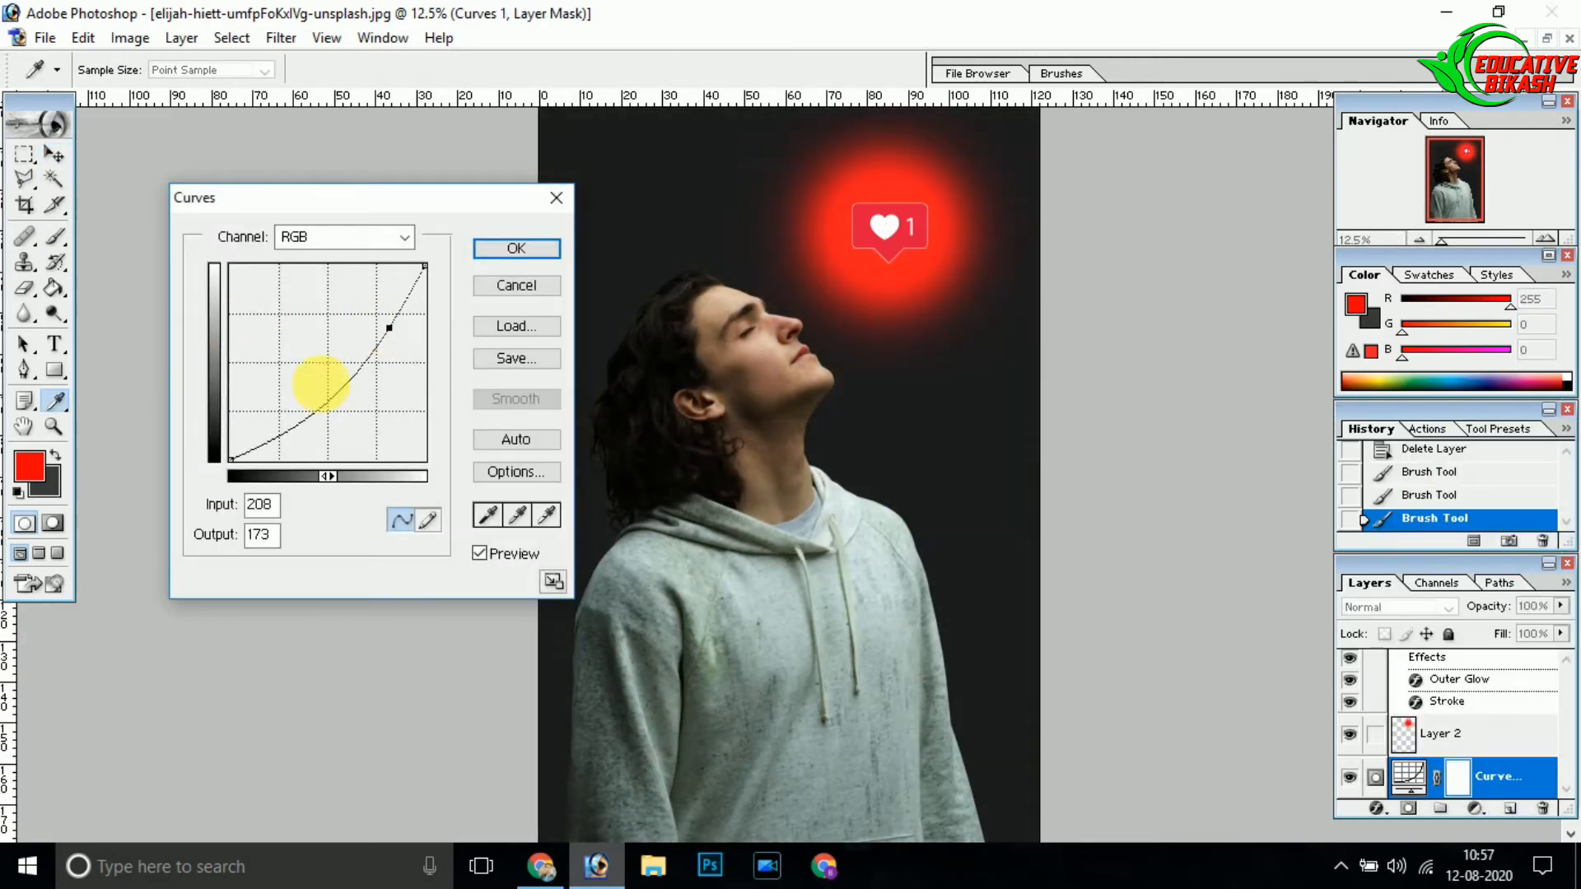
pyautogui.moveTo(294, 414)
pyautogui.mouseDown()
pyautogui.moveTo(280, 394)
pyautogui.moveTo(313, 429)
pyautogui.mouseUp()
pyautogui.click(516, 247)
# Add a Selective Color adjustment with the Reds at +50% cyan, +100% magenta, +69% yellow and +100% black.
pyautogui.click(1376, 808)
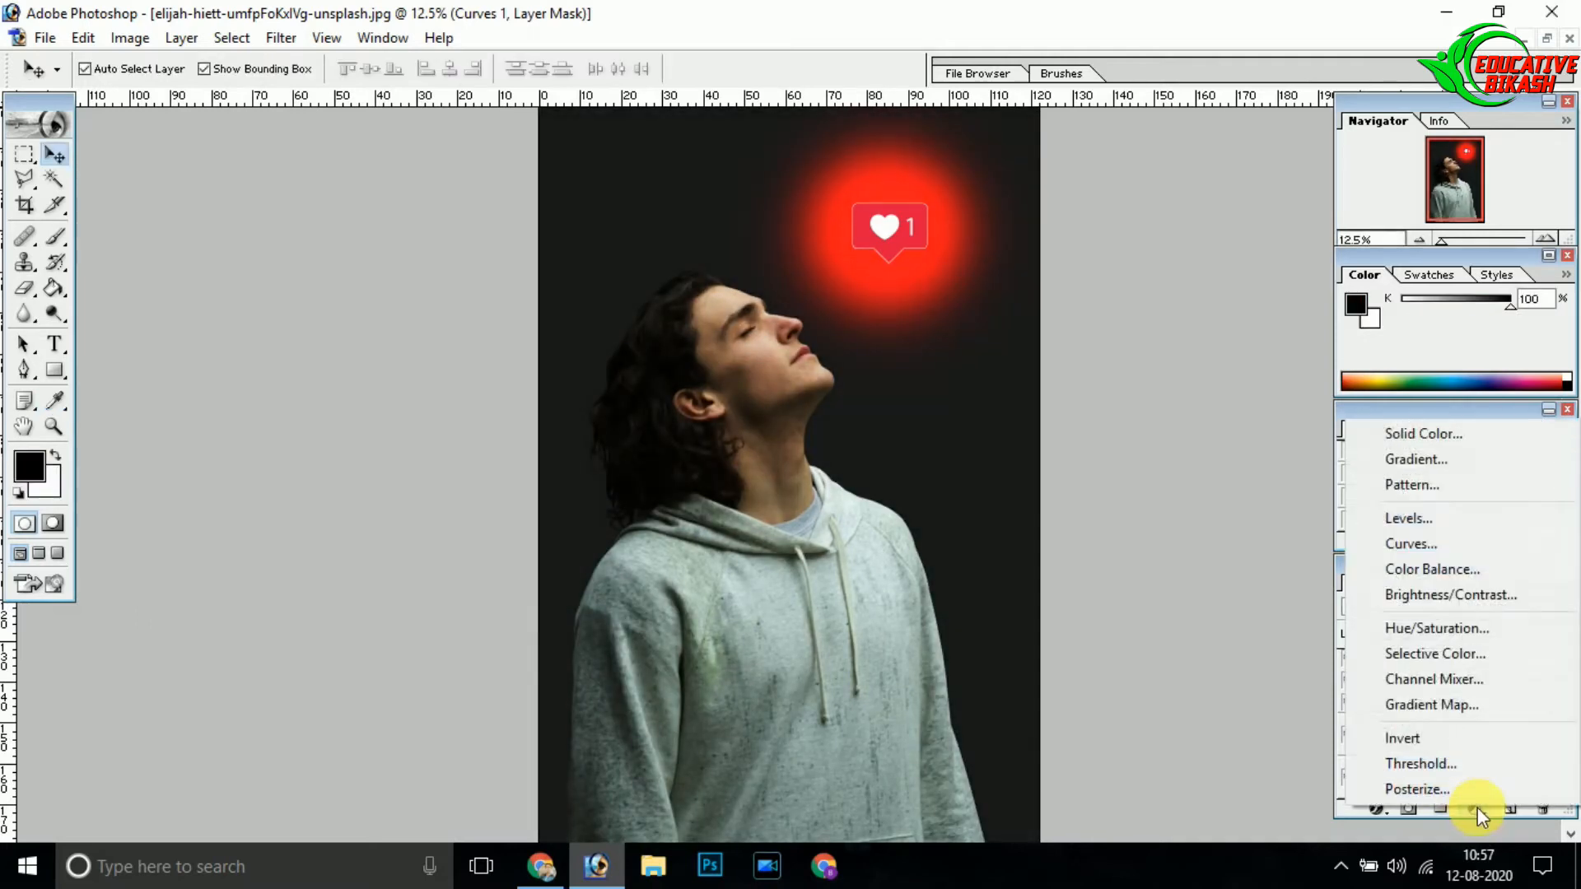
pyautogui.click(1433, 654)
pyautogui.moveTo(322, 347); pyautogui.dragTo(388, 348)
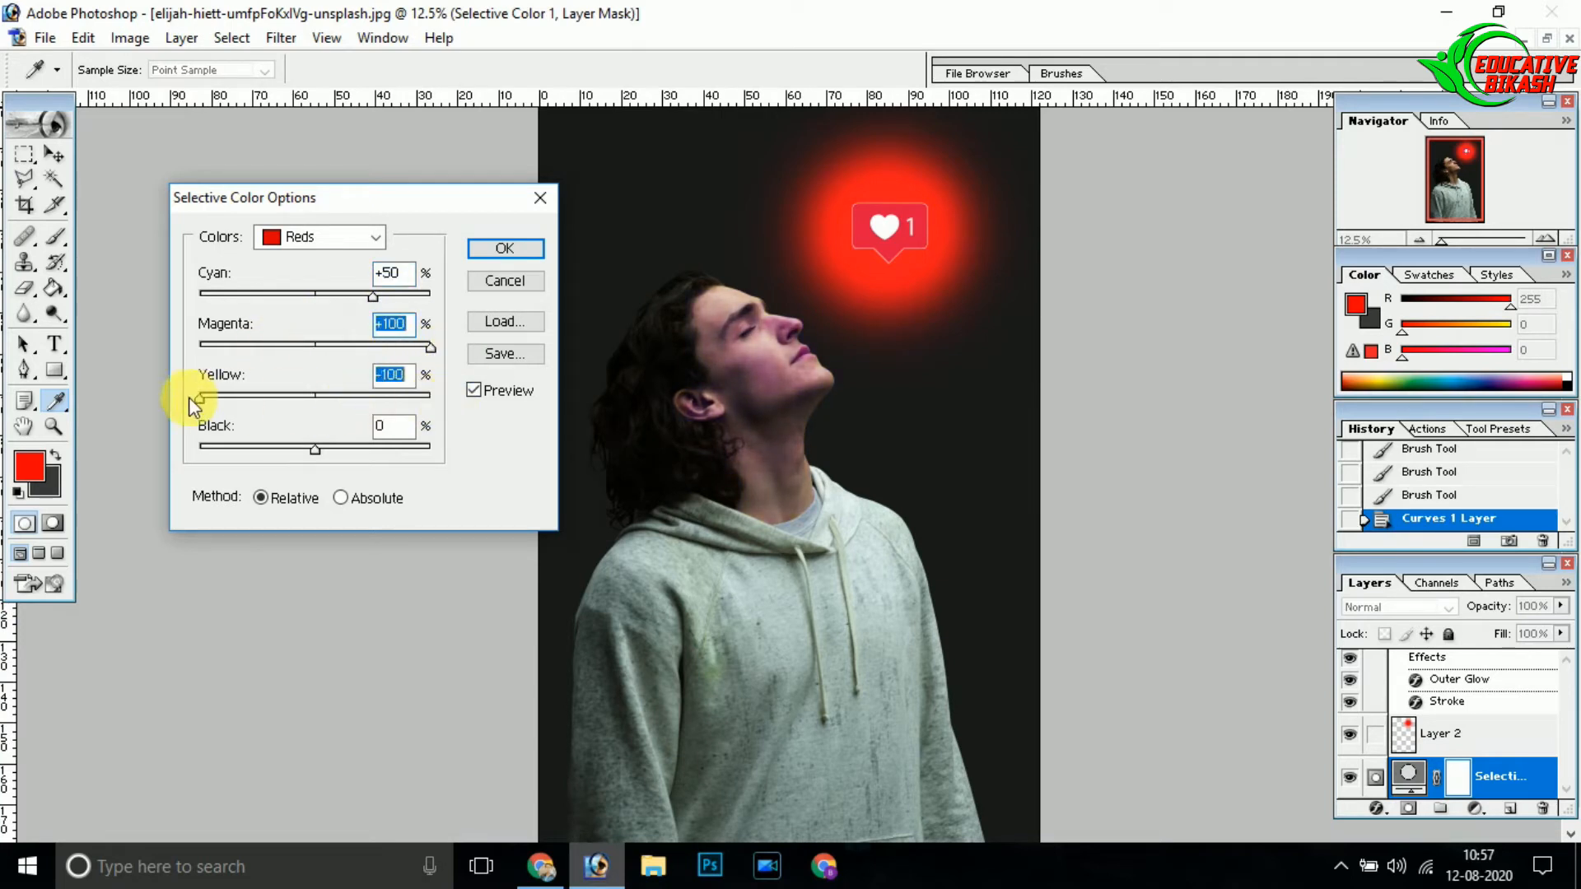
pyautogui.moveTo(315, 461); pyautogui.dragTo(314, 458)
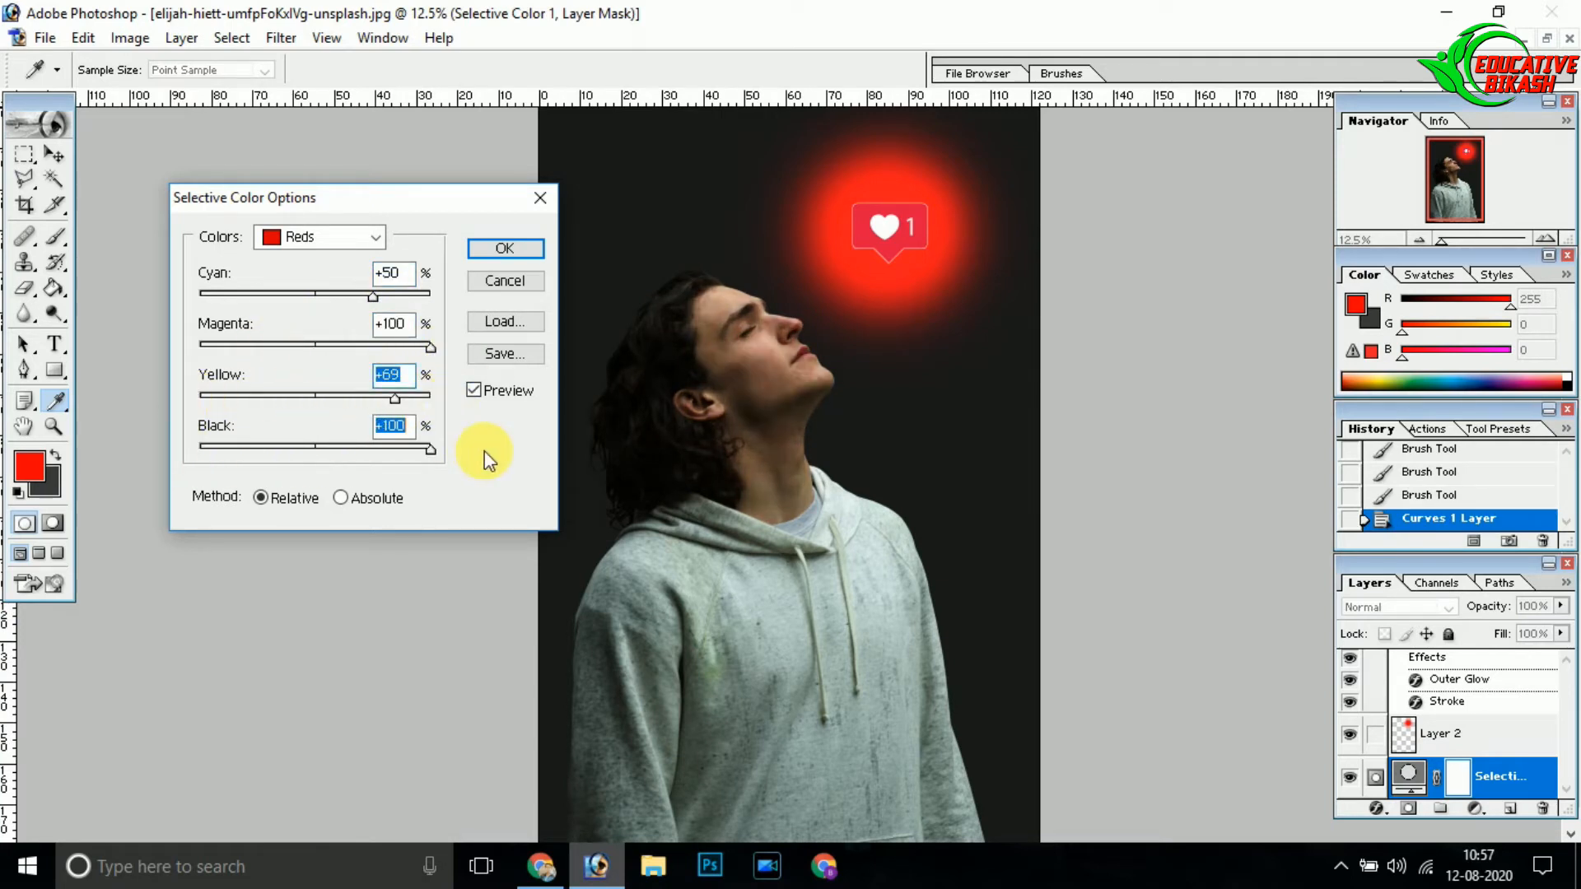
# Set the Yellows' cyan to -100% and readjust the Reds to -100% cyan, +100% magenta and +96% black.
pyautogui.click(336, 239)
pyautogui.click(336, 280)
pyautogui.click(244, 296)
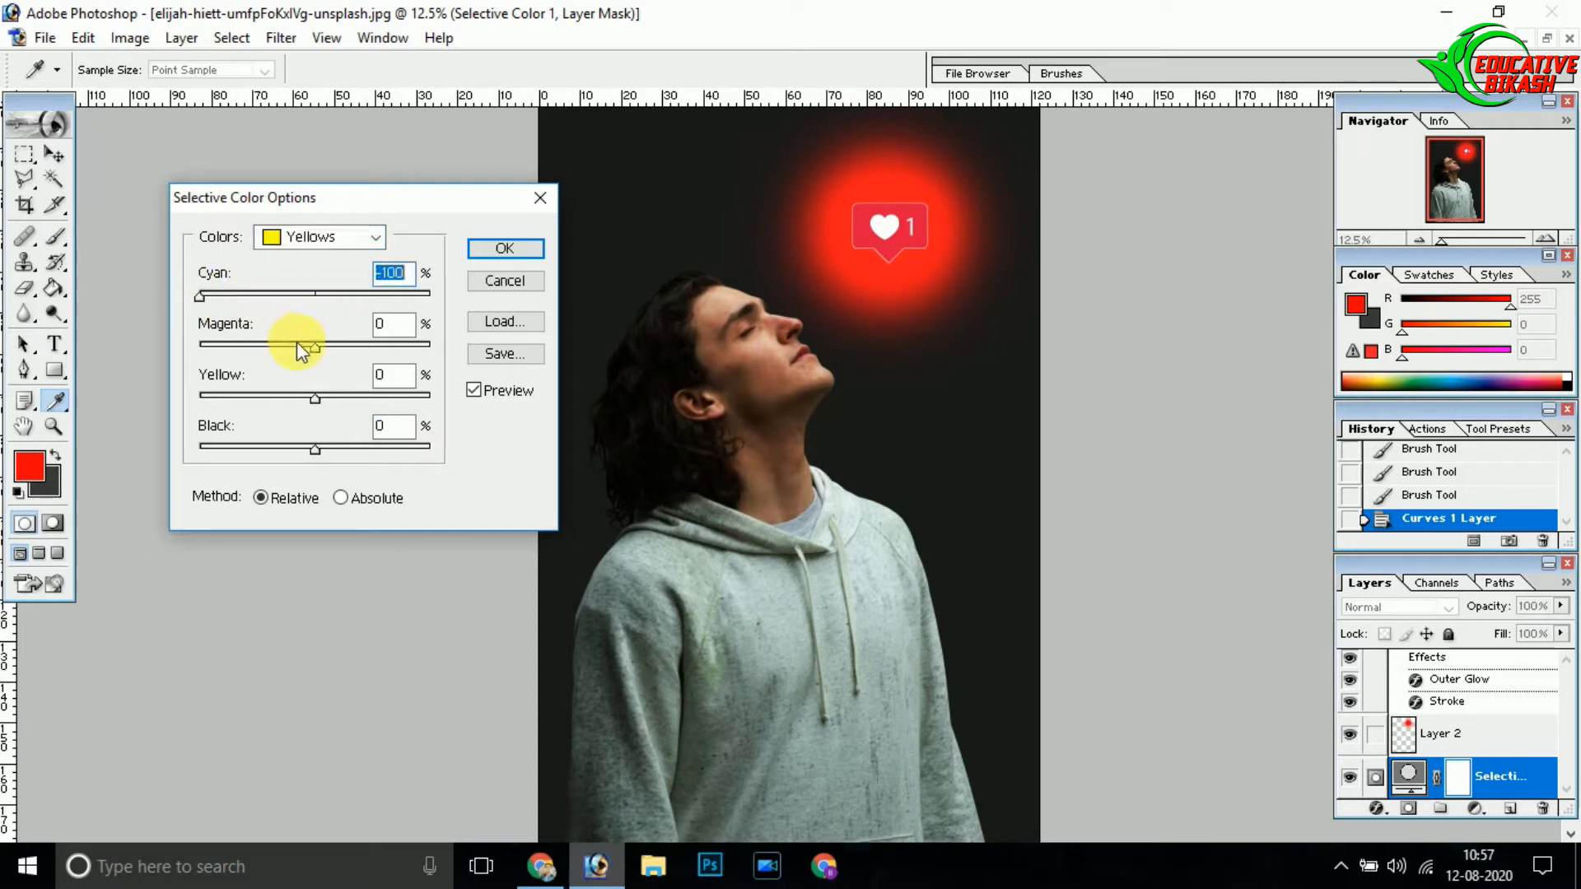
pyautogui.moveTo(378, 398); pyautogui.dragTo(334, 397)
pyautogui.moveTo(315, 450); pyautogui.dragTo(427, 460)
# Set the Magentas to +94% cyan and +100% magenta and apply the Selective Color adjustment.
pyautogui.click(330, 237)
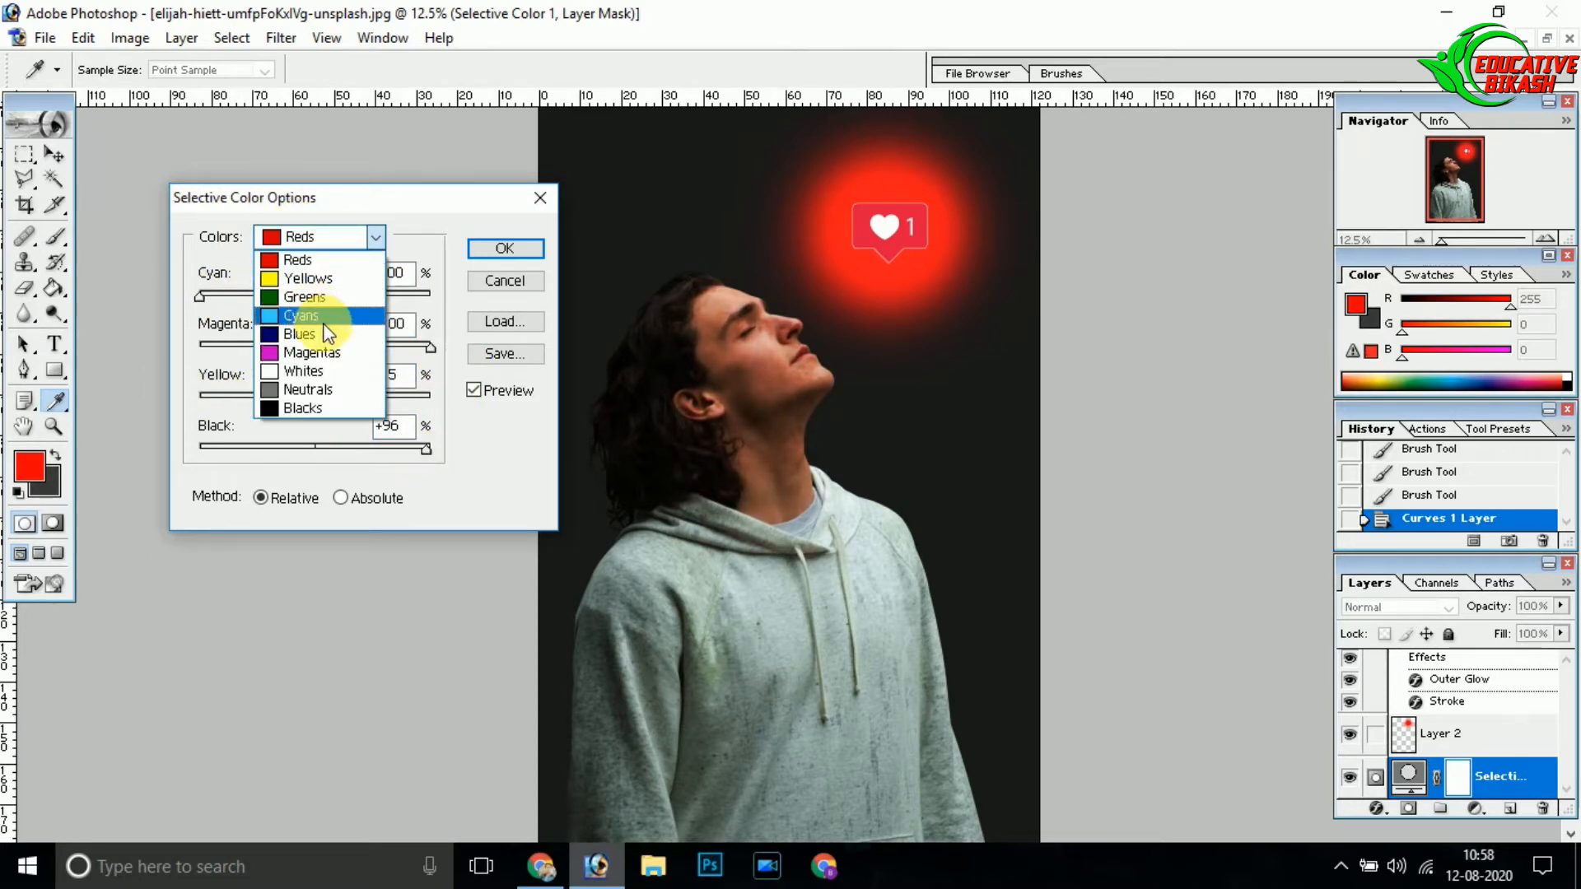
pyautogui.click(317, 354)
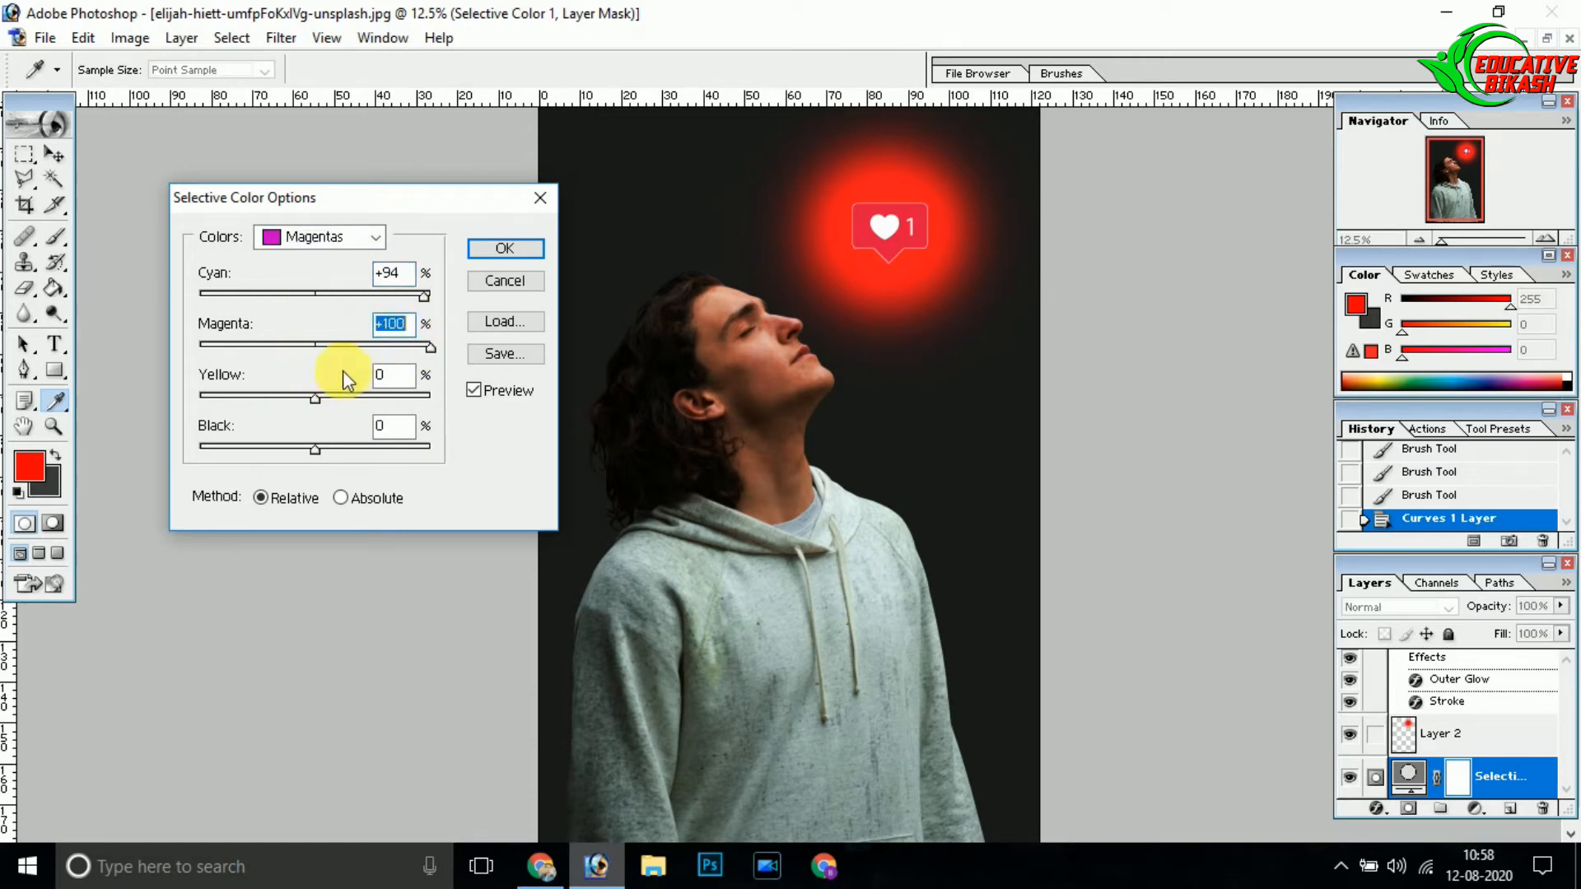
pyautogui.click(504, 248)
# Create a new layer directly above the Background and set its blend mode to Soft Light.
pyautogui.click(1475, 807)
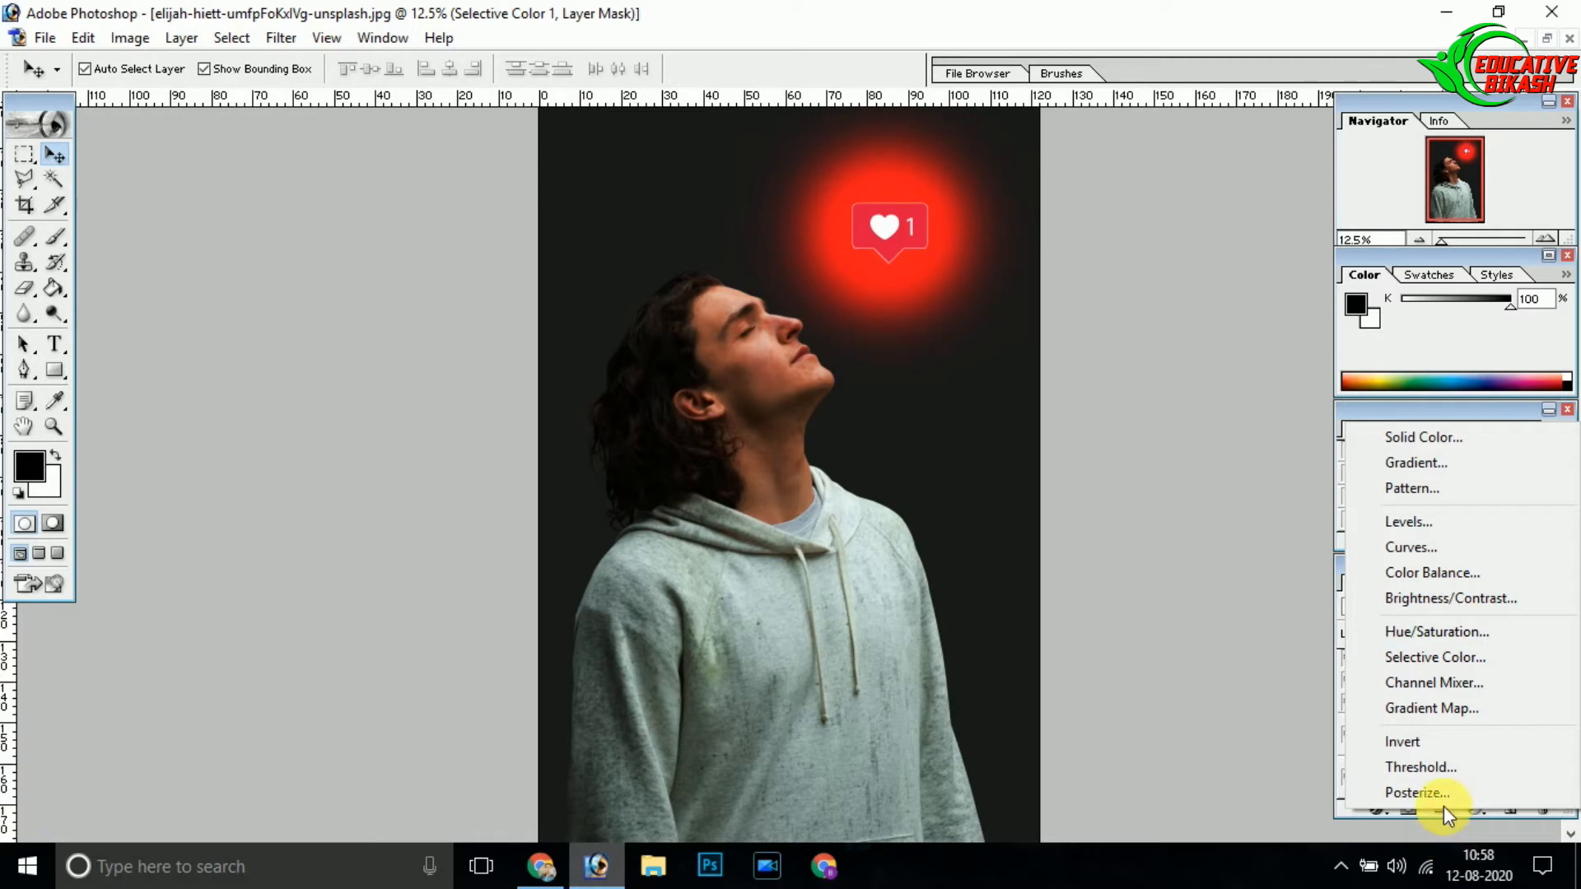
pyautogui.click(1413, 412)
pyautogui.scroll(-3, 1508, 783)
pyautogui.click(1509, 788)
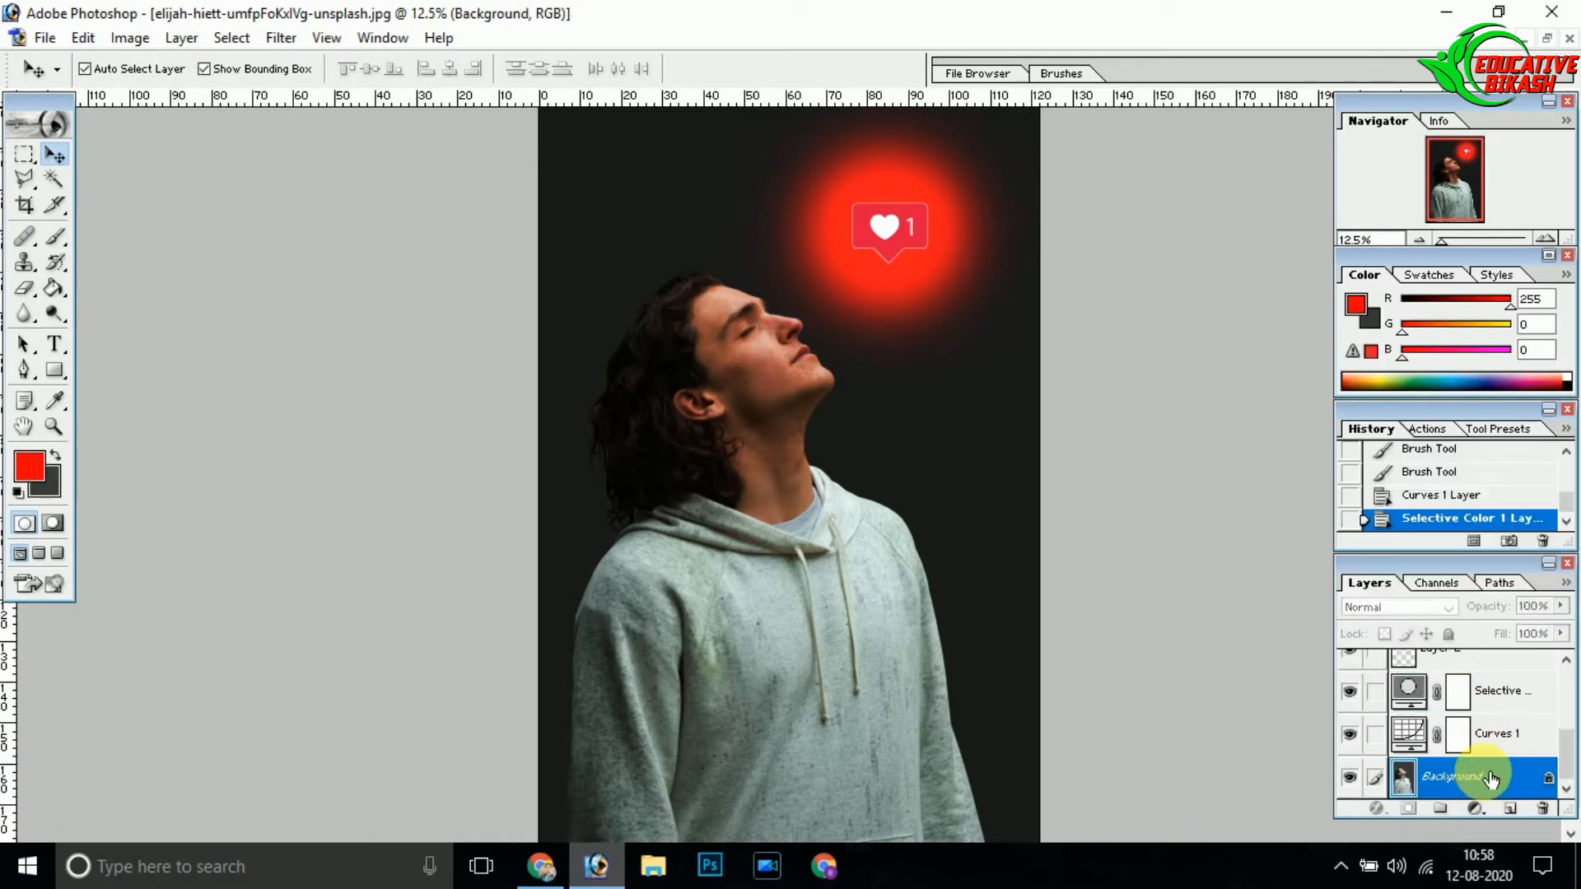
pyautogui.click(1474, 808)
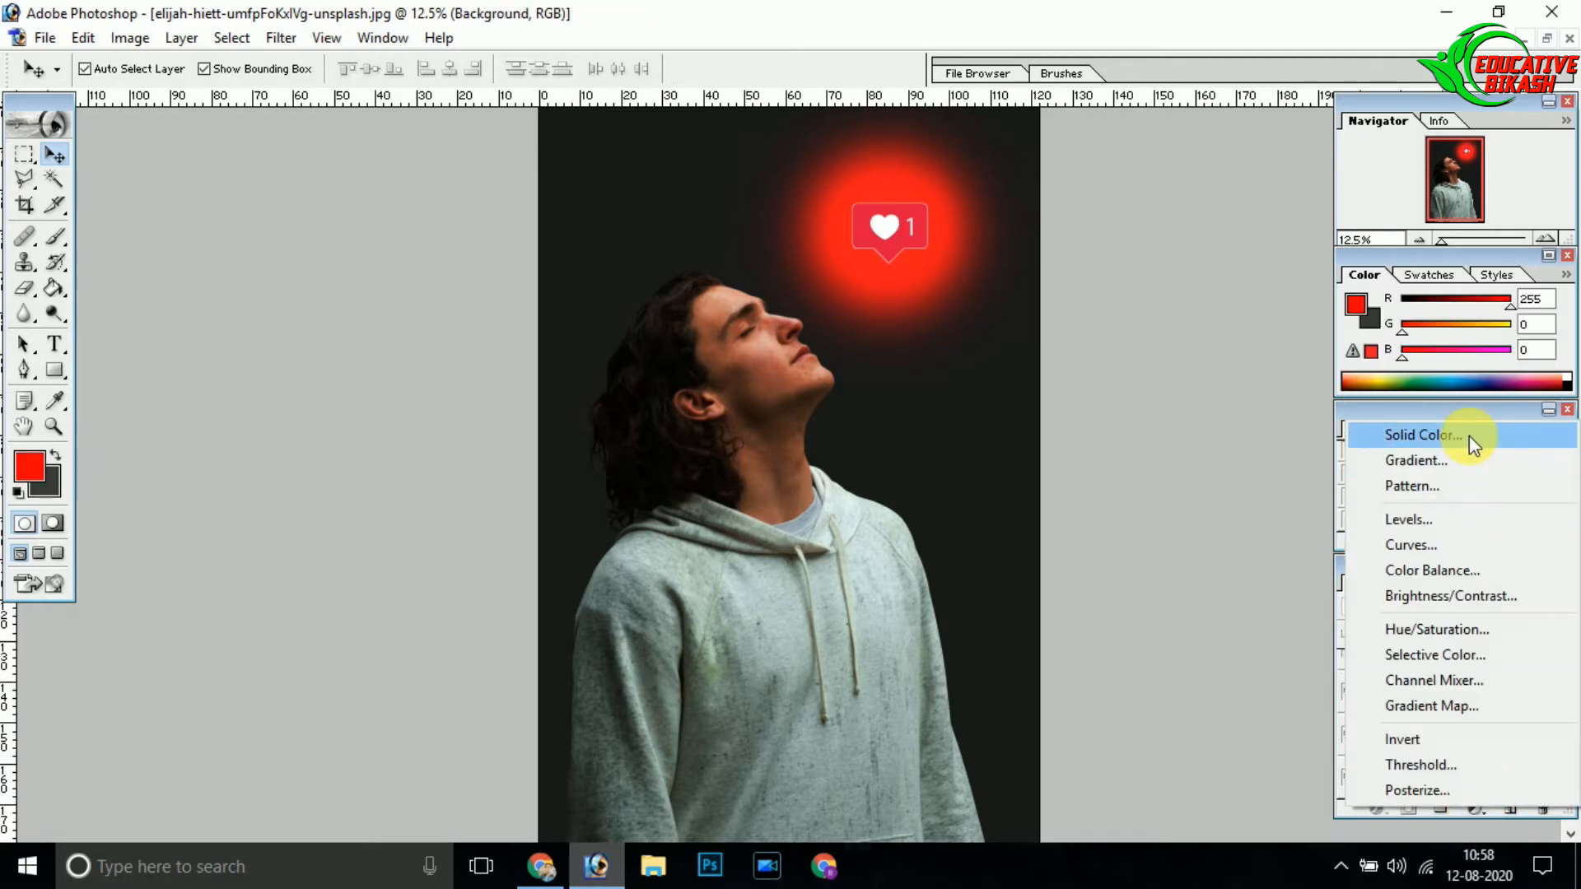
pyautogui.click(1510, 808)
pyautogui.click(1407, 606)
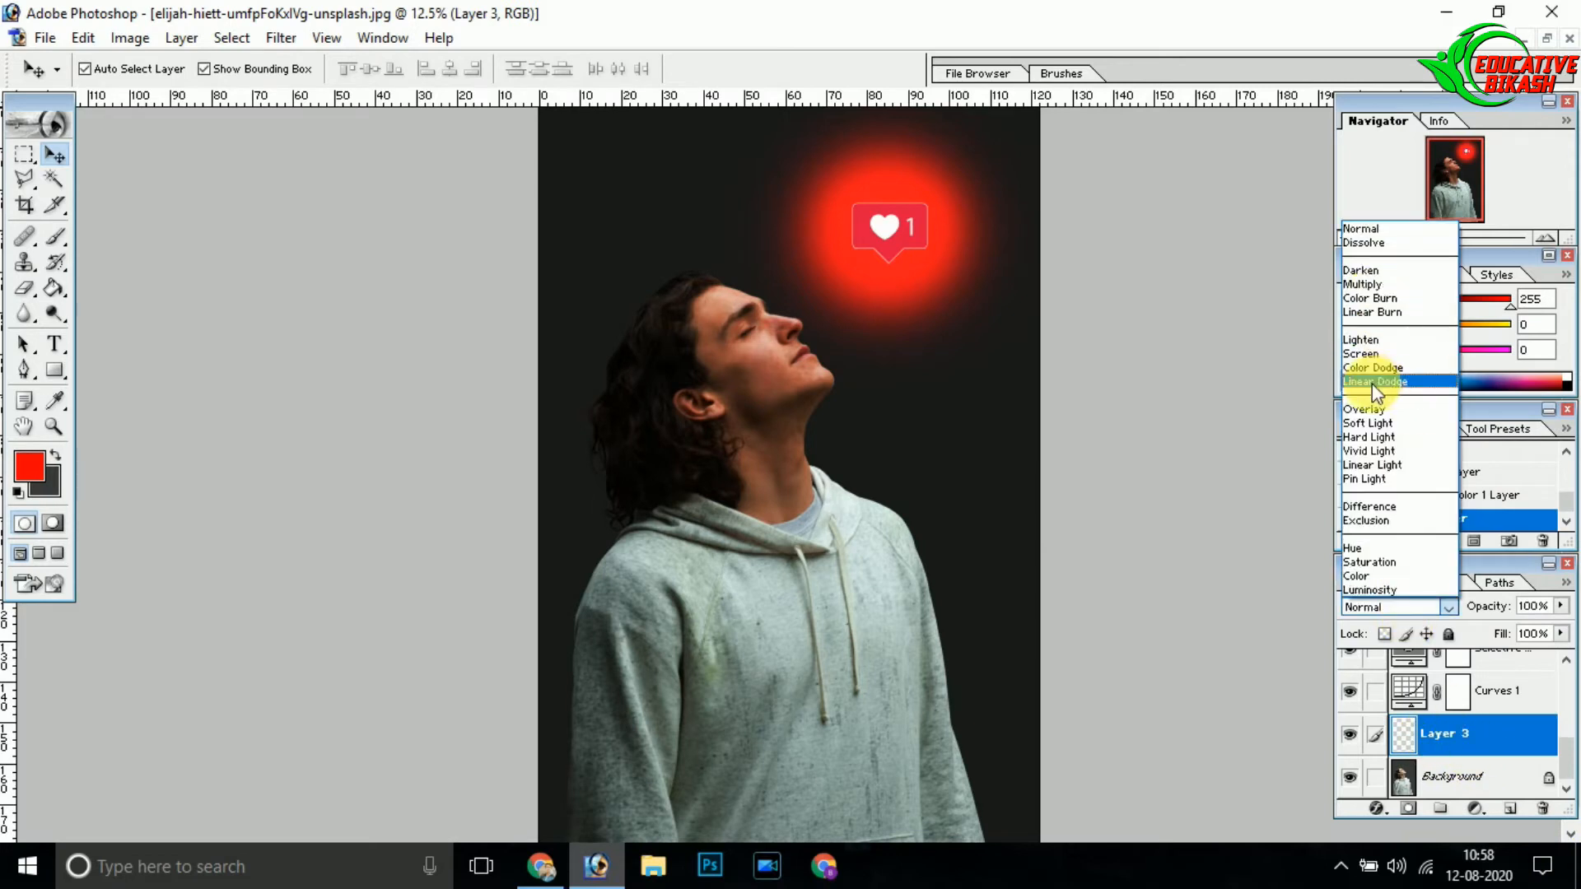
pyautogui.click(1384, 439)
# Paint dark grey shading over the hoodie's rear shoulder and body on Layer 3 with a 455 px soft brush.
pyautogui.click(55, 454)
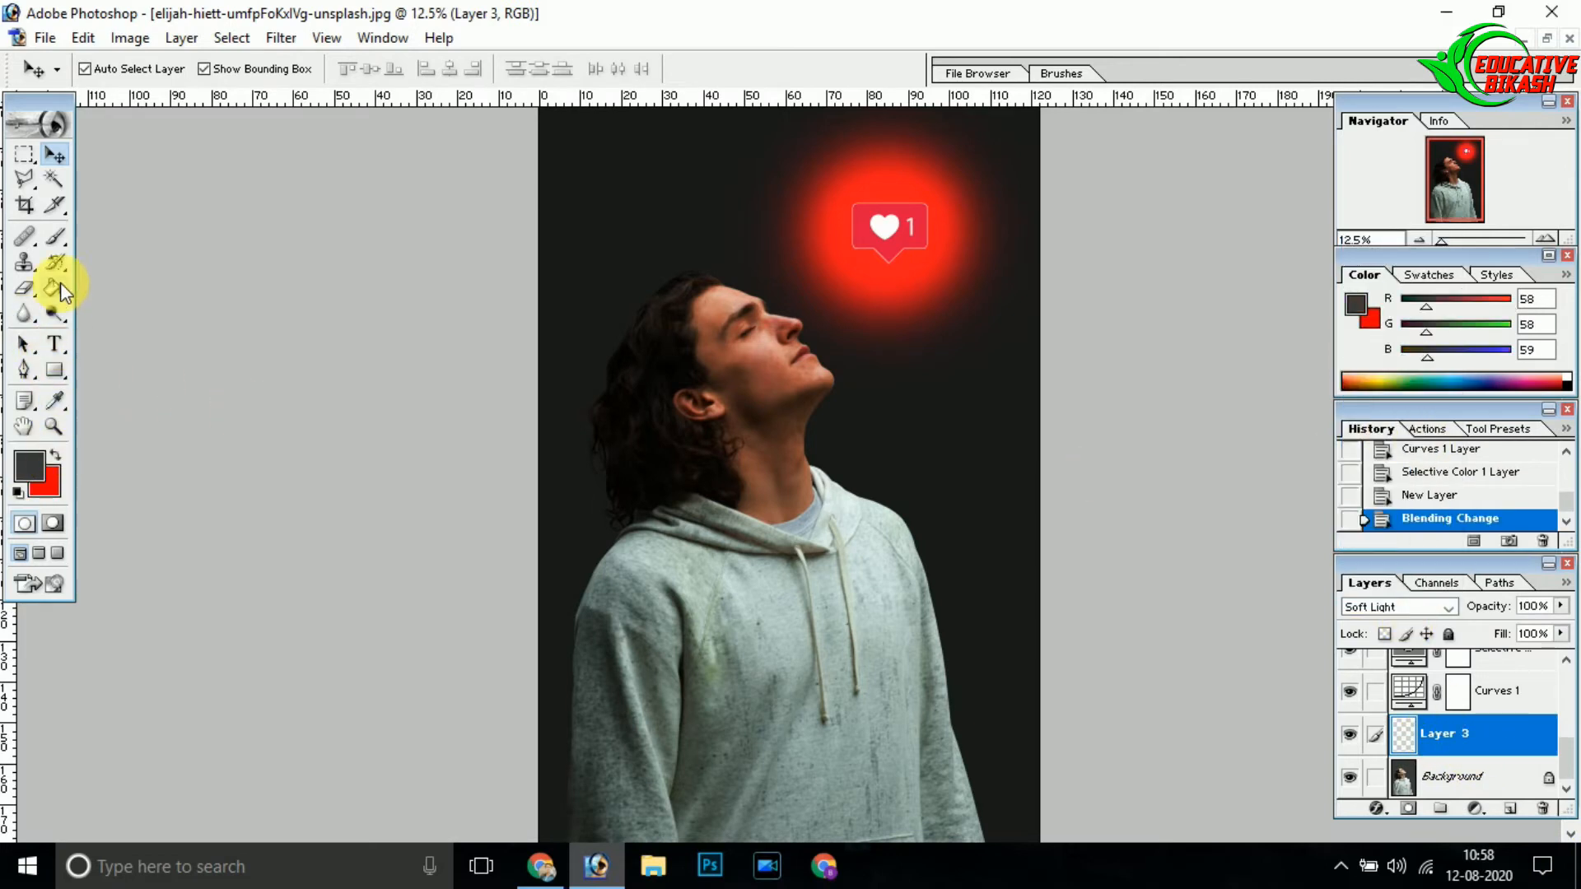
pyautogui.click(55, 236)
pyautogui.rightClick(634, 570)
pyautogui.moveTo(613, 564)
pyautogui.mouseDown()
pyautogui.moveTo(659, 774)
pyautogui.moveTo(799, 724)
pyautogui.moveTo(777, 746)
pyautogui.mouseUp()
pyautogui.click(205, 484)
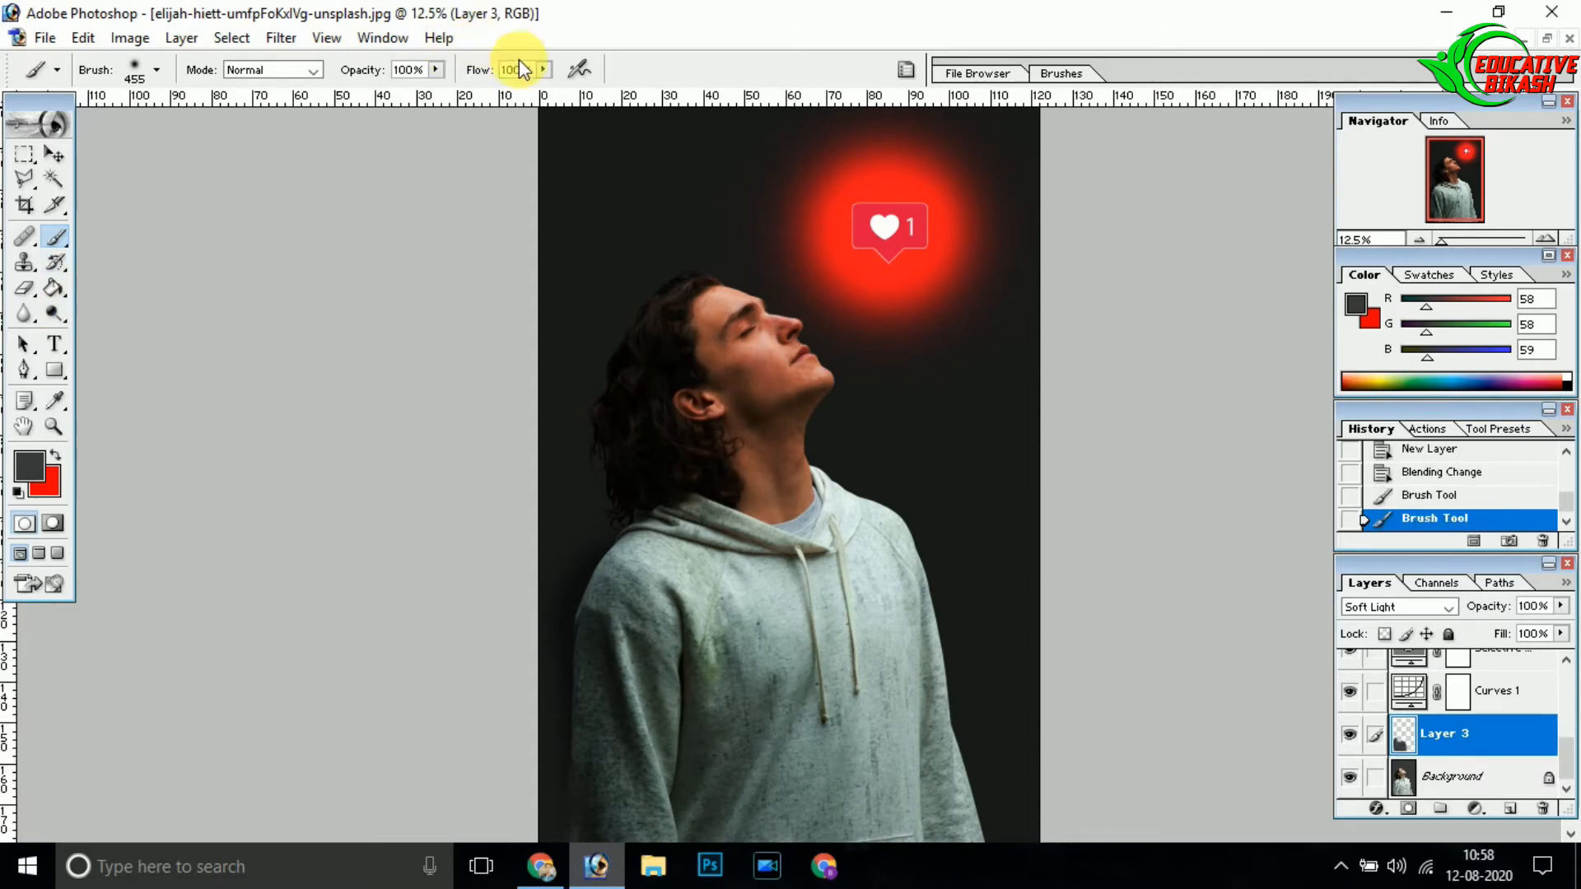
# Set the foreground colour to black (000000) and paint shadows over the man's hoodie, hair, neck and outline on Layer 3.
pyautogui.click(28, 468)
pyautogui.click(75, 499)
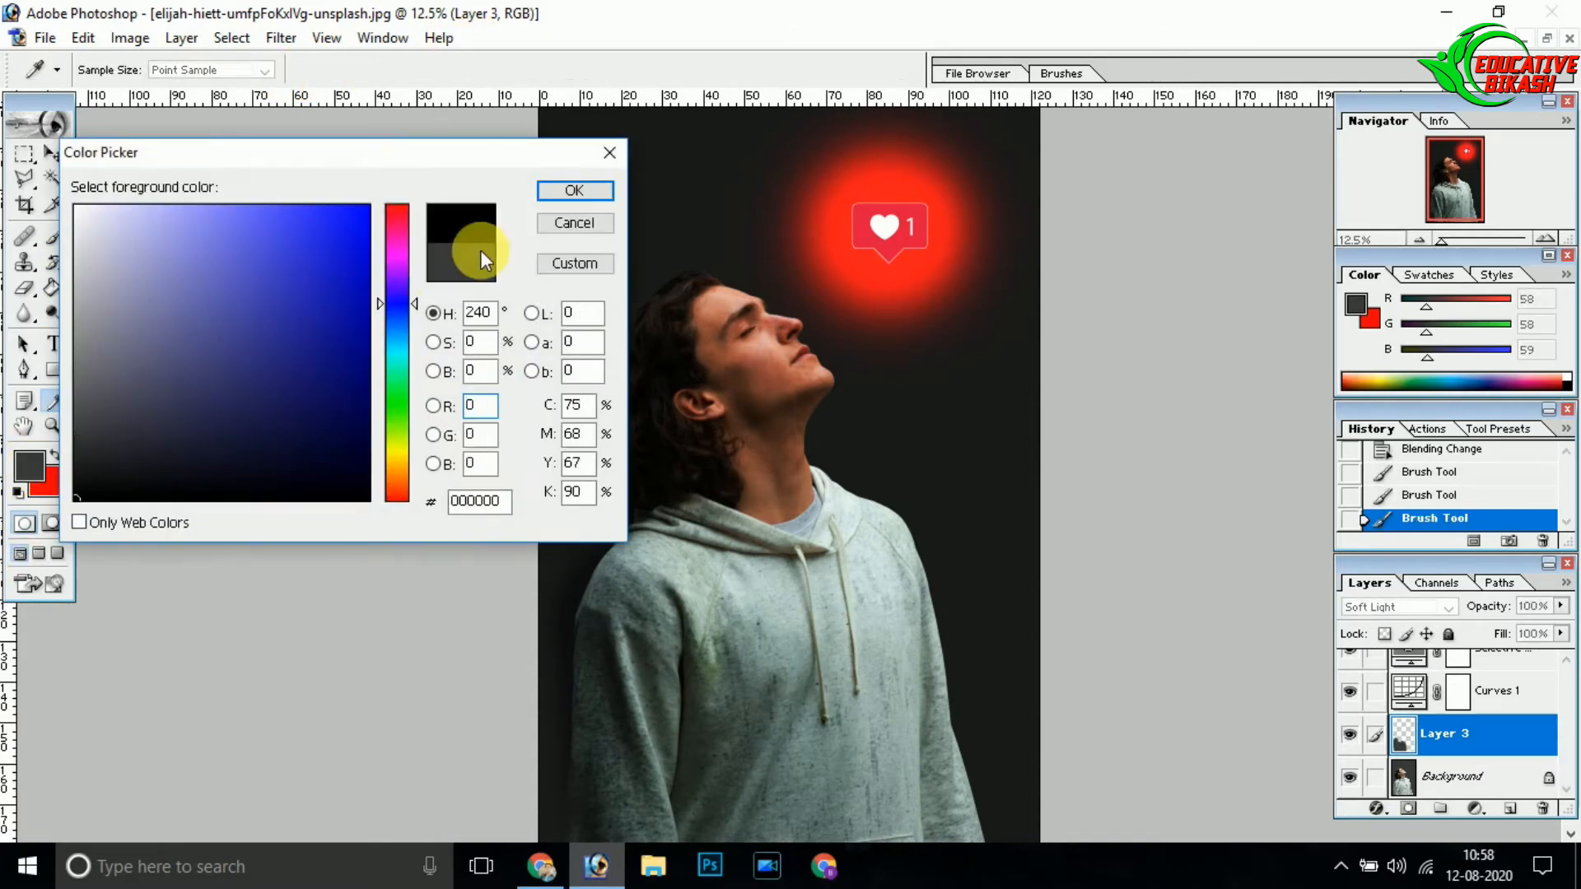
pyautogui.click(577, 192)
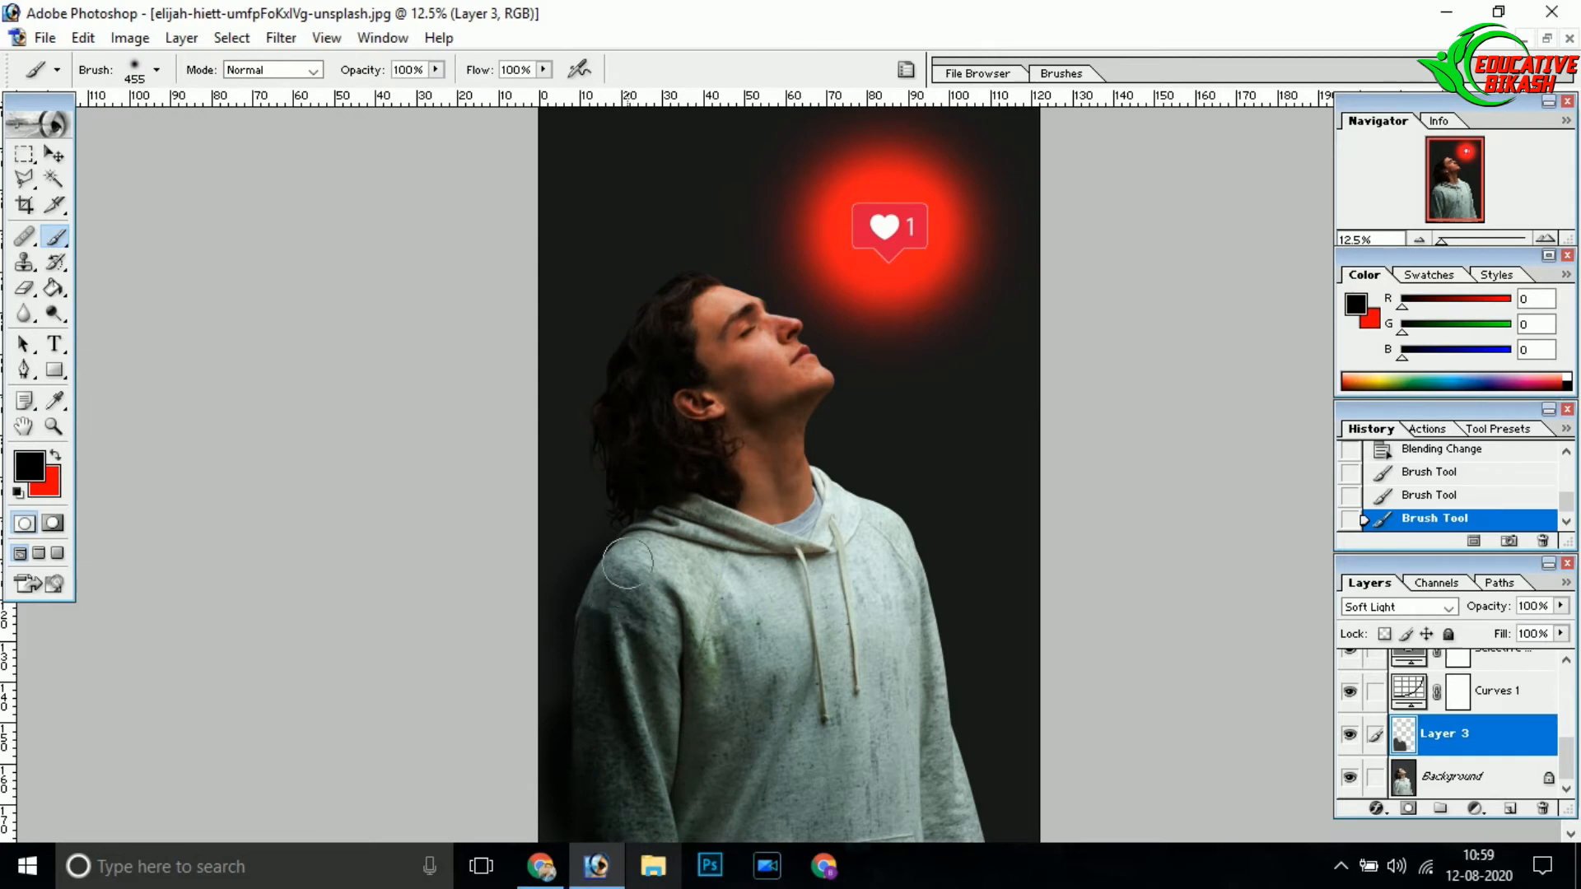
pyautogui.moveTo(655, 569)
pyautogui.mouseDown()
pyautogui.moveTo(703, 570)
pyautogui.moveTo(760, 604)
pyautogui.moveTo(806, 583)
pyautogui.moveTo(855, 654)
pyautogui.moveTo(933, 704)
pyautogui.moveTo(938, 583)
pyautogui.moveTo(867, 598)
pyautogui.moveTo(798, 809)
pyautogui.moveTo(668, 666)
pyautogui.moveTo(717, 517)
pyautogui.moveTo(785, 458)
pyautogui.moveTo(716, 477)
pyautogui.moveTo(676, 513)
pyautogui.moveTo(698, 398)
pyautogui.mouseUp()
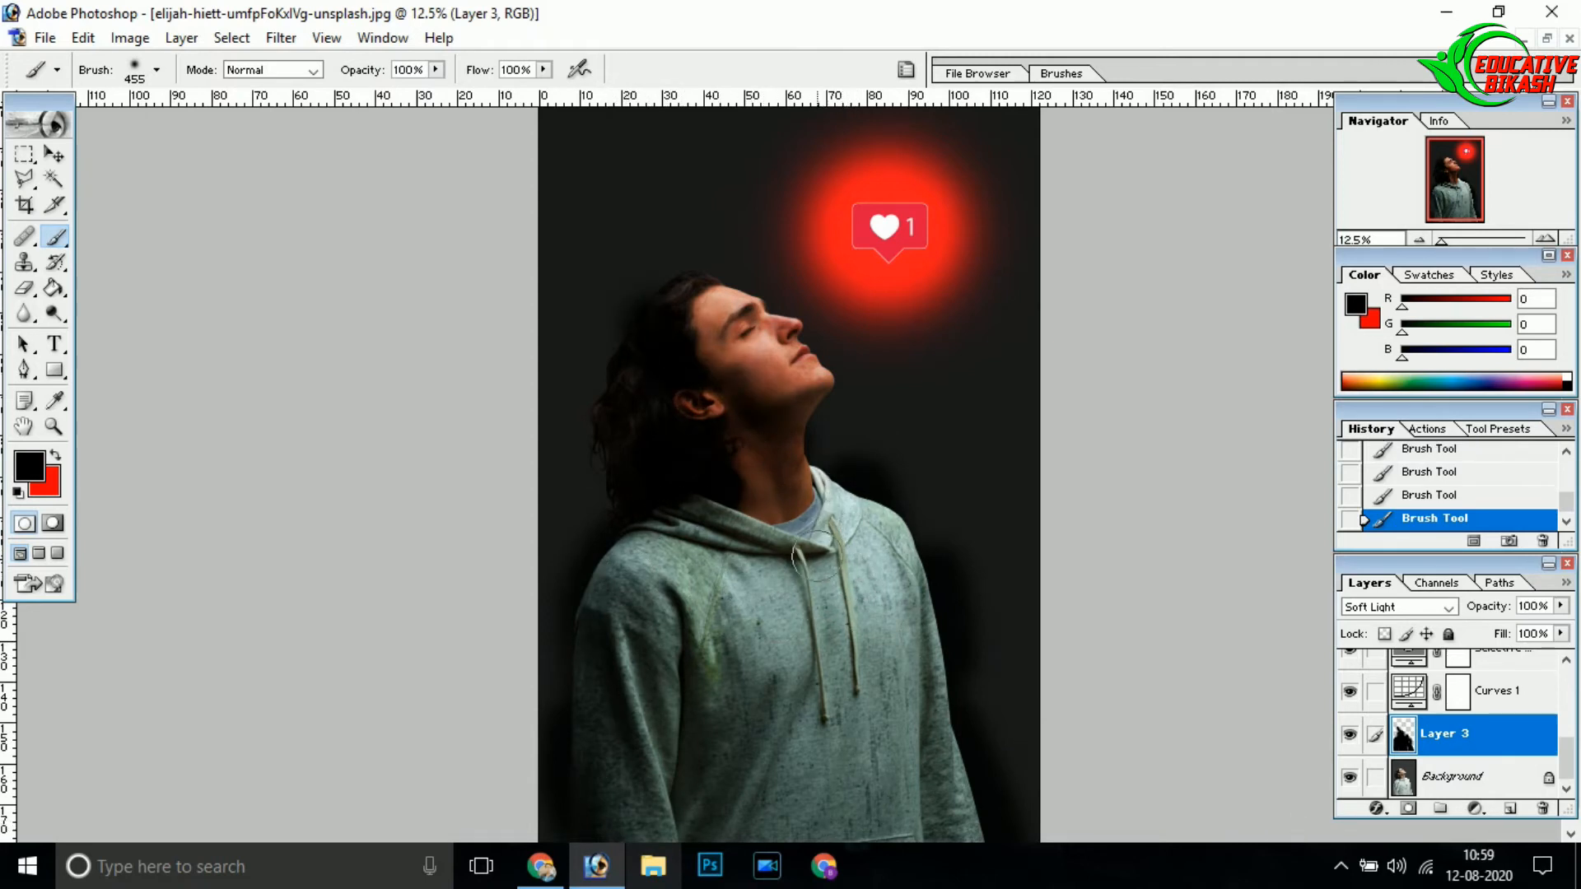
# Add another Soft Light layer above Layer 3 and paint black over the hoodie to deepen its shadows.
pyautogui.click(1511, 809)
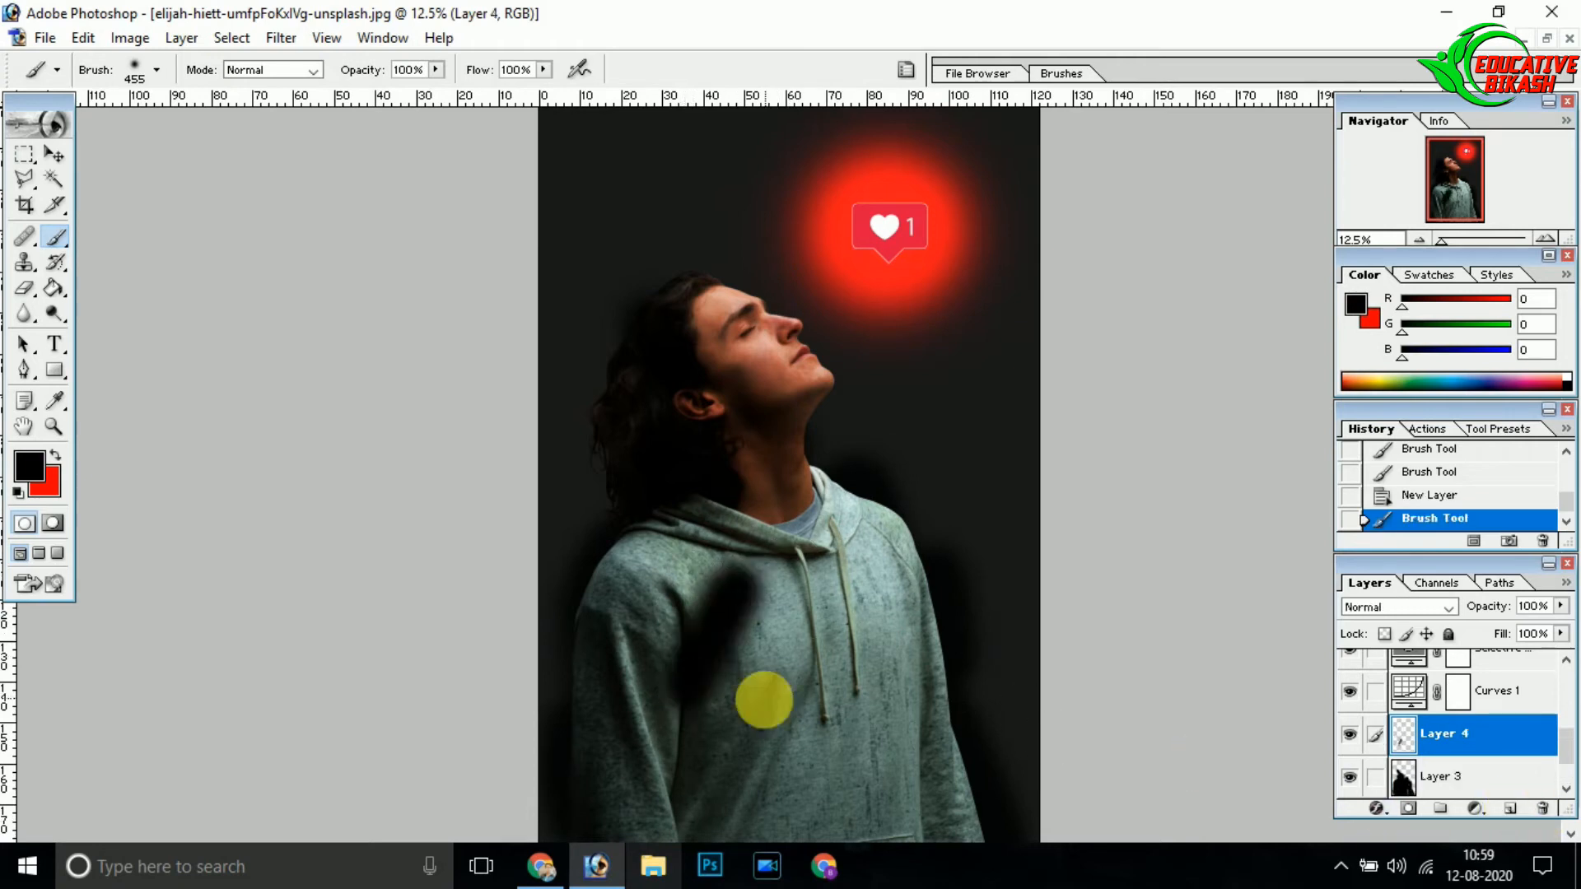
pyautogui.click(1396, 607)
pyautogui.click(1369, 423)
pyautogui.moveTo(700, 544)
pyautogui.mouseDown()
pyautogui.moveTo(640, 635)
pyautogui.moveTo(904, 560)
pyautogui.moveTo(925, 783)
pyautogui.moveTo(681, 744)
pyautogui.moveTo(645, 566)
pyautogui.moveTo(641, 596)
pyautogui.moveTo(803, 556)
pyautogui.mouseUp()
pyautogui.click(639, 560)
pyautogui.moveTo(815, 550); pyautogui.dragTo(882, 505)
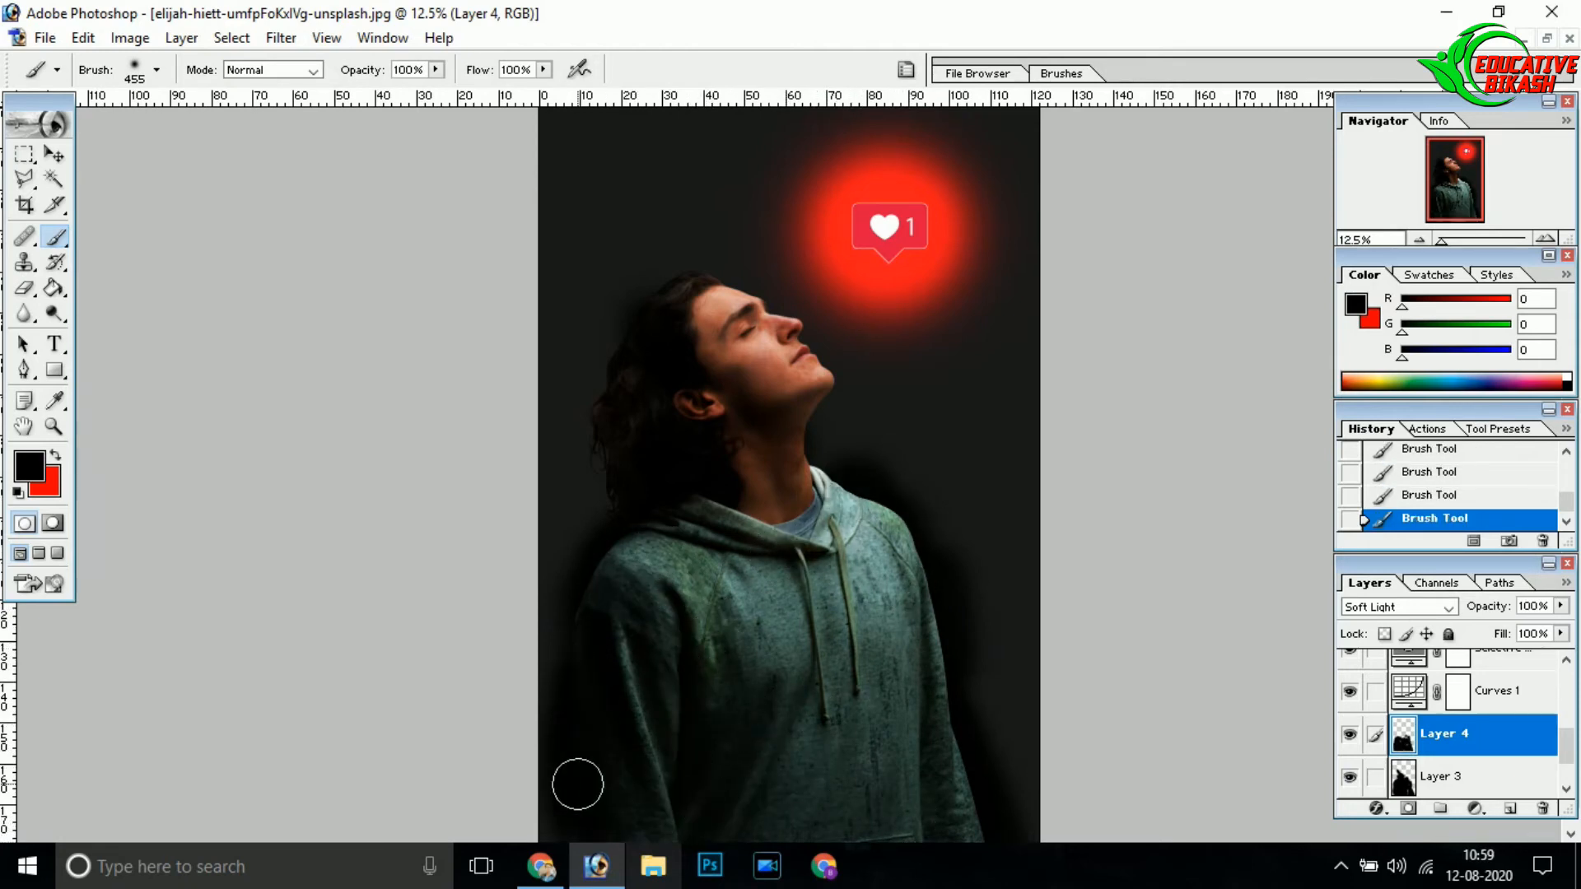
# Add a Hue/Saturation adjustment layer directly above the Background and shift its hue to +57.
pyautogui.scroll(-1, 1553, 778)
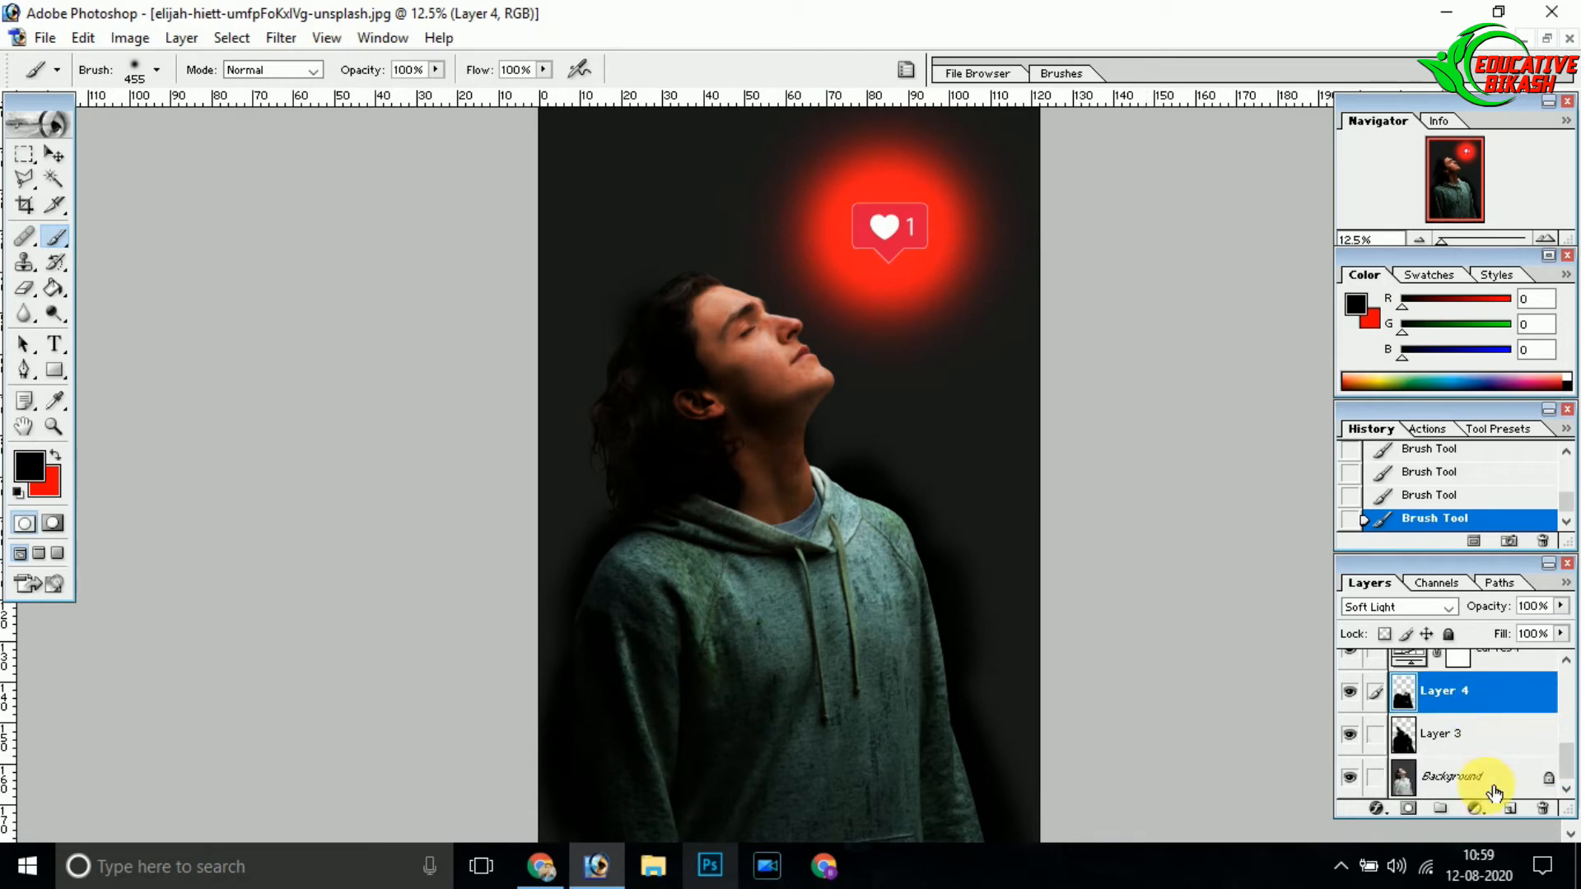
pyautogui.click(1495, 778)
pyautogui.click(1474, 810)
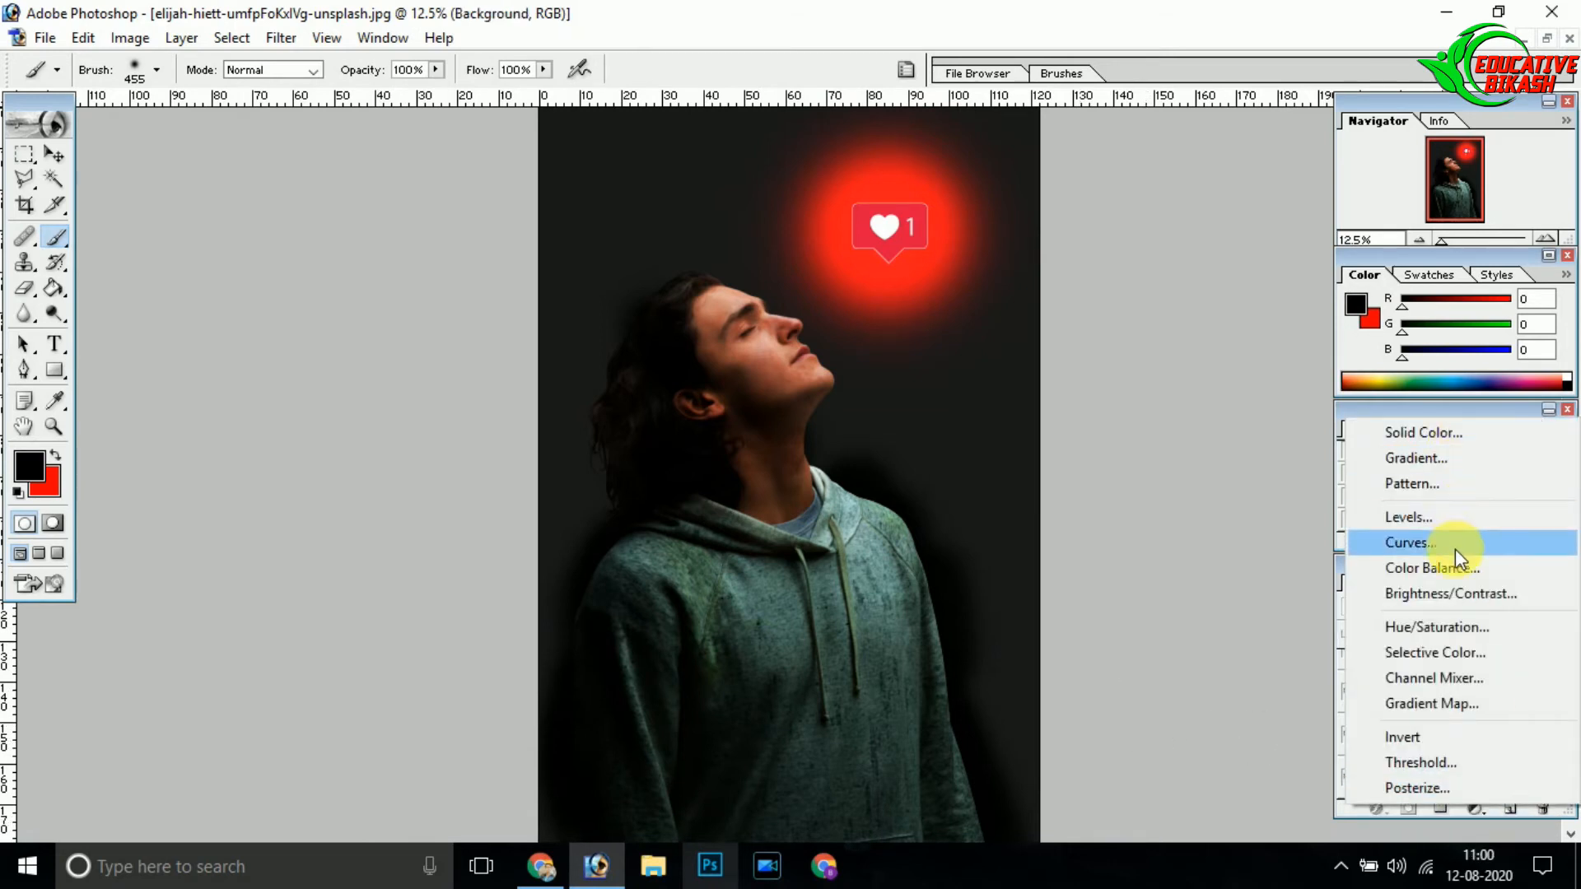
pyautogui.click(1454, 621)
pyautogui.moveTo(352, 293); pyautogui.dragTo(411, 311)
pyautogui.click(586, 863)
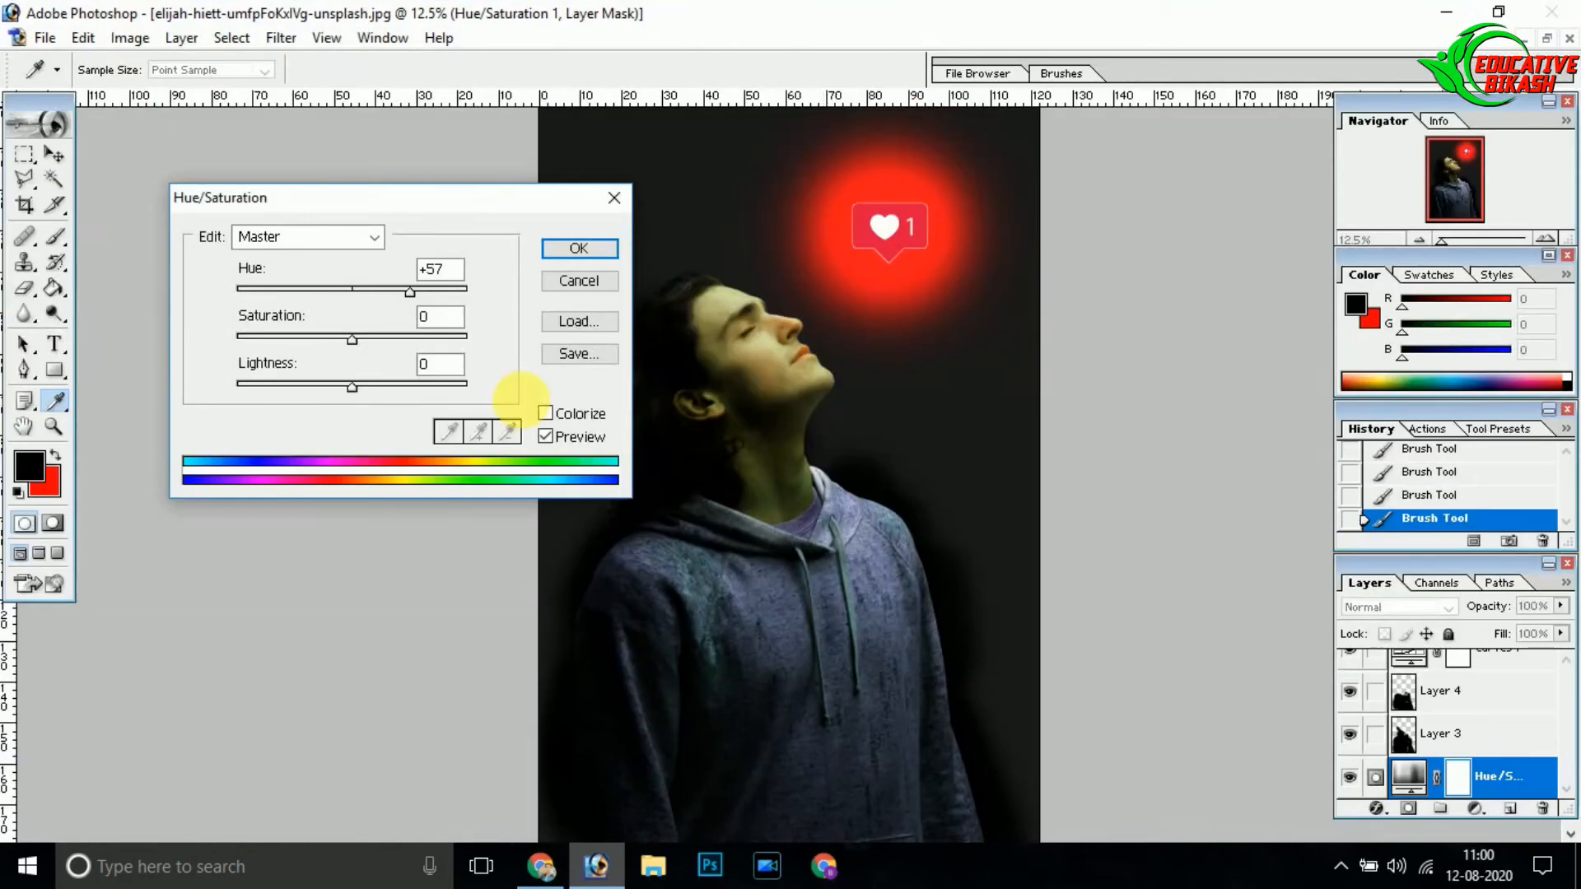
# Tune the Hue/Saturation adjustment to a hue of about +29, saturation +4 and lightness -8, and apply it.
pyautogui.moveTo(412, 288)
pyautogui.mouseDown()
pyautogui.moveTo(425, 283)
pyautogui.moveTo(394, 289)
pyautogui.mouseUp()
pyautogui.moveTo(347, 340)
pyautogui.mouseDown()
pyautogui.moveTo(402, 339)
pyautogui.moveTo(284, 337)
pyautogui.moveTo(356, 339)
pyautogui.mouseUp()
pyautogui.moveTo(350, 394); pyautogui.dragTo(342, 383)
pyautogui.moveTo(395, 290)
pyautogui.mouseDown()
pyautogui.moveTo(507, 294)
pyautogui.moveTo(386, 292)
pyautogui.mouseUp()
pyautogui.press('Return')
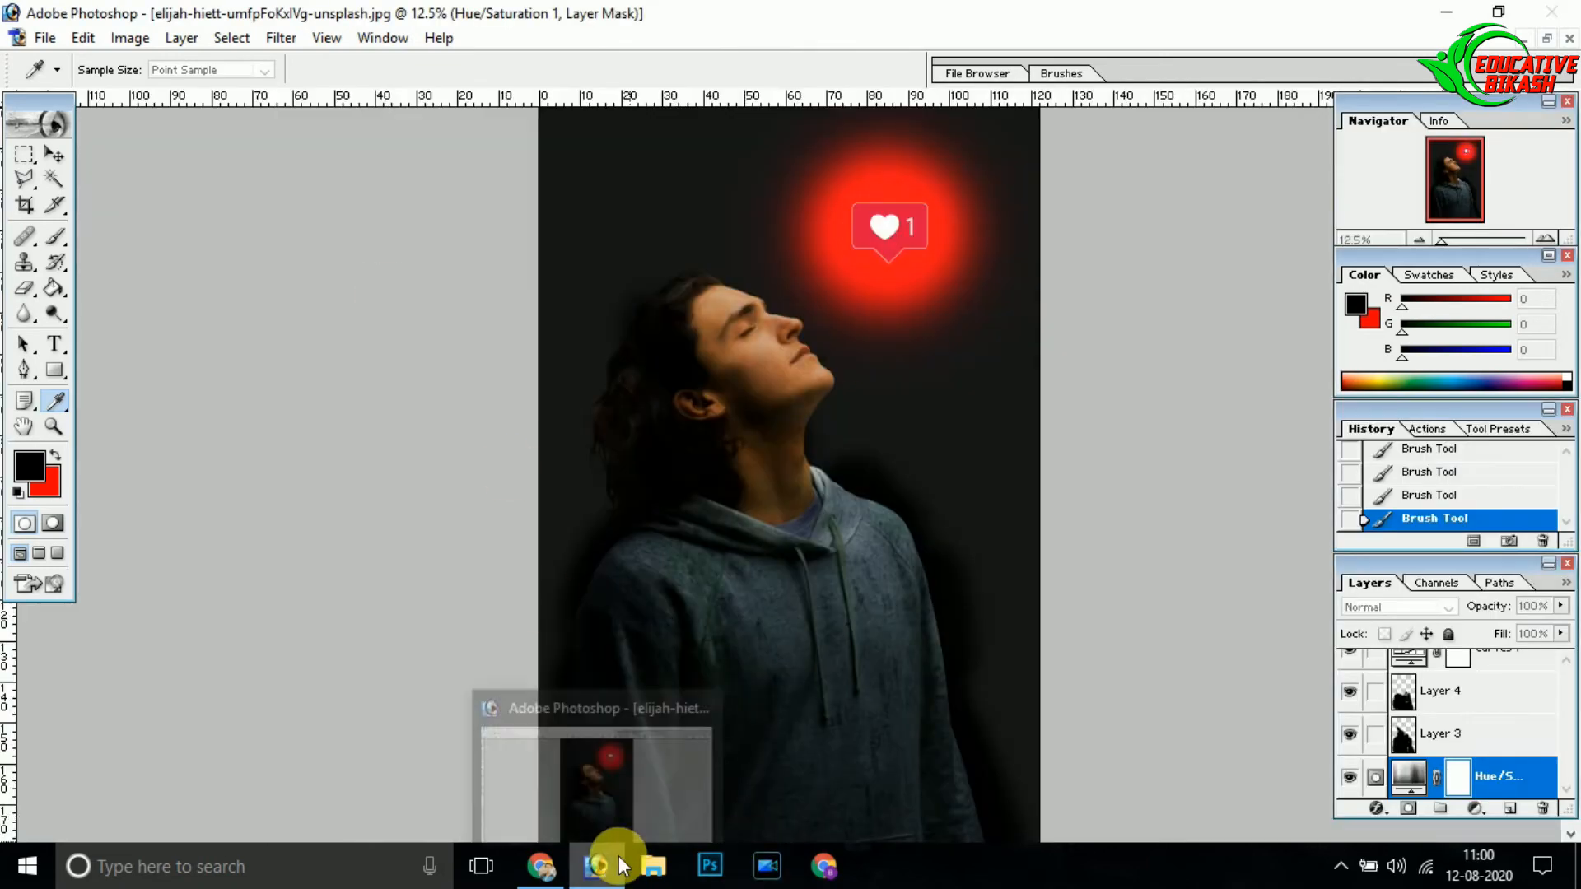
pyautogui.click(865, 2)
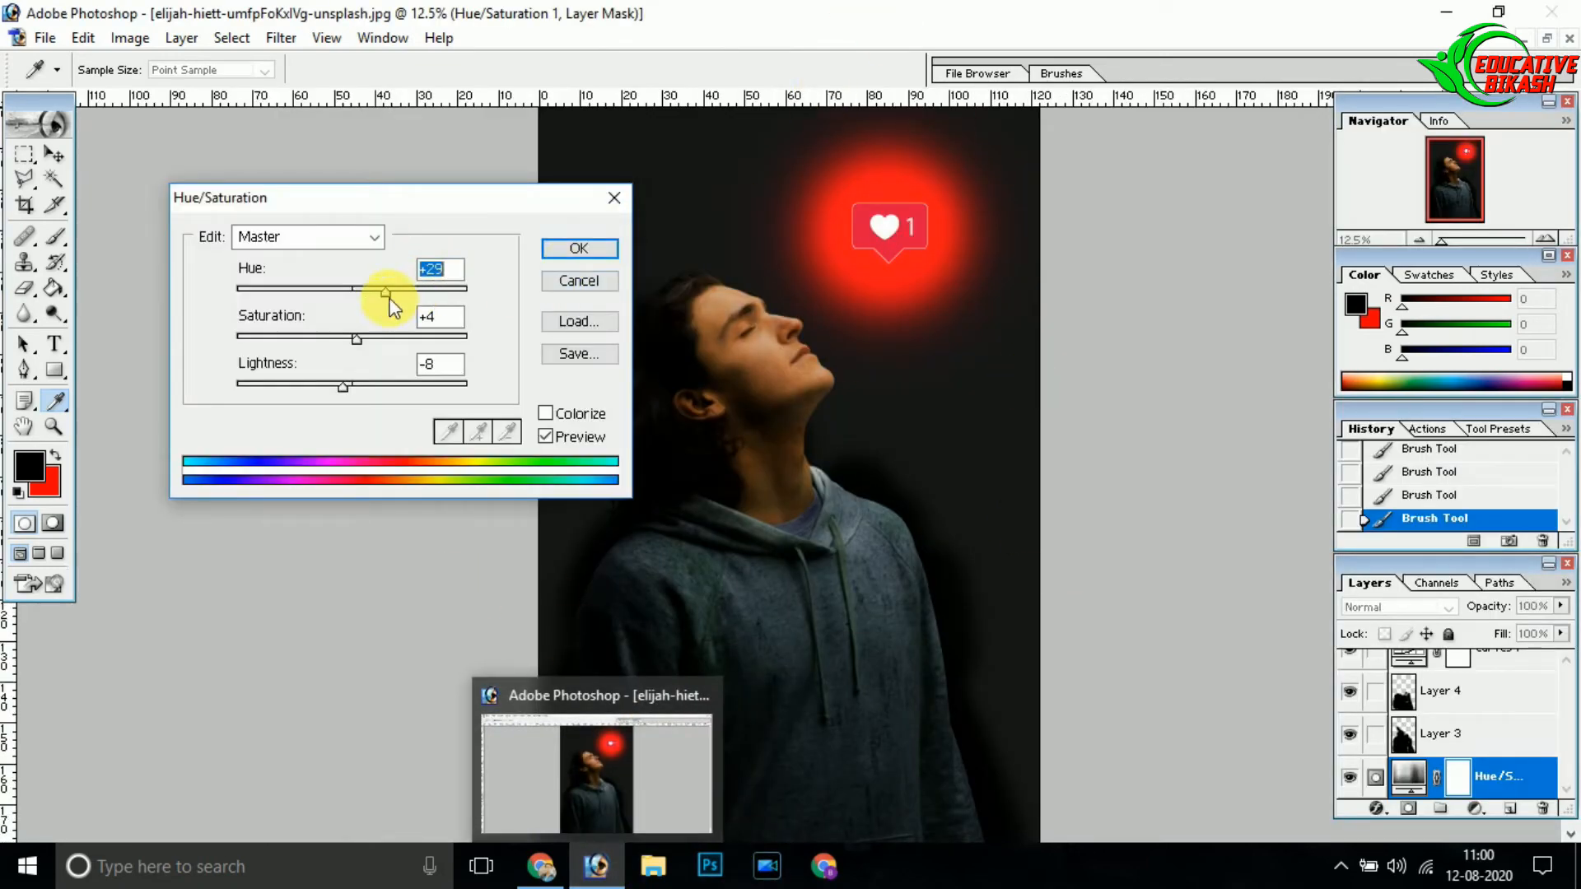
pyautogui.moveTo(395, 293); pyautogui.dragTo(390, 294)
pyautogui.click(577, 250)
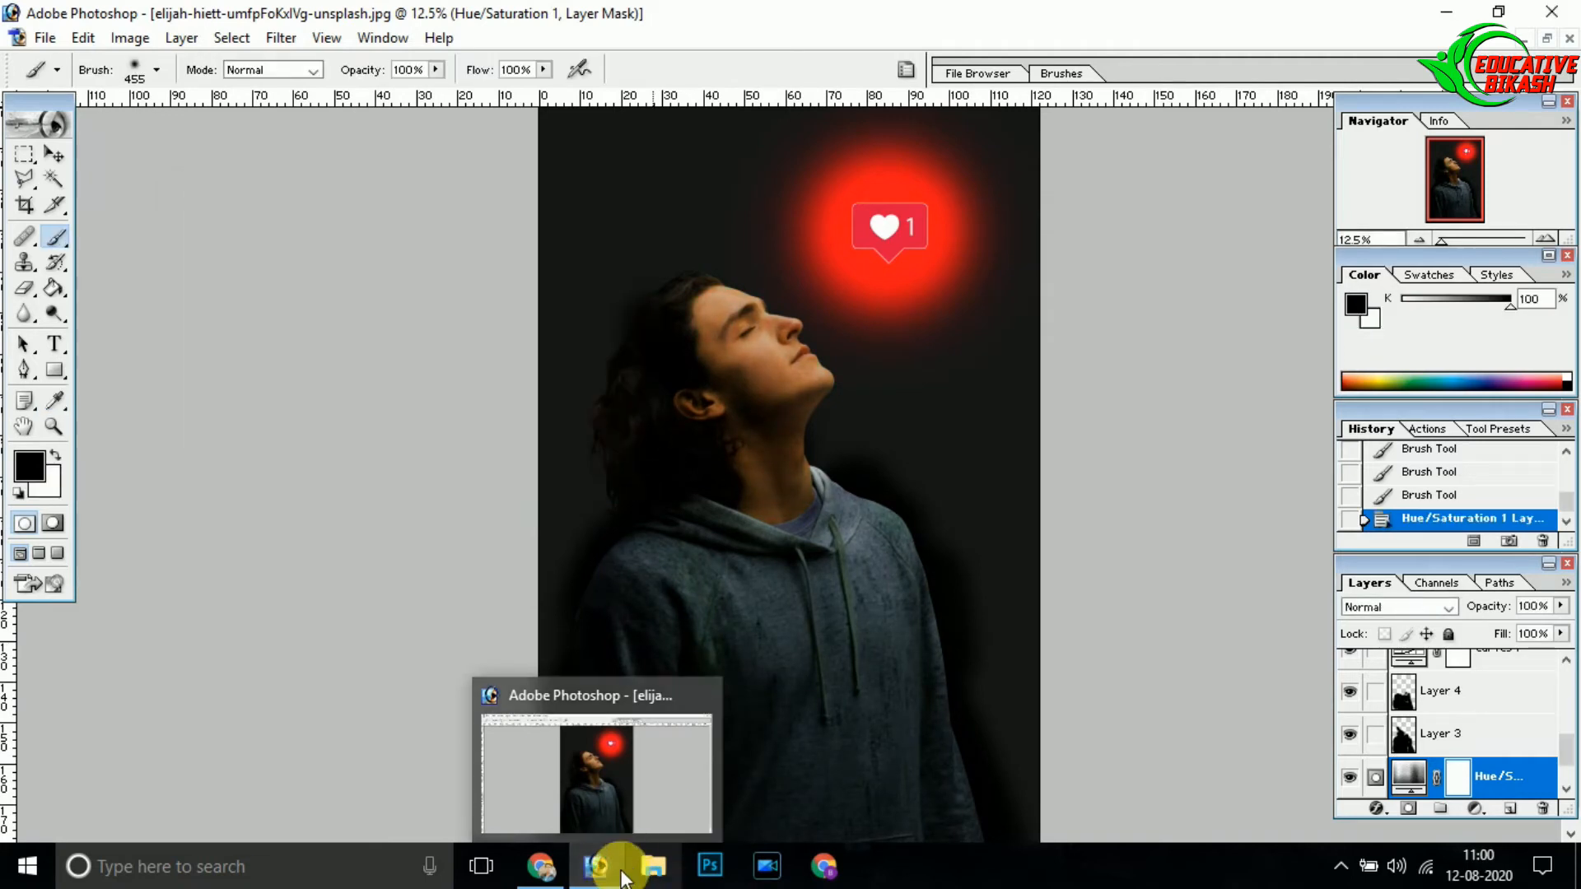
# Add a Soft Light layer above Layer 1 and swap the colours so that red is the foreground.
pyautogui.scroll(5, 1478, 733)
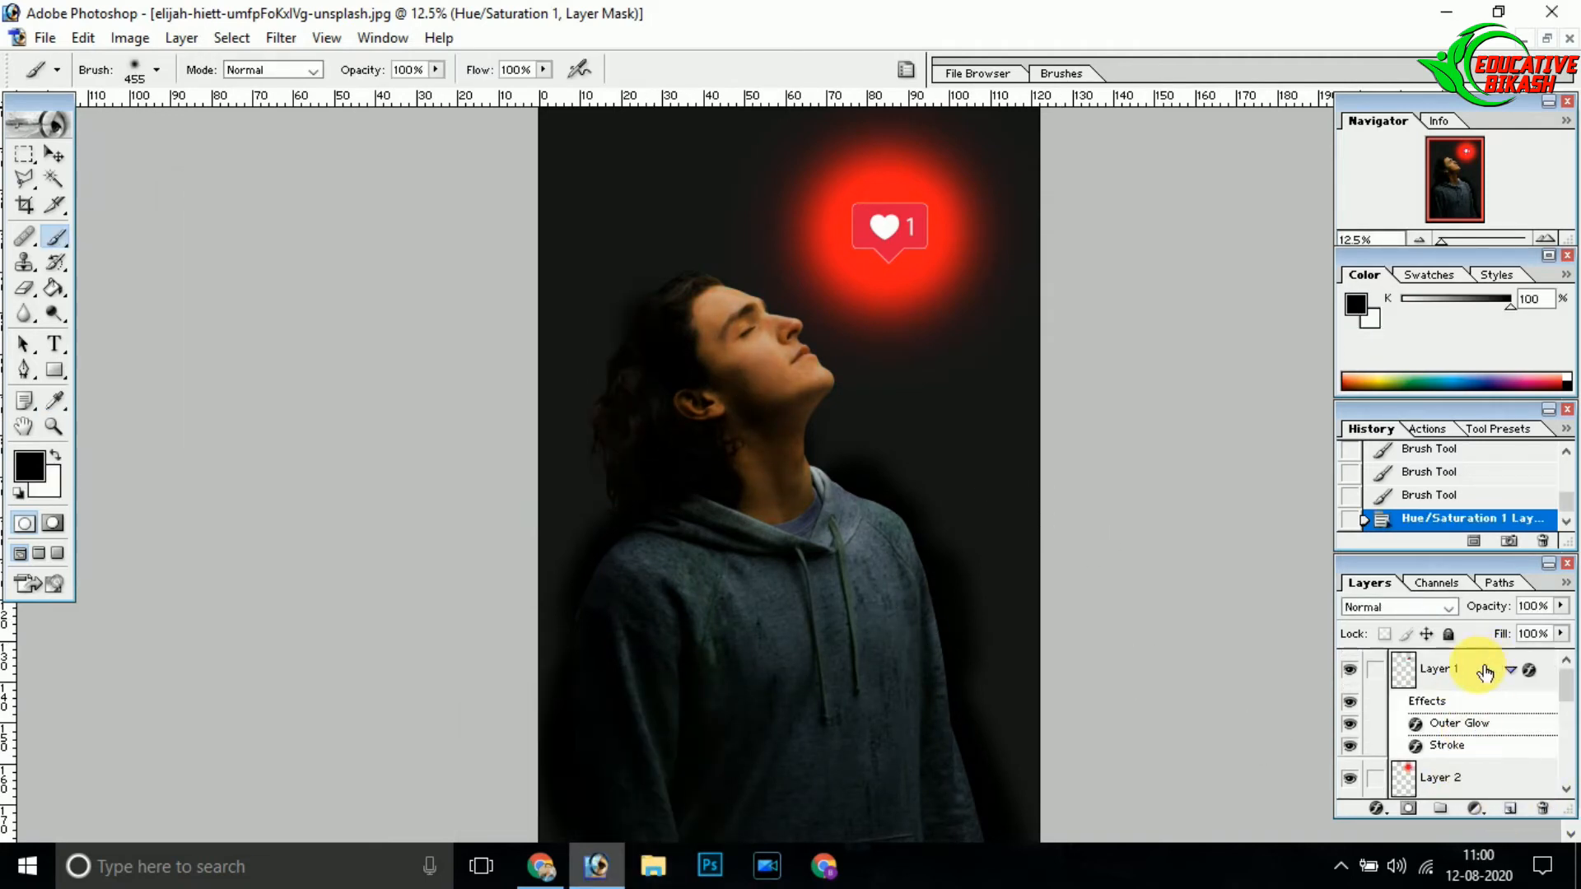
pyautogui.click(1487, 671)
pyautogui.click(1509, 809)
pyautogui.click(53, 451)
pyautogui.click(1443, 620)
pyautogui.click(1392, 420)
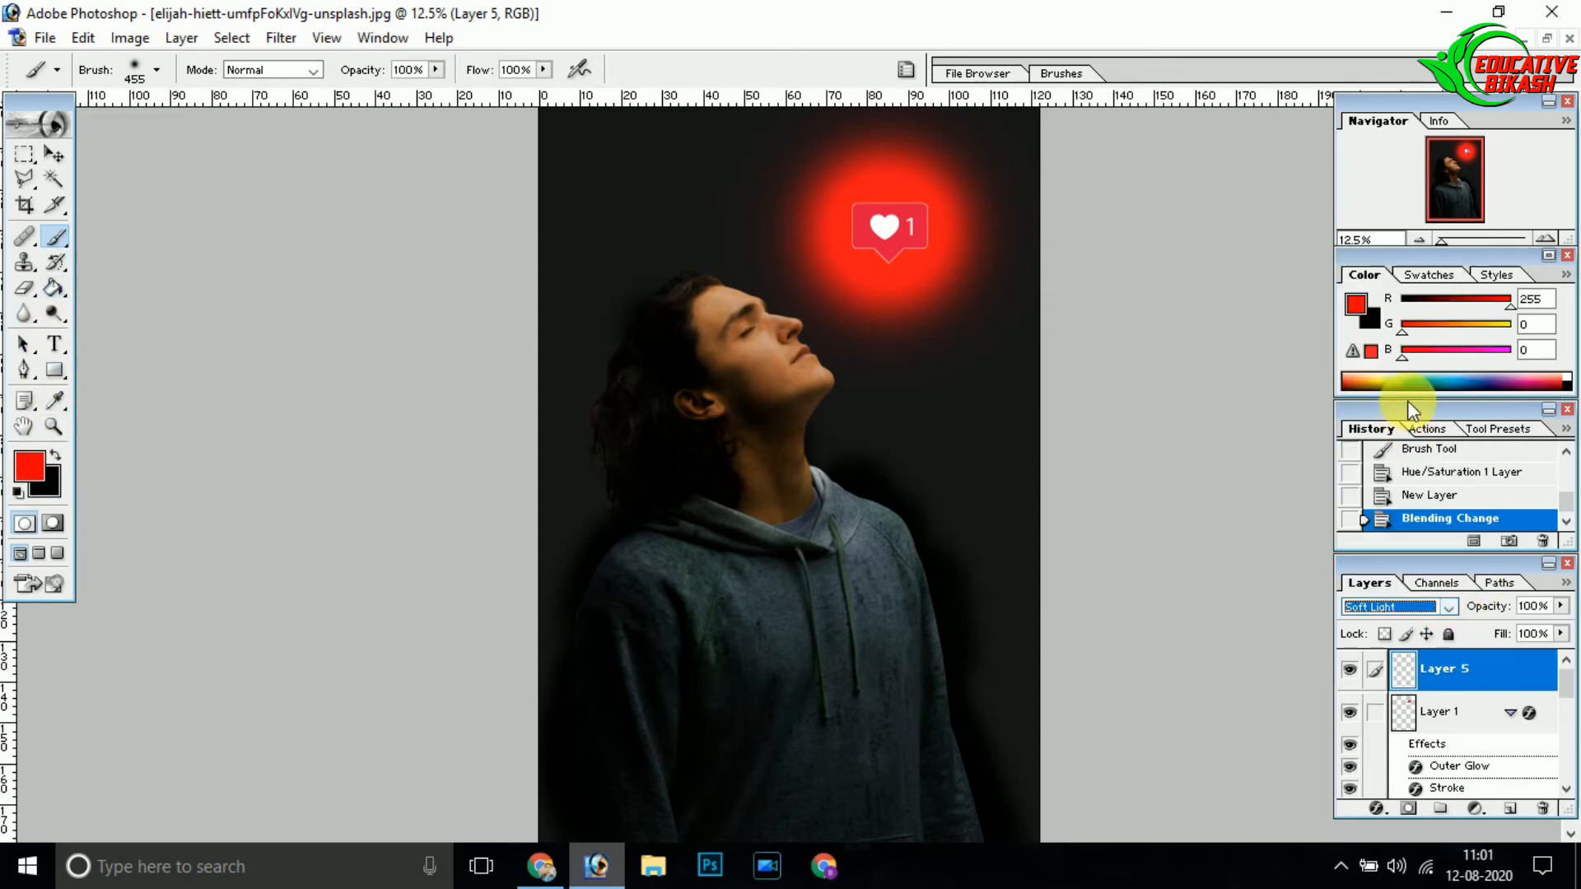
# Replace the new top layer with one directly above the Background, and set its blend mode to Multiply.
pyautogui.keyDown('ctrl'); pyautogui.click(826, 372); pyautogui.keyUp('ctrl')
pyautogui.keyDown('ctrl'); pyautogui.click(822, 370); pyautogui.keyUp('ctrl')
pyautogui.keyDown('ctrl'); pyautogui.click(798, 403); pyautogui.keyUp('ctrl')
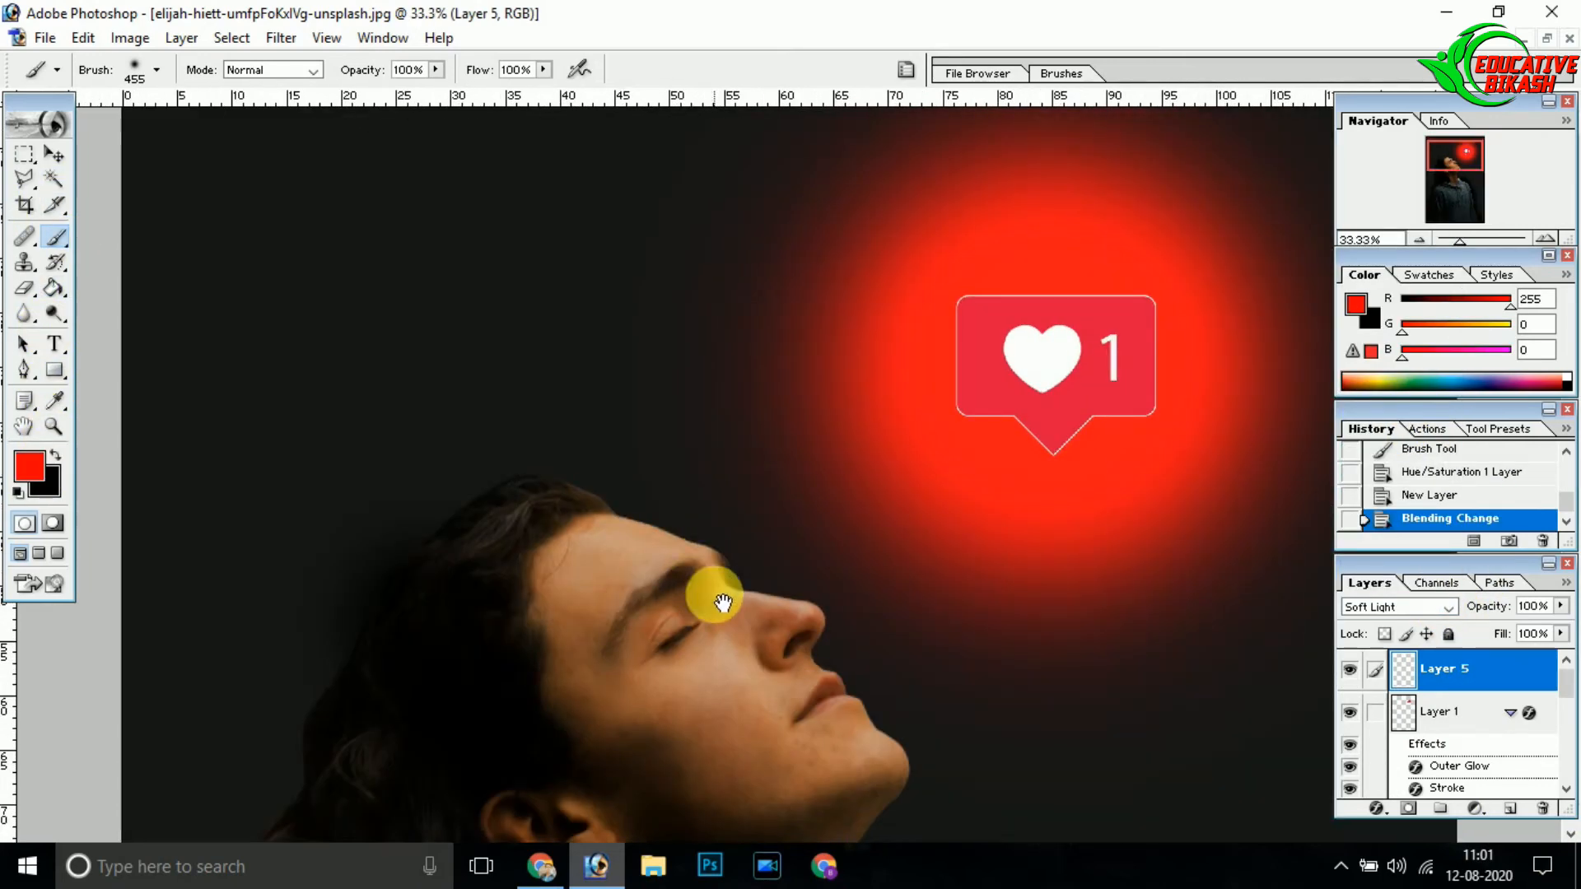
pyautogui.moveTo(707, 580); pyautogui.dragTo(691, 352)
pyautogui.rightClick(691, 353)
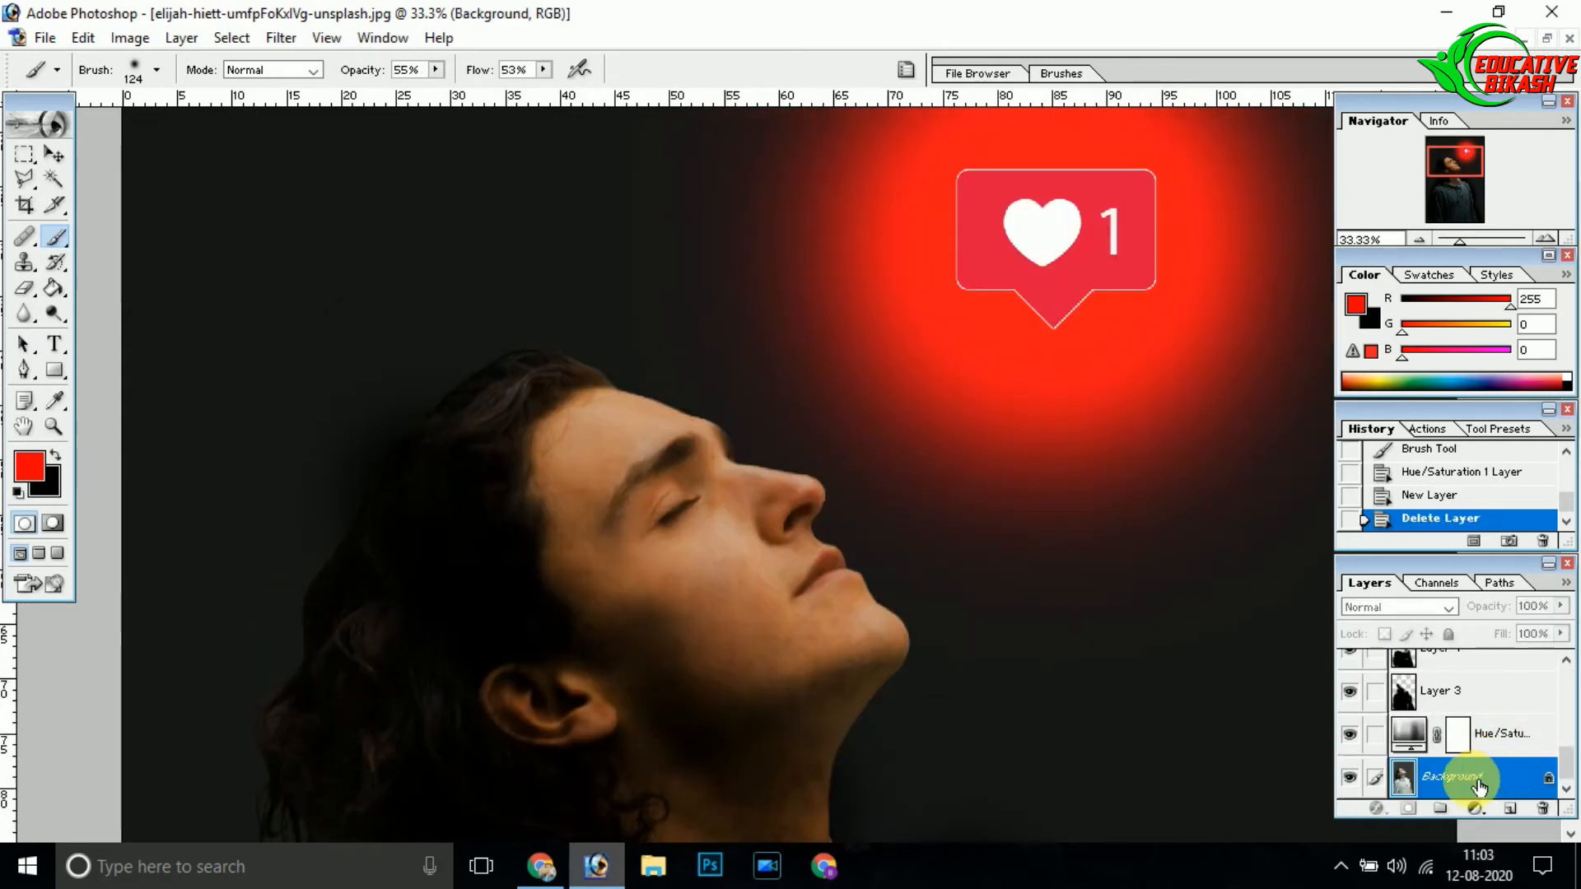
pyautogui.click(1512, 810)
pyautogui.moveTo(590, 434)
pyautogui.mouseDown()
pyautogui.moveTo(788, 505)
pyautogui.moveTo(751, 474)
pyautogui.moveTo(790, 521)
pyautogui.mouseUp()
pyautogui.hotkey('ctrl', 'z')
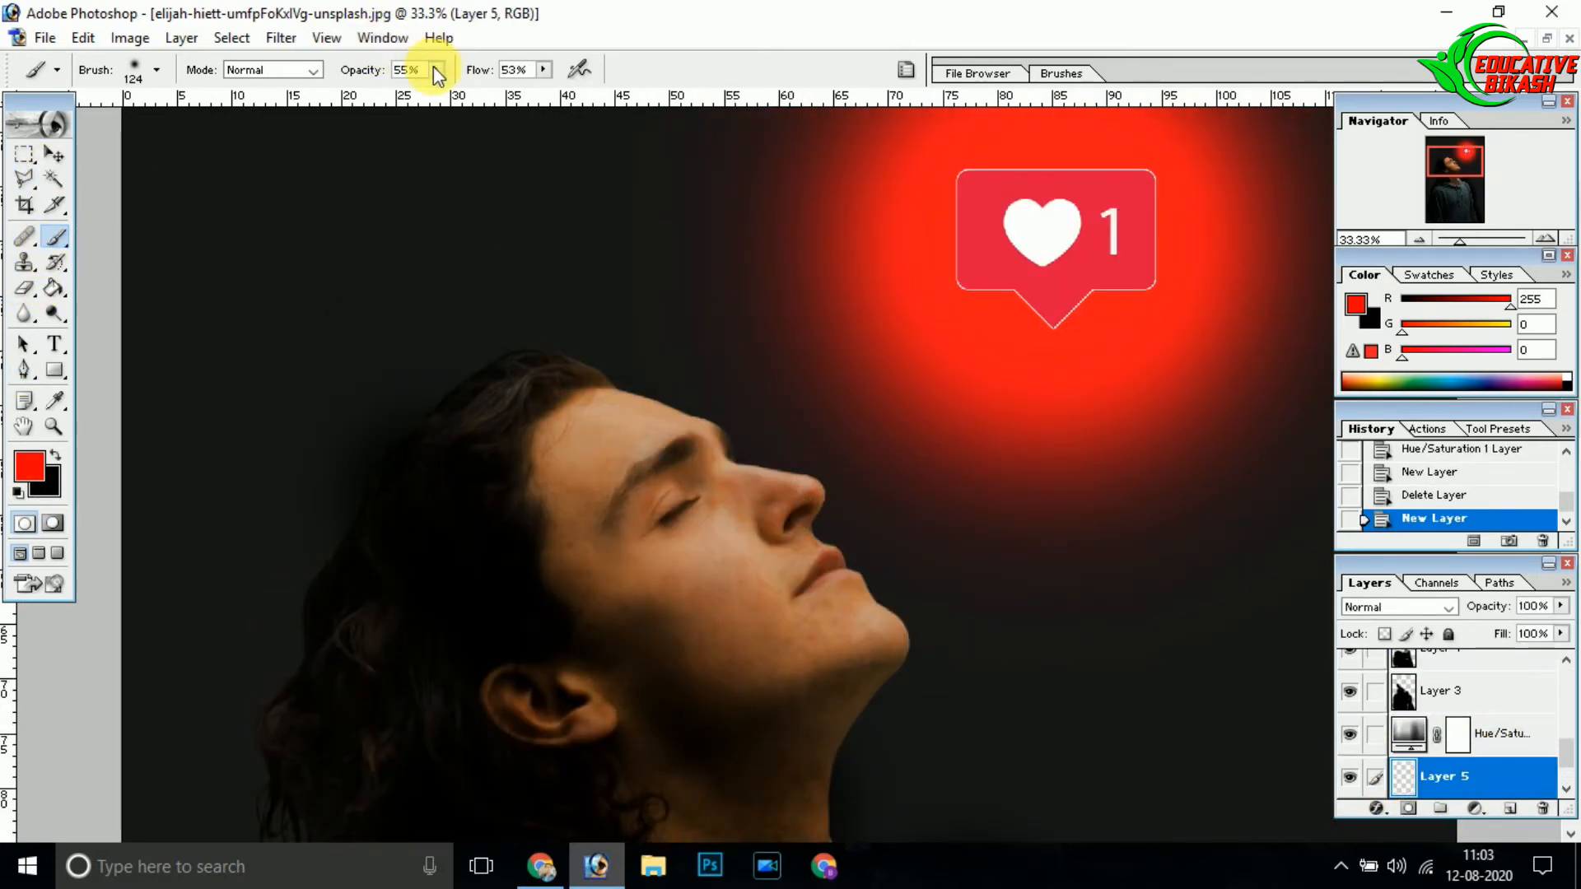
pyautogui.click(1448, 607)
pyautogui.click(1383, 396)
# Try Soft Light blending on Layer 5 with a red test stroke across the man's face.
pyautogui.click(1448, 607)
pyautogui.click(1387, 431)
pyautogui.moveTo(717, 470)
pyautogui.mouseDown()
pyautogui.moveTo(720, 527)
pyautogui.moveTo(560, 451)
pyautogui.moveTo(620, 456)
pyautogui.moveTo(735, 550)
pyautogui.mouseUp()
pyautogui.hotkey('ctrl', 'z')
pyautogui.click(25, 472)
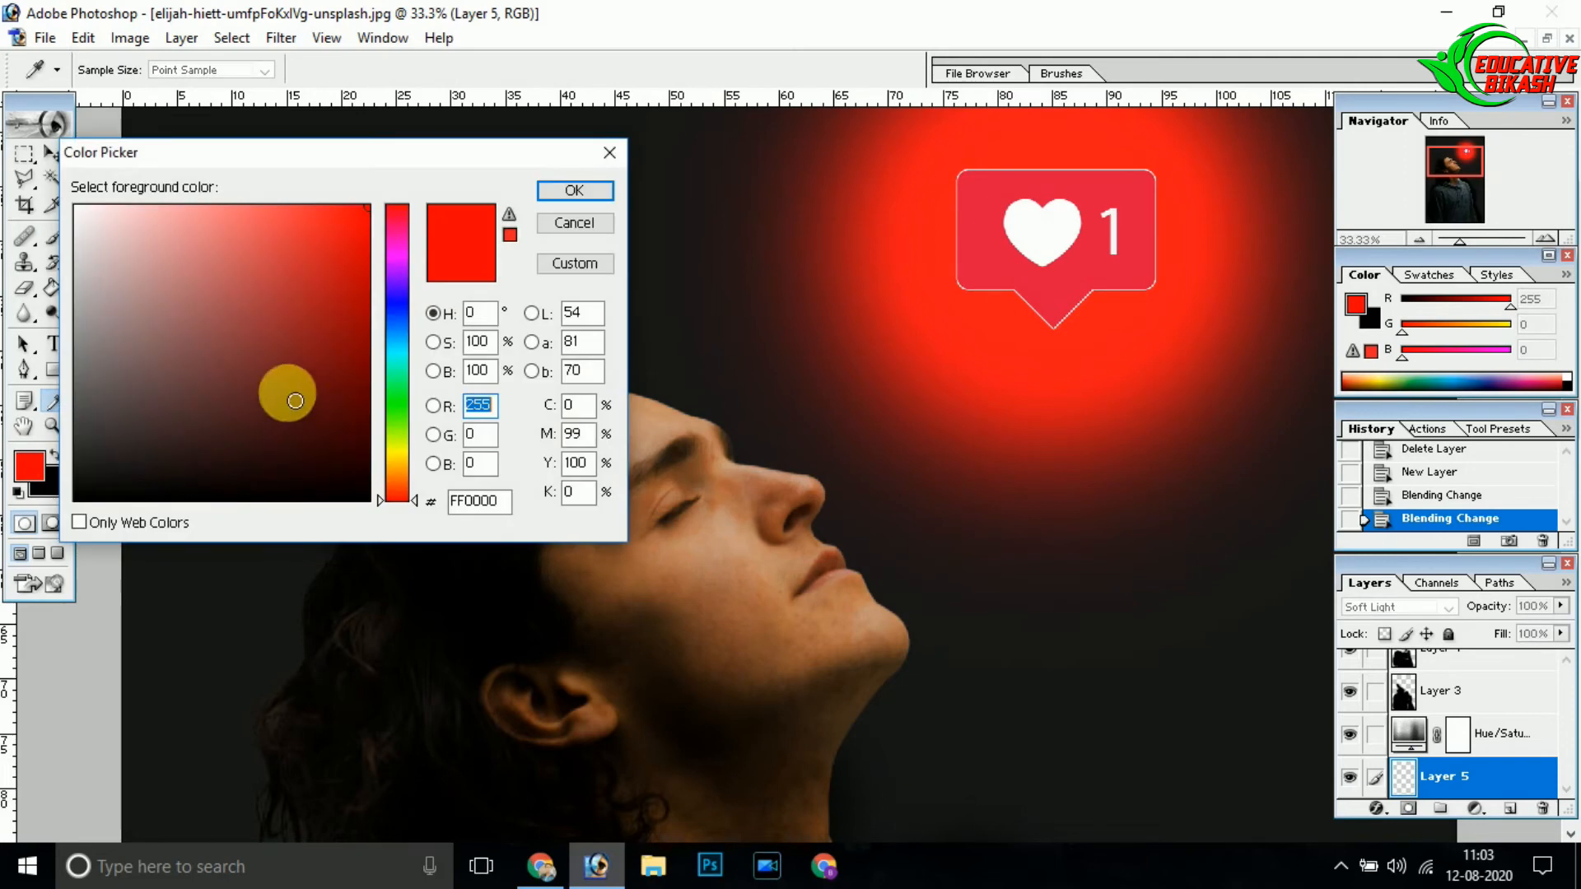
pyautogui.click(574, 191)
# Paint red light over the man's face and neck on Layer 5 in Multiply mode, using a 182 px brush at 29% opacity and 51% flow.
pyautogui.moveTo(1493, 780); pyautogui.dragTo(1495, 713)
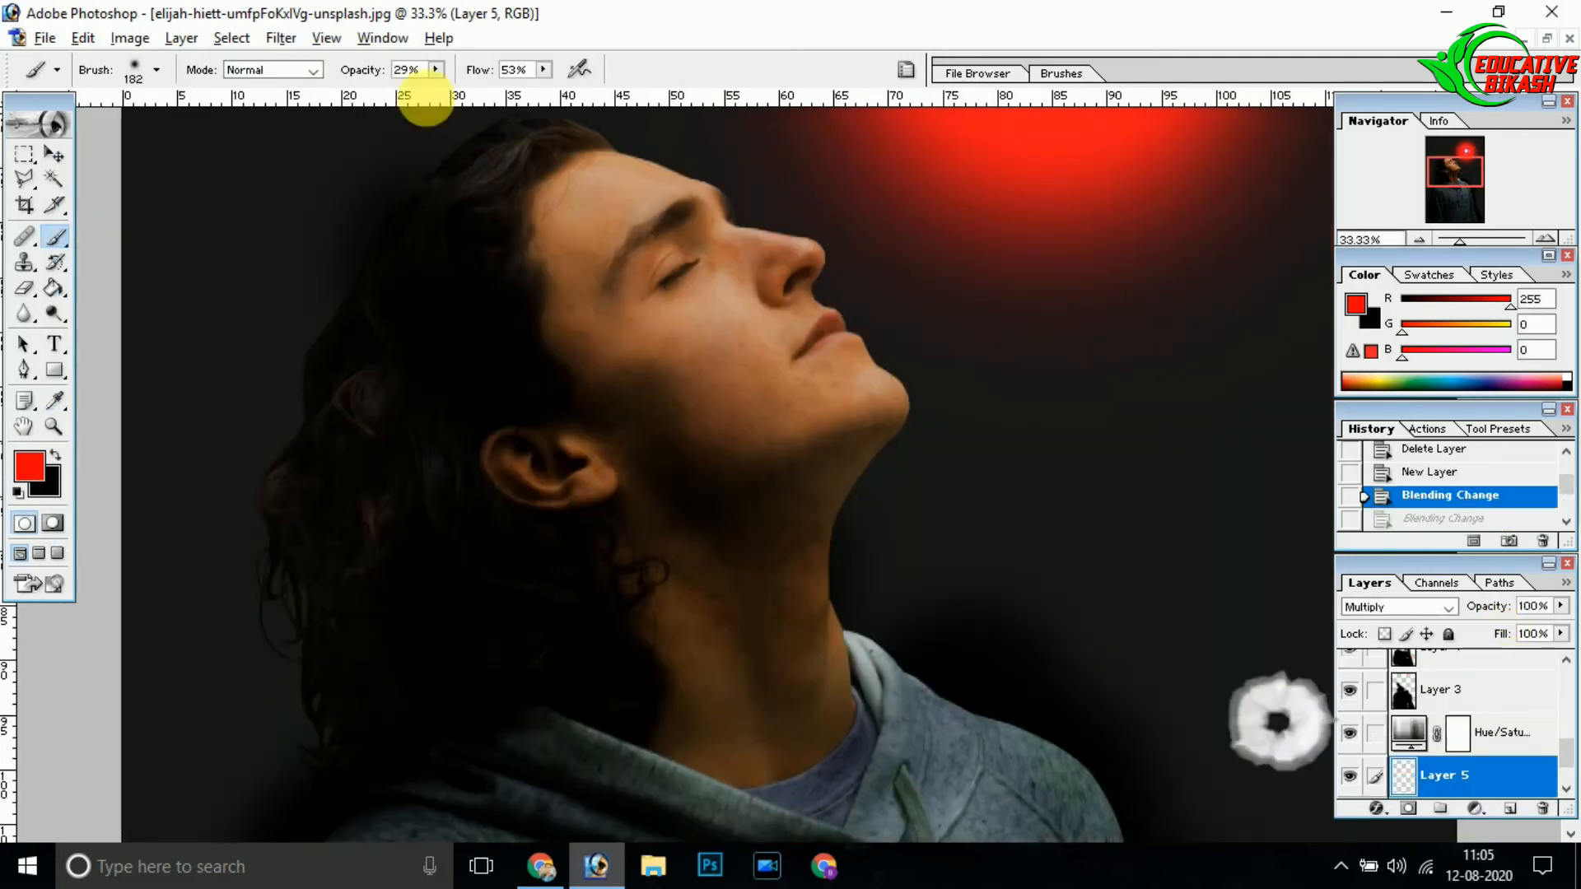
pyautogui.click(543, 69)
pyautogui.moveTo(490, 92)
pyautogui.mouseDown()
pyautogui.moveTo(546, 92)
pyautogui.moveTo(489, 93)
pyautogui.mouseUp()
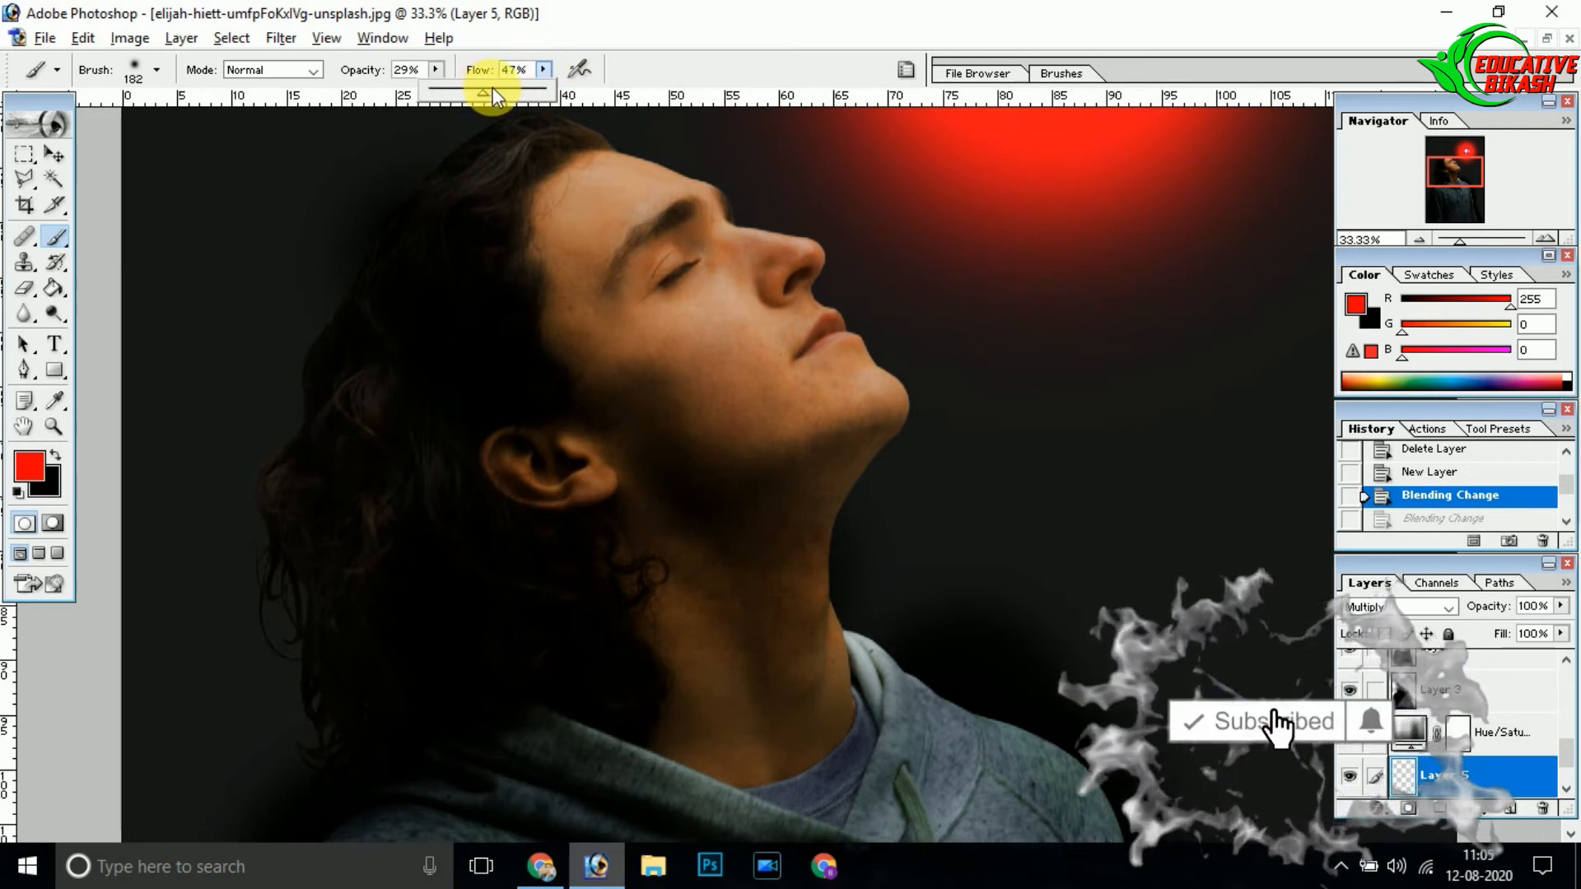
pyautogui.moveTo(628, 252)
pyautogui.mouseDown()
pyautogui.moveTo(565, 247)
pyautogui.moveTo(688, 354)
pyautogui.moveTo(663, 247)
pyautogui.moveTo(764, 311)
pyautogui.moveTo(798, 526)
pyautogui.moveTo(896, 406)
pyautogui.moveTo(780, 755)
pyautogui.moveTo(601, 330)
pyautogui.mouseUp()
pyautogui.moveTo(811, 561)
pyautogui.mouseDown()
pyautogui.moveTo(804, 467)
pyautogui.moveTo(741, 325)
pyautogui.mouseUp()
# Enlarge the brush to 965 px and paint red over the whole hoodie on Layer 5.
pyautogui.keyDown('alt'); pyautogui.click(741, 326); pyautogui.keyUp('alt')
pyautogui.keyDown('alt'); pyautogui.click(741, 330); pyautogui.keyUp('alt')
pyautogui.keyDown('alt'); pyautogui.click(841, 548); pyautogui.keyUp('alt')
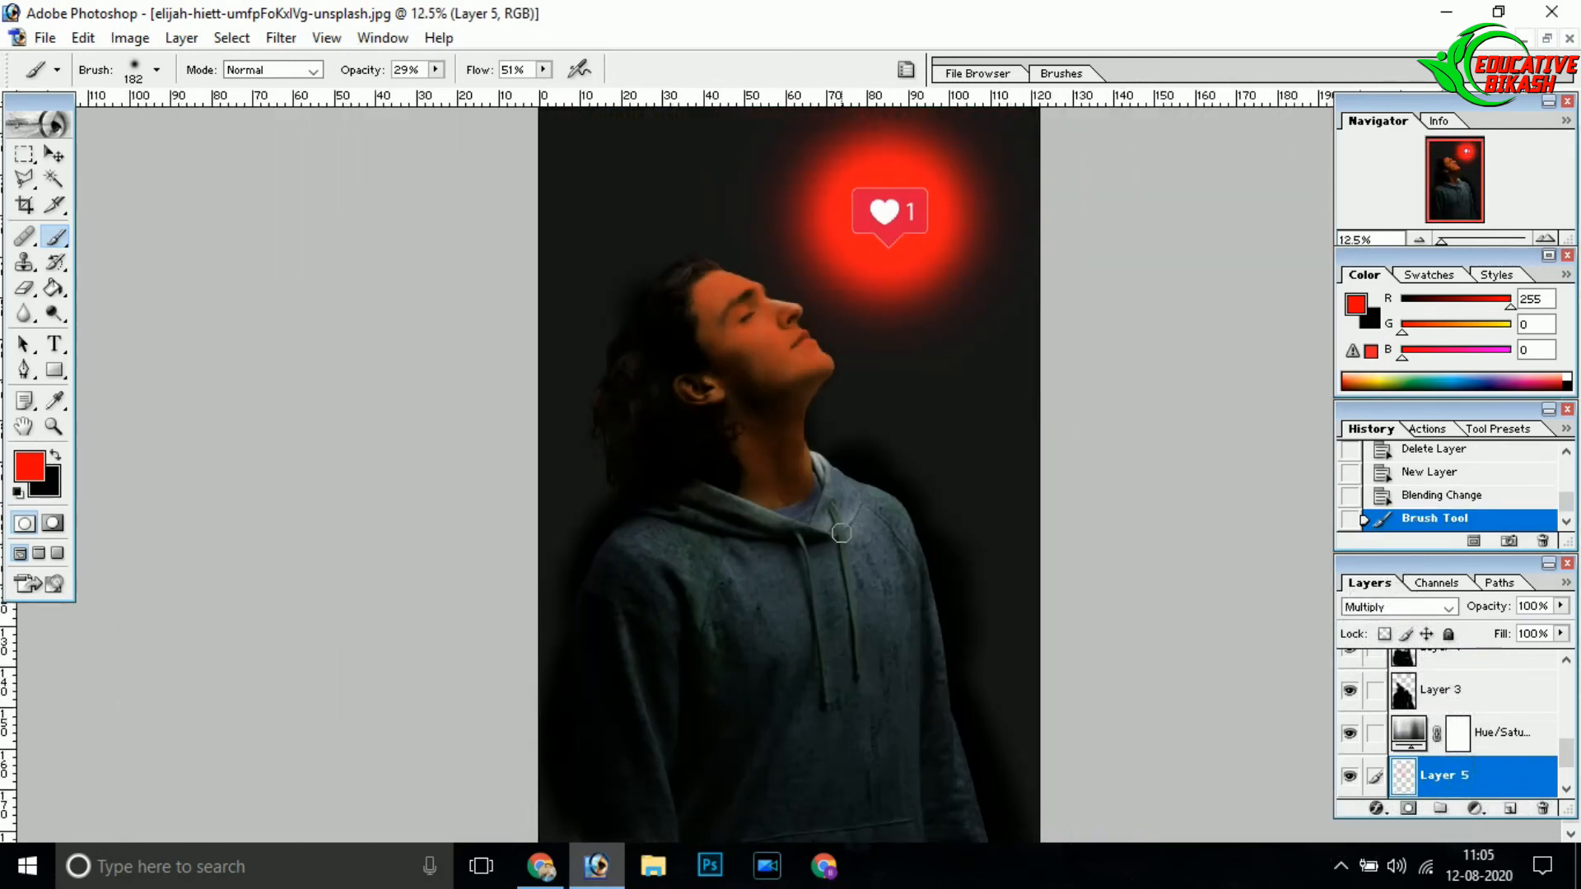
pyautogui.rightClick(865, 444)
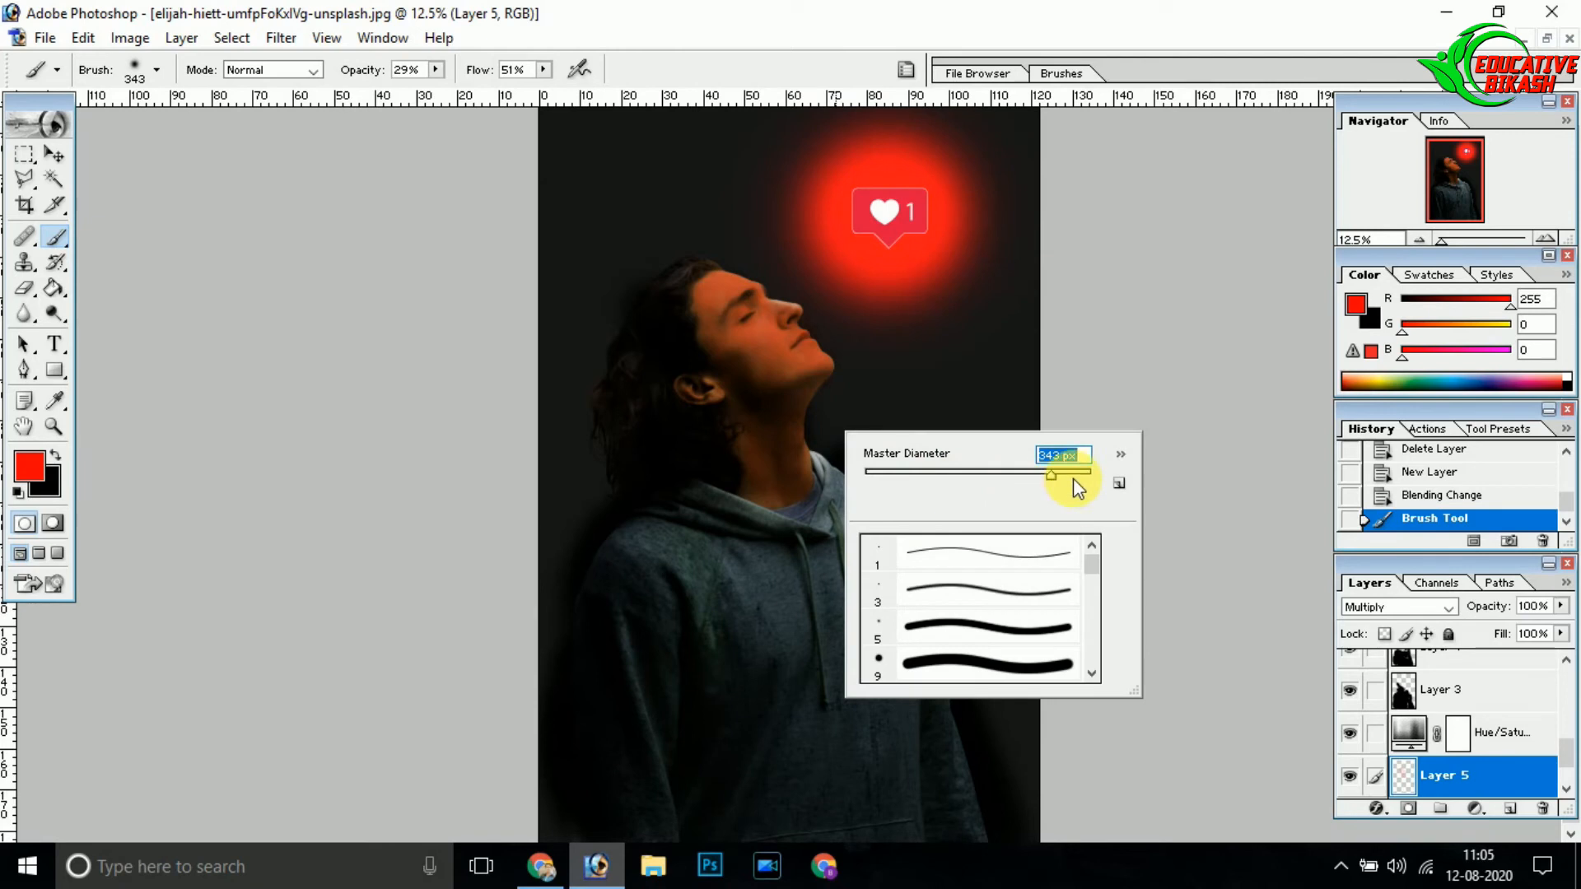
pyautogui.moveTo(1070, 484); pyautogui.dragTo(1072, 484)
pyautogui.click(912, 759)
pyautogui.moveTo(906, 741); pyautogui.dragTo(886, 563)
pyautogui.moveTo(787, 572); pyautogui.dragTo(728, 514)
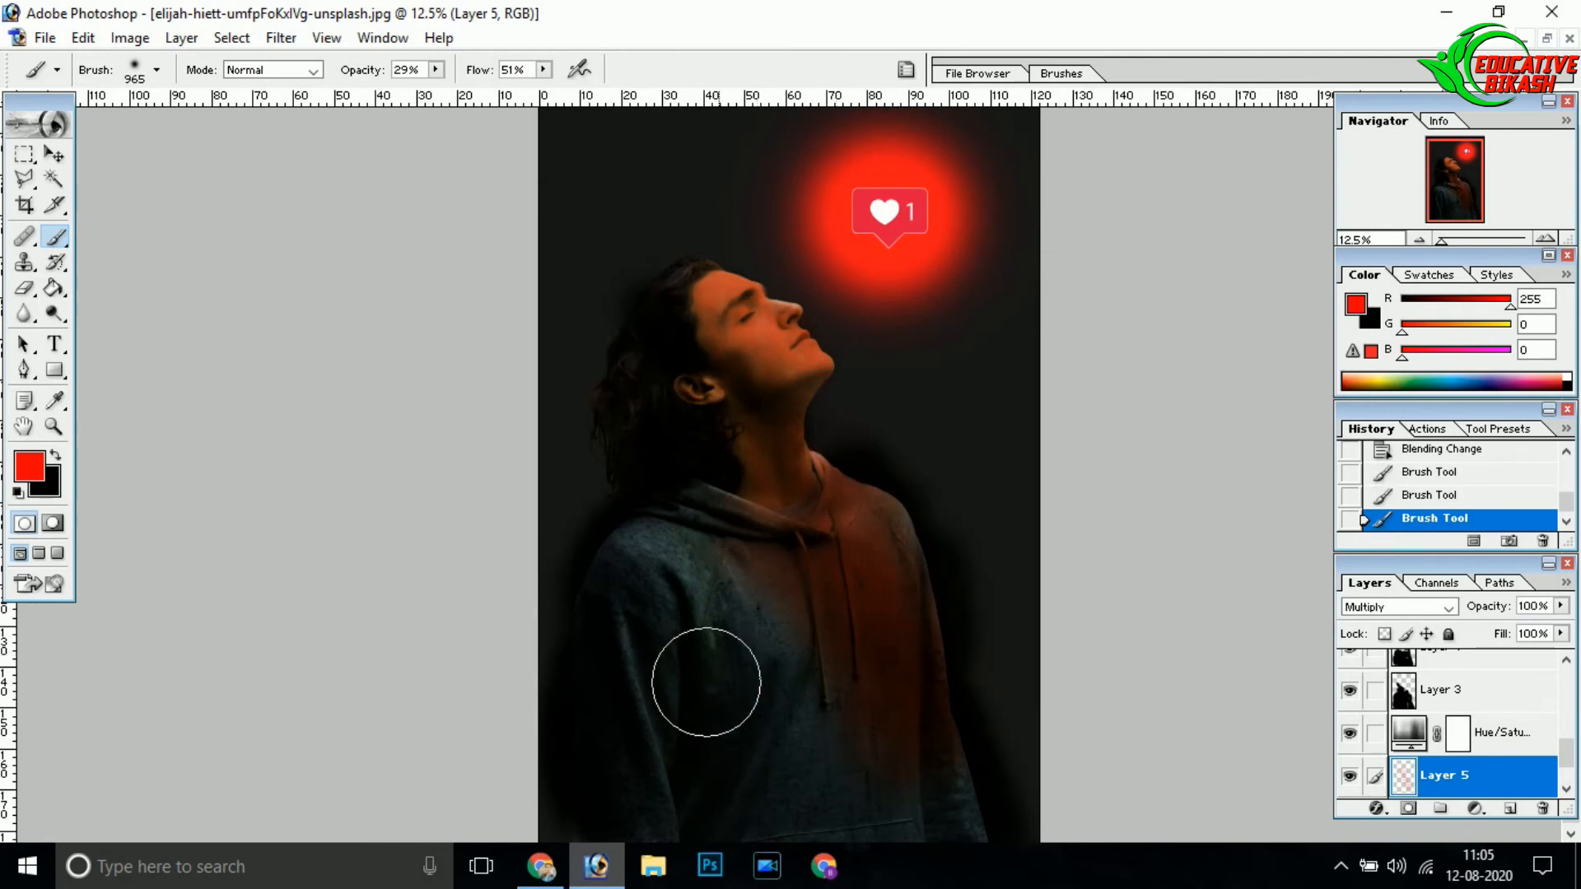
pyautogui.moveTo(717, 711); pyautogui.dragTo(665, 576)
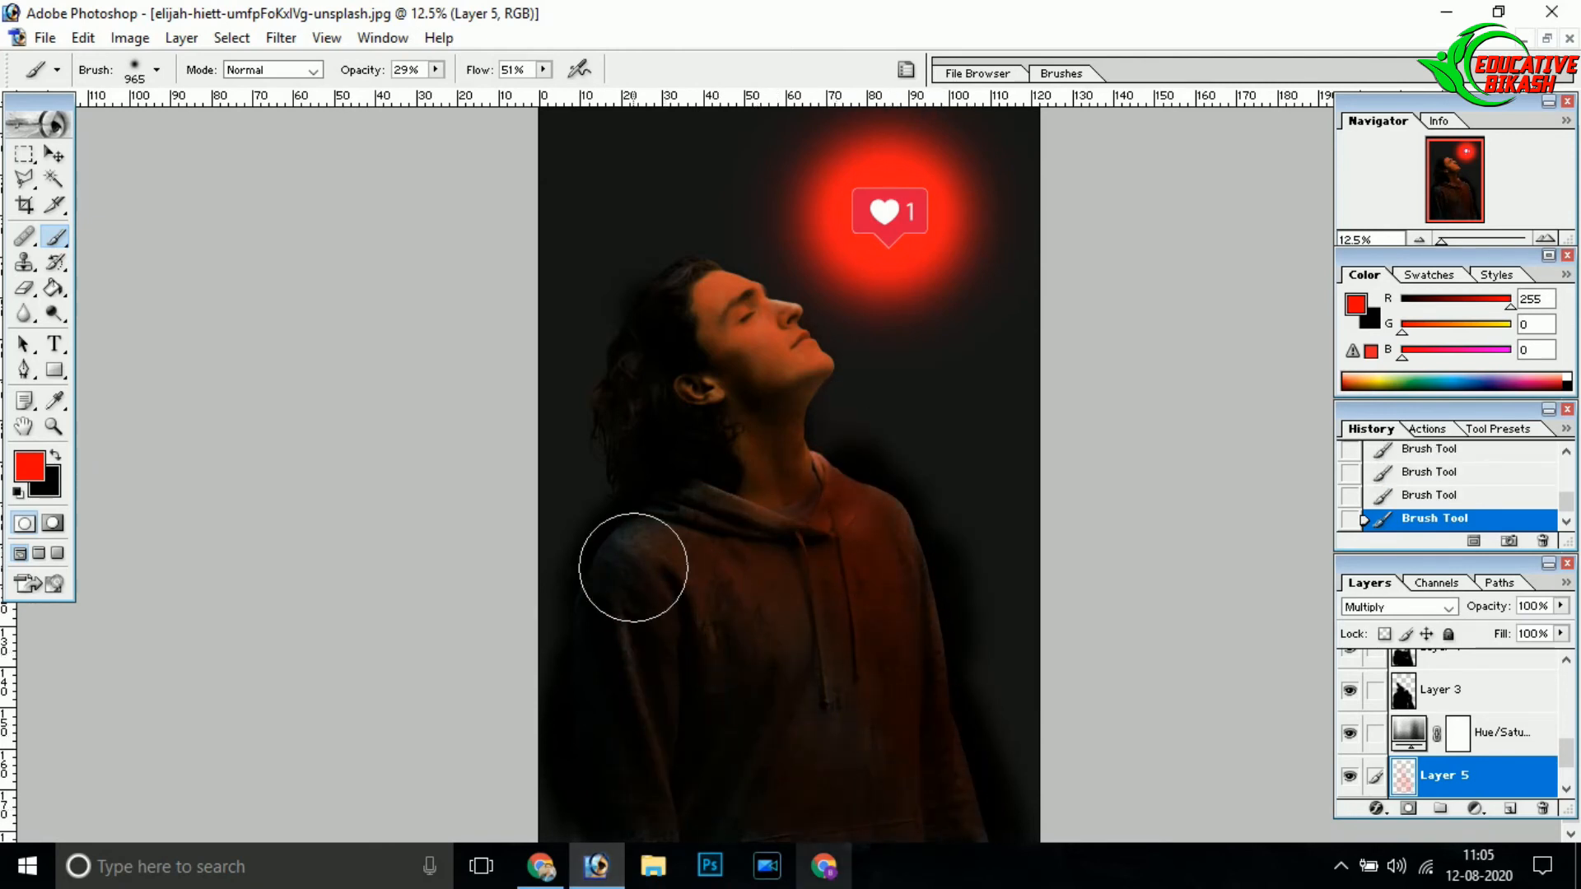
# Add a second Hue/Saturation adjustment layer above Layer 5 and shift its hue slightly negative.
pyautogui.click(1467, 815)
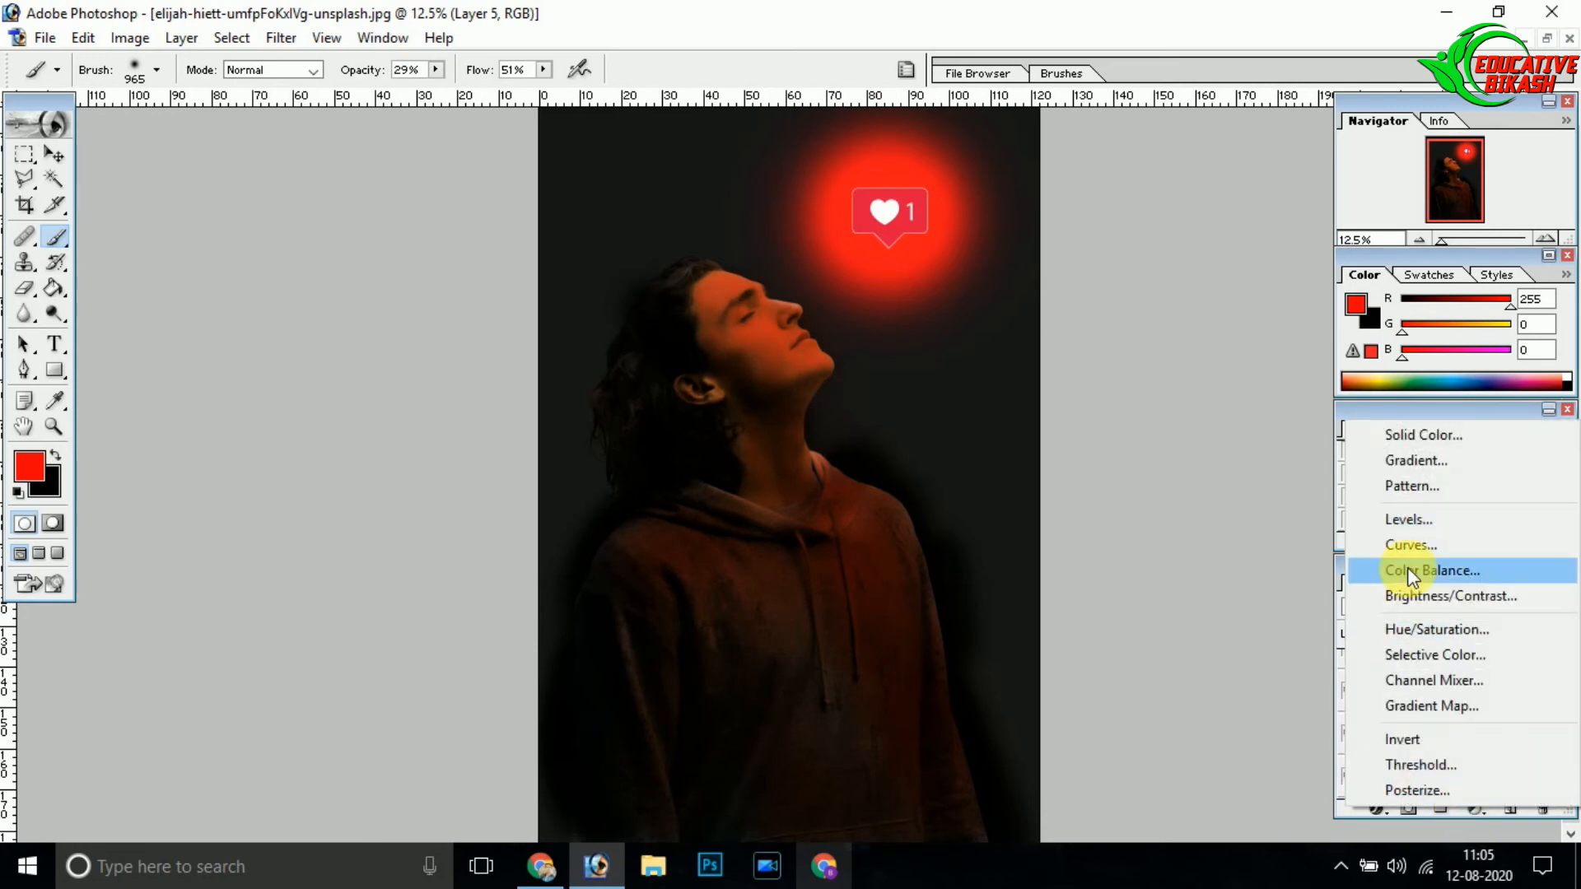
pyautogui.click(1453, 623)
pyautogui.moveTo(352, 290); pyautogui.dragTo(336, 288)
pyautogui.click(607, 249)
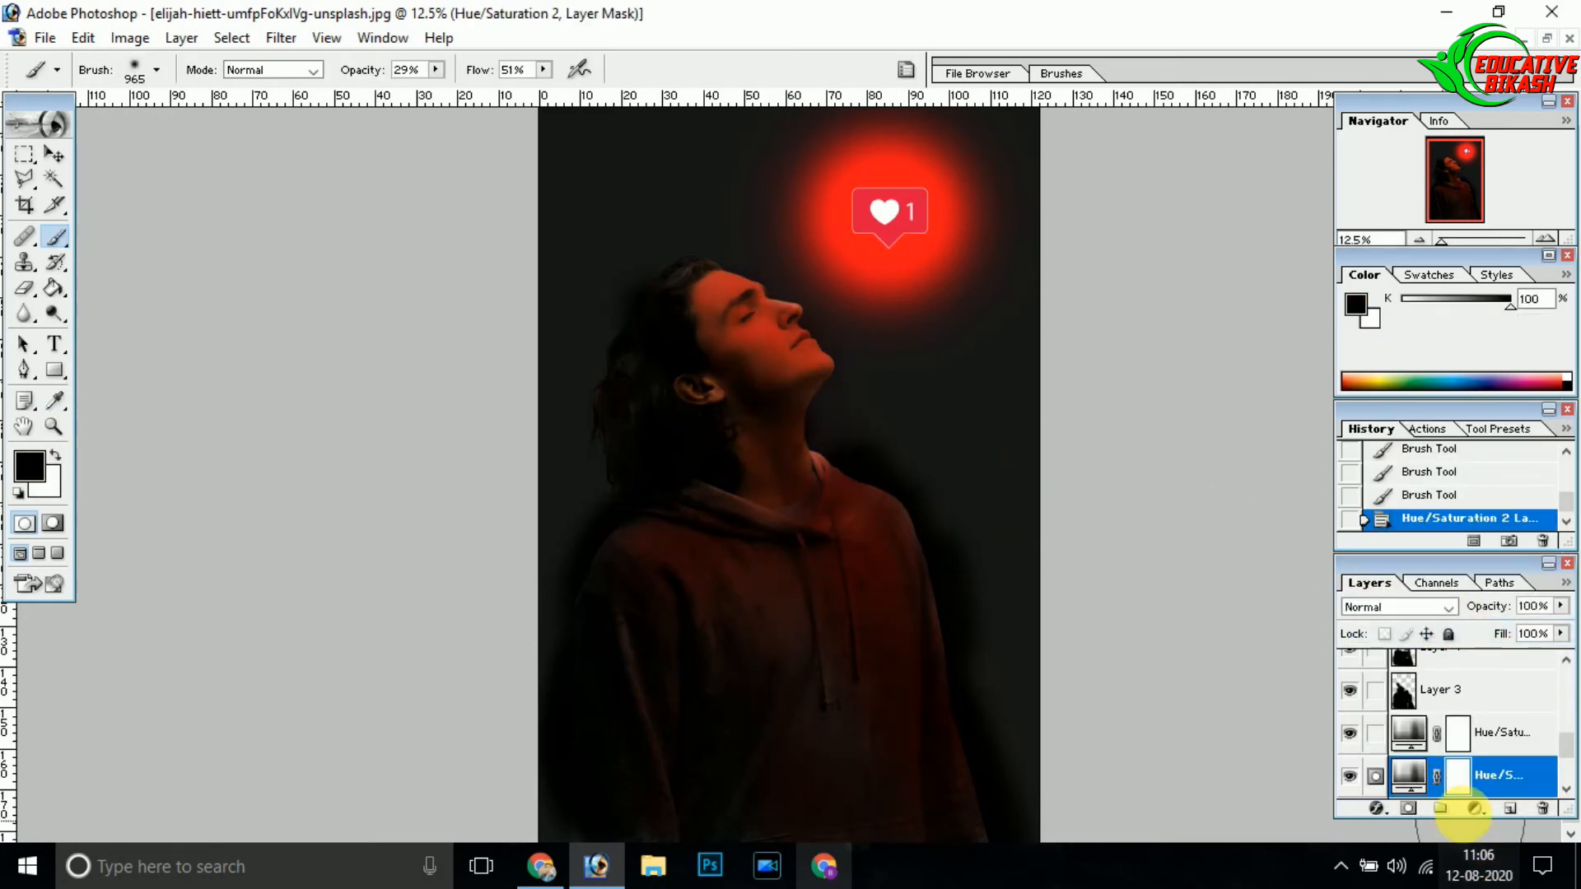
# Move the red-painted Layer 5 up the layer stack to directly above Layer 2.
pyautogui.scroll(-2, 1475, 762)
pyautogui.scroll(1, 1469, 755)
pyautogui.scroll(-1, 1452, 729)
pyautogui.scroll(1, 1469, 746)
pyautogui.scroll(5, 1503, 739)
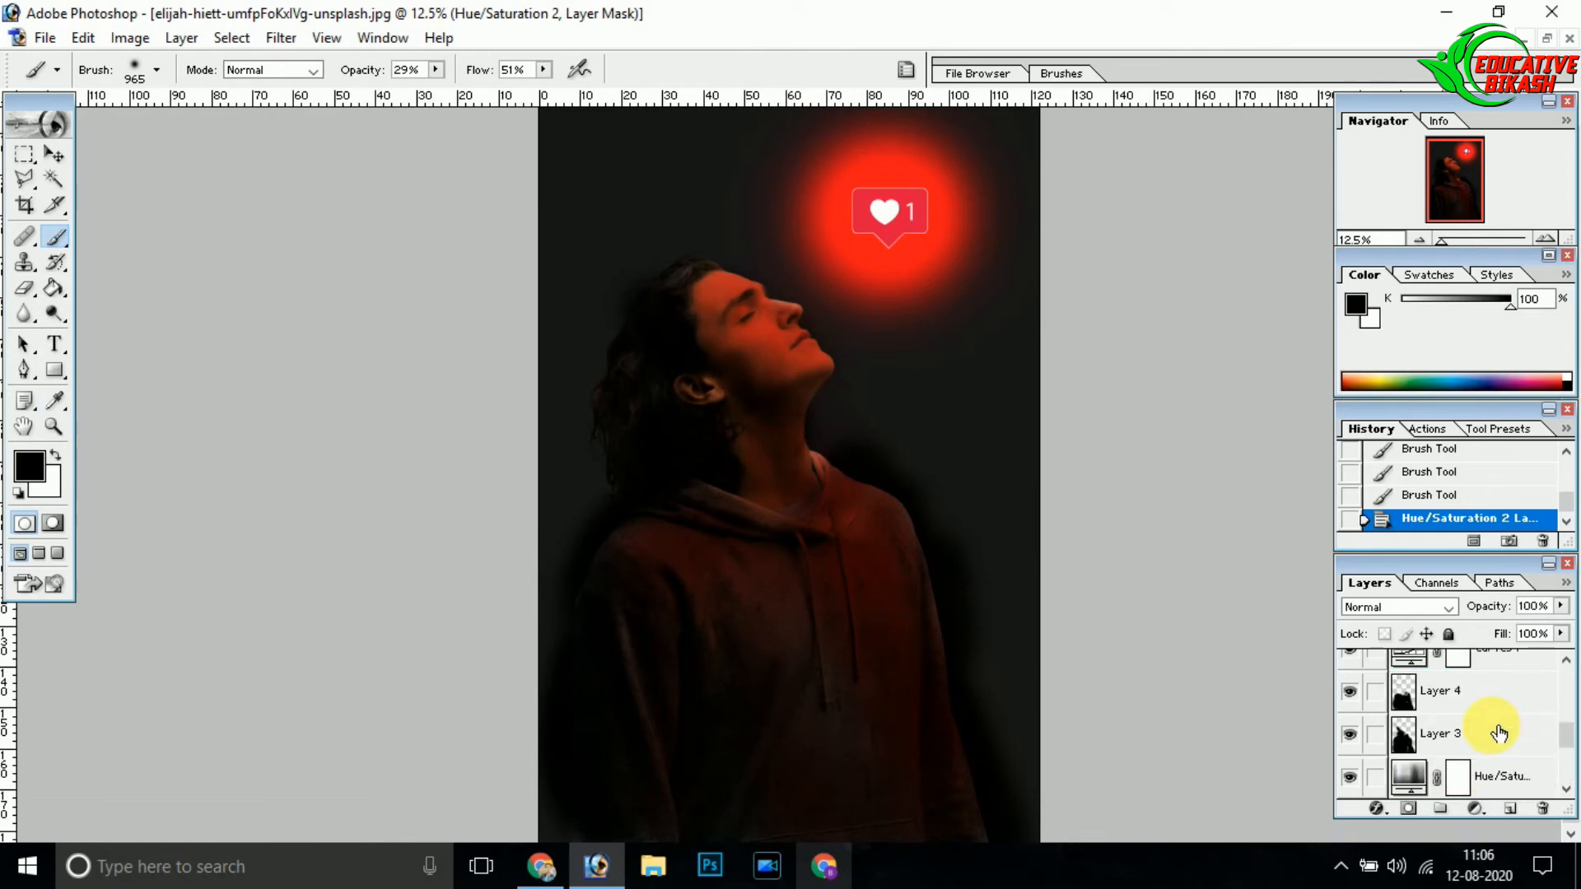
pyautogui.scroll(-6, 1492, 726)
pyautogui.moveTo(1483, 751)
pyautogui.mouseDown()
pyautogui.moveTo(1458, 646)
pyautogui.moveTo(1483, 660)
pyautogui.moveTo(1471, 759)
pyautogui.mouseUp()
pyautogui.scroll(-2, 1473, 762)
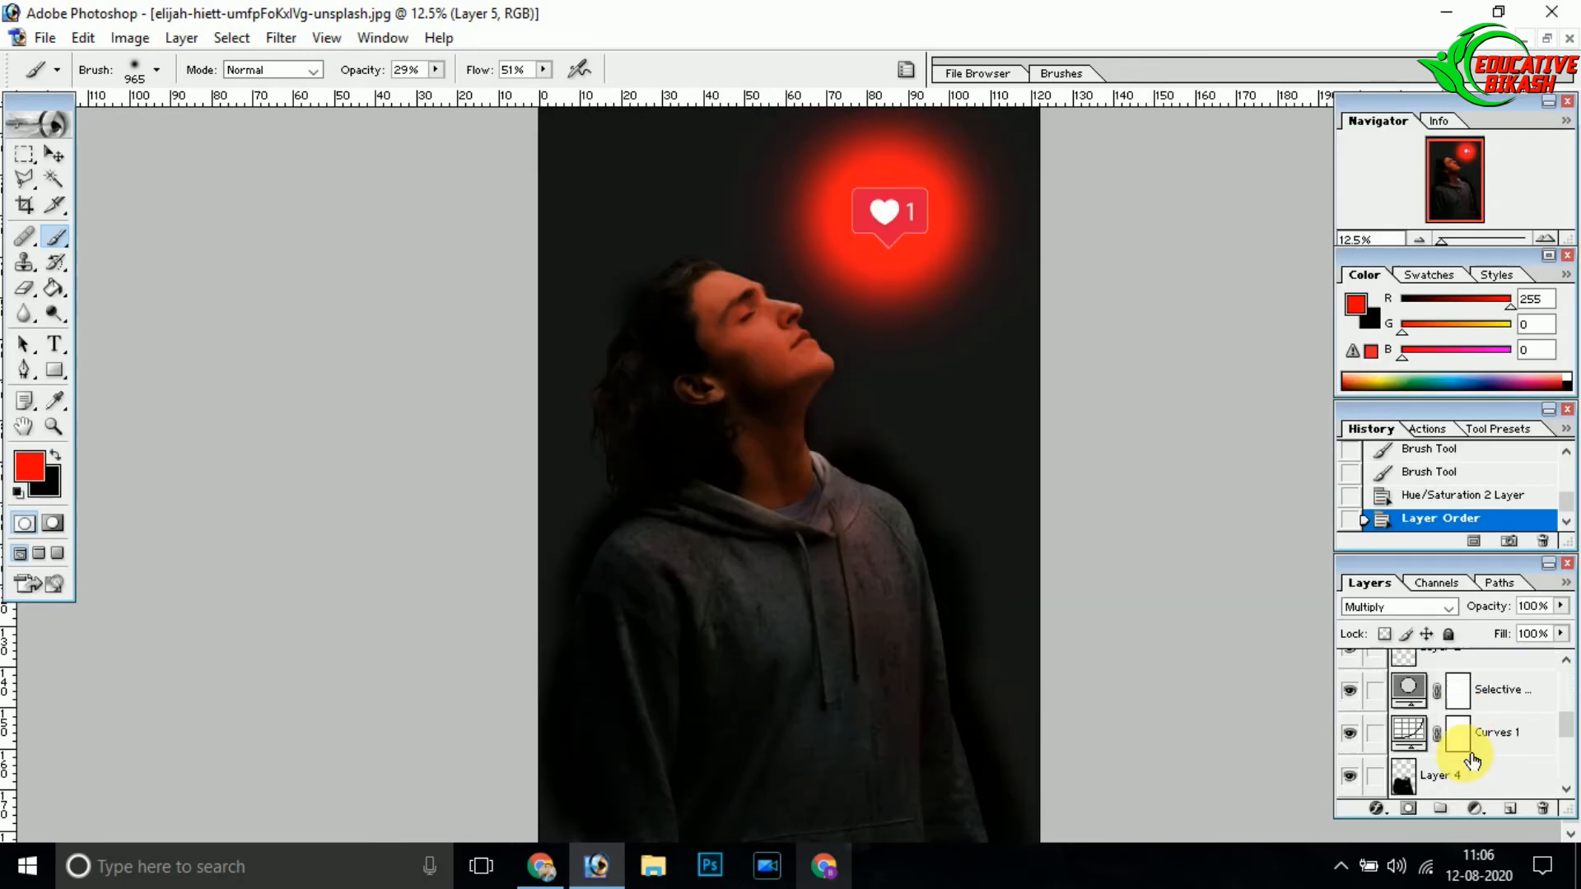
pyautogui.scroll(2, 1473, 761)
# Paint more red over the man's neck and the front of the hoodie on Layer 5.
pyautogui.moveTo(740, 347)
pyautogui.mouseDown()
pyautogui.moveTo(852, 544)
pyautogui.moveTo(889, 593)
pyautogui.mouseUp()
pyautogui.moveTo(890, 609)
pyautogui.mouseDown()
pyautogui.moveTo(885, 565)
pyautogui.moveTo(827, 707)
pyautogui.mouseUp()
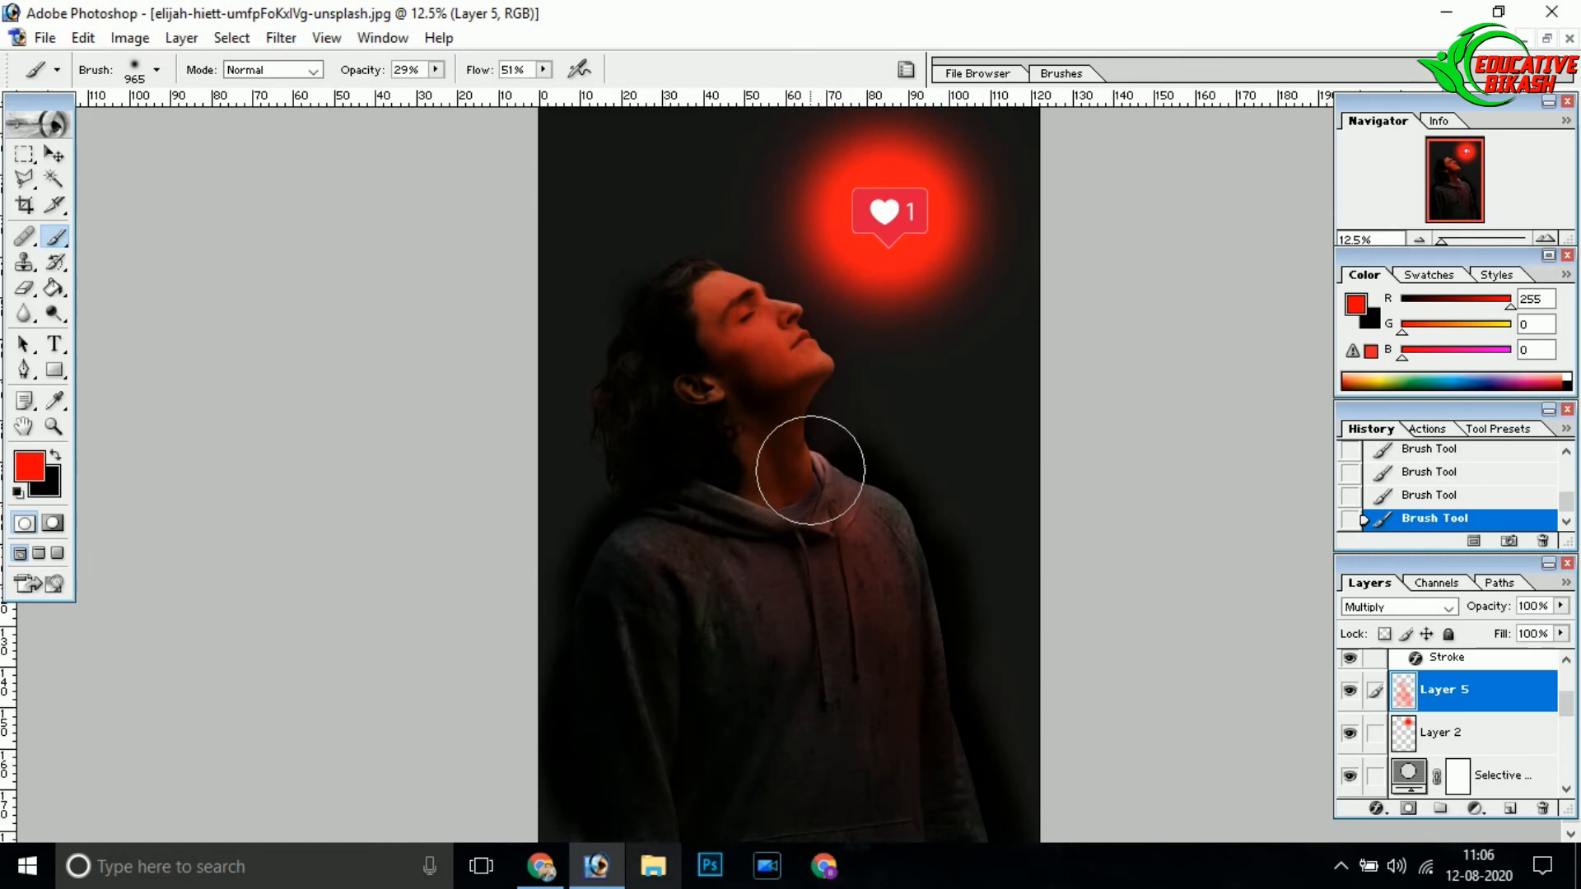
pyautogui.click(805, 576)
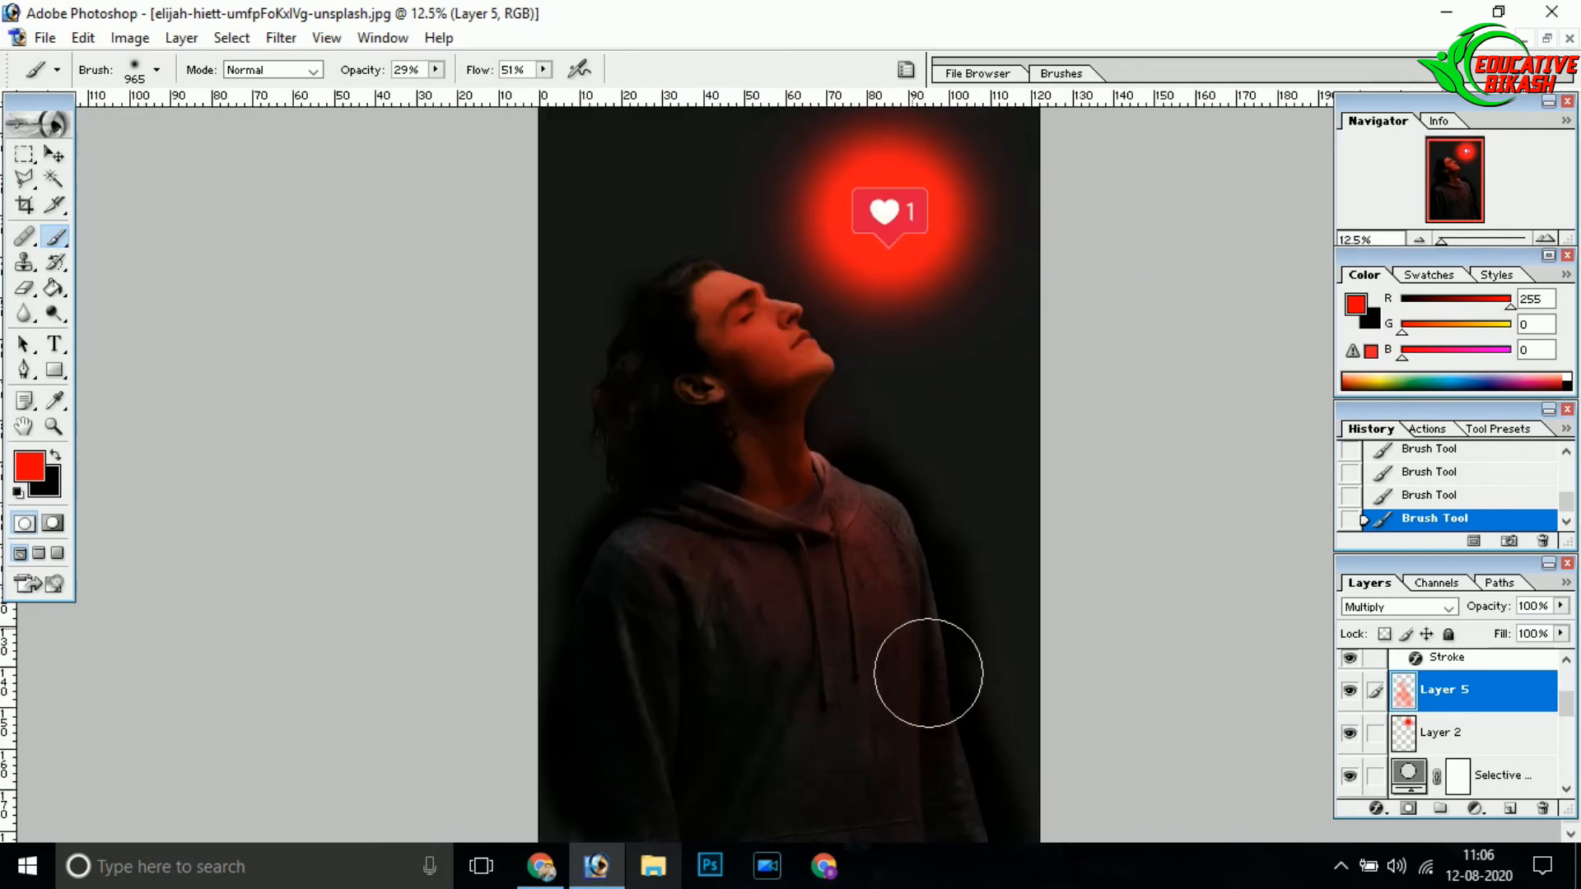
# Apply a Brightness/Contrast adjustment to the Background layer, raising both values slightly.
pyautogui.scroll(-3, 1500, 741)
pyautogui.click(1475, 774)
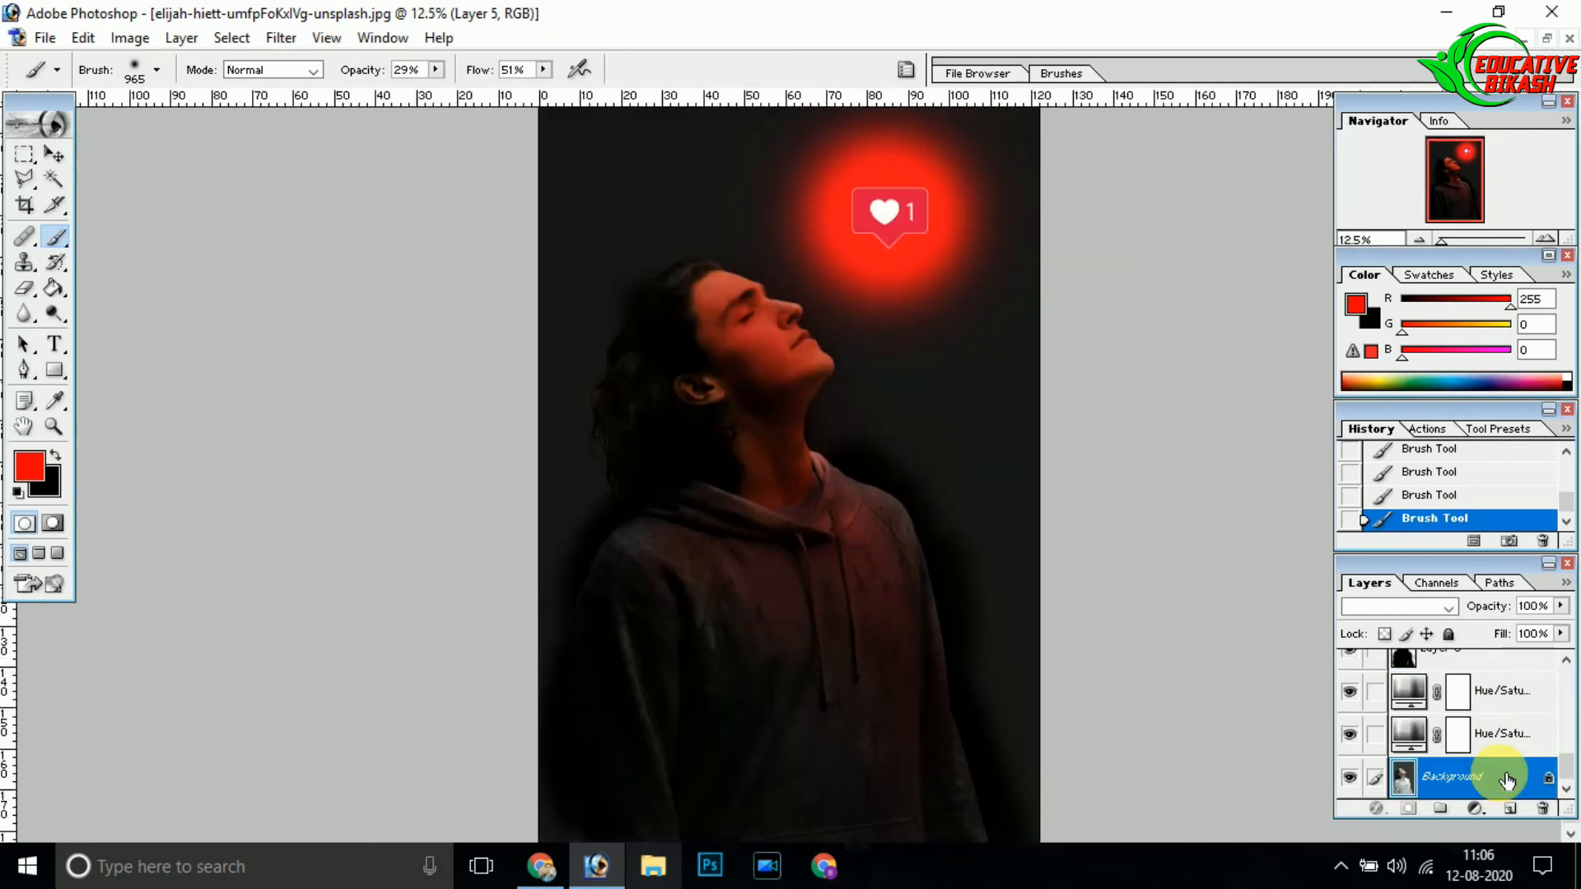
pyautogui.click(129, 38)
pyautogui.moveTo(181, 98)
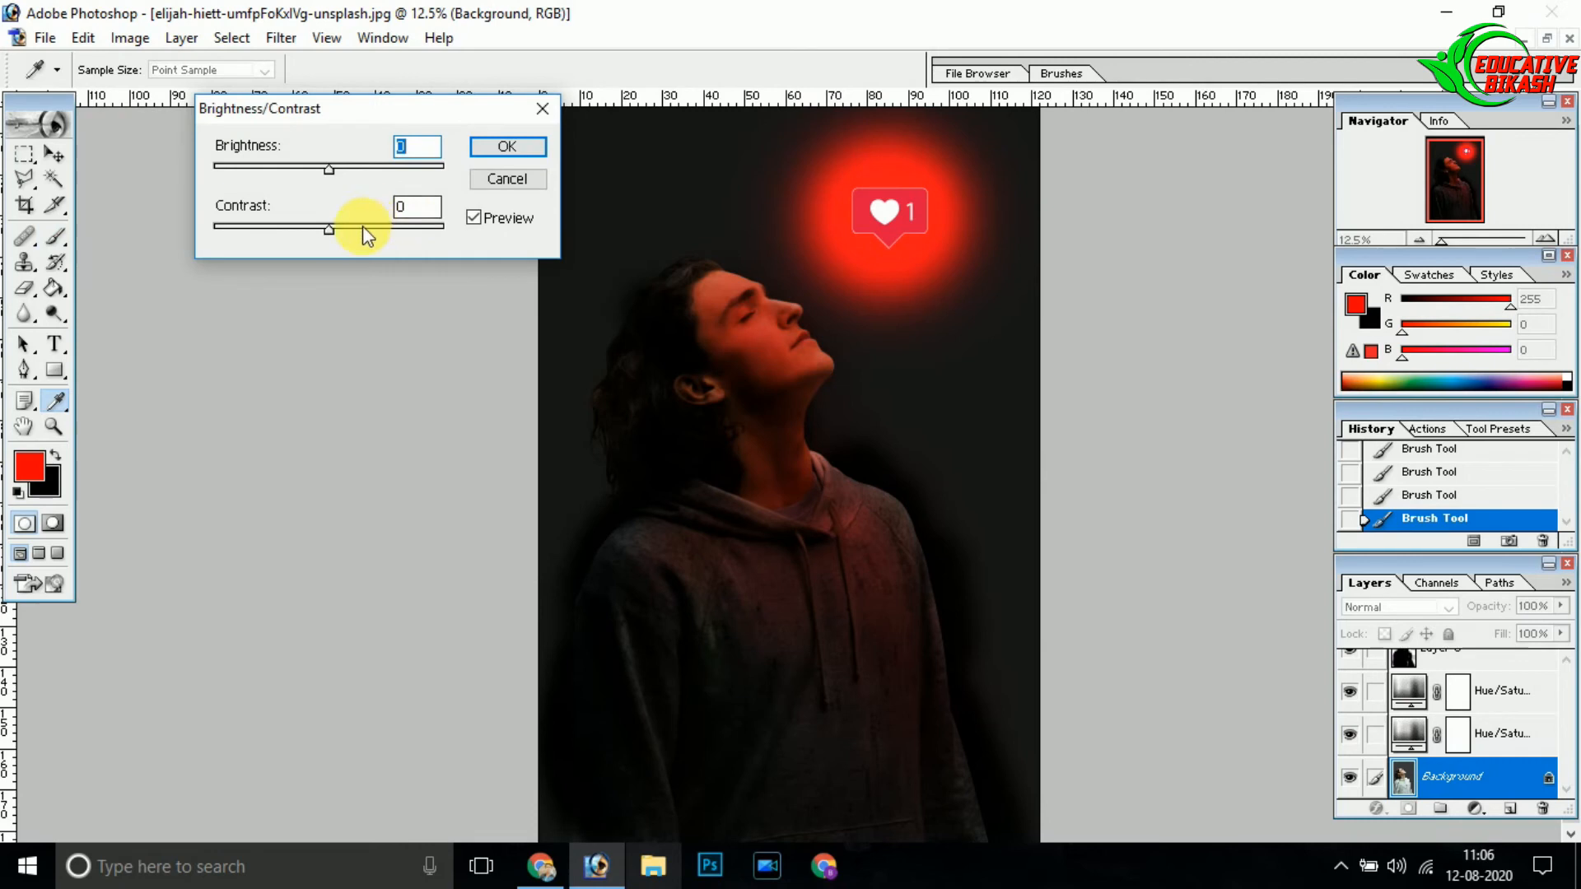
pyautogui.moveTo(352, 167); pyautogui.dragTo(344, 166)
pyautogui.moveTo(317, 234); pyautogui.dragTo(343, 224)
pyautogui.click(509, 150)
# Paint red directly on the Background layer across the man's hoodie with the 965 px brush.
pyautogui.press('b')
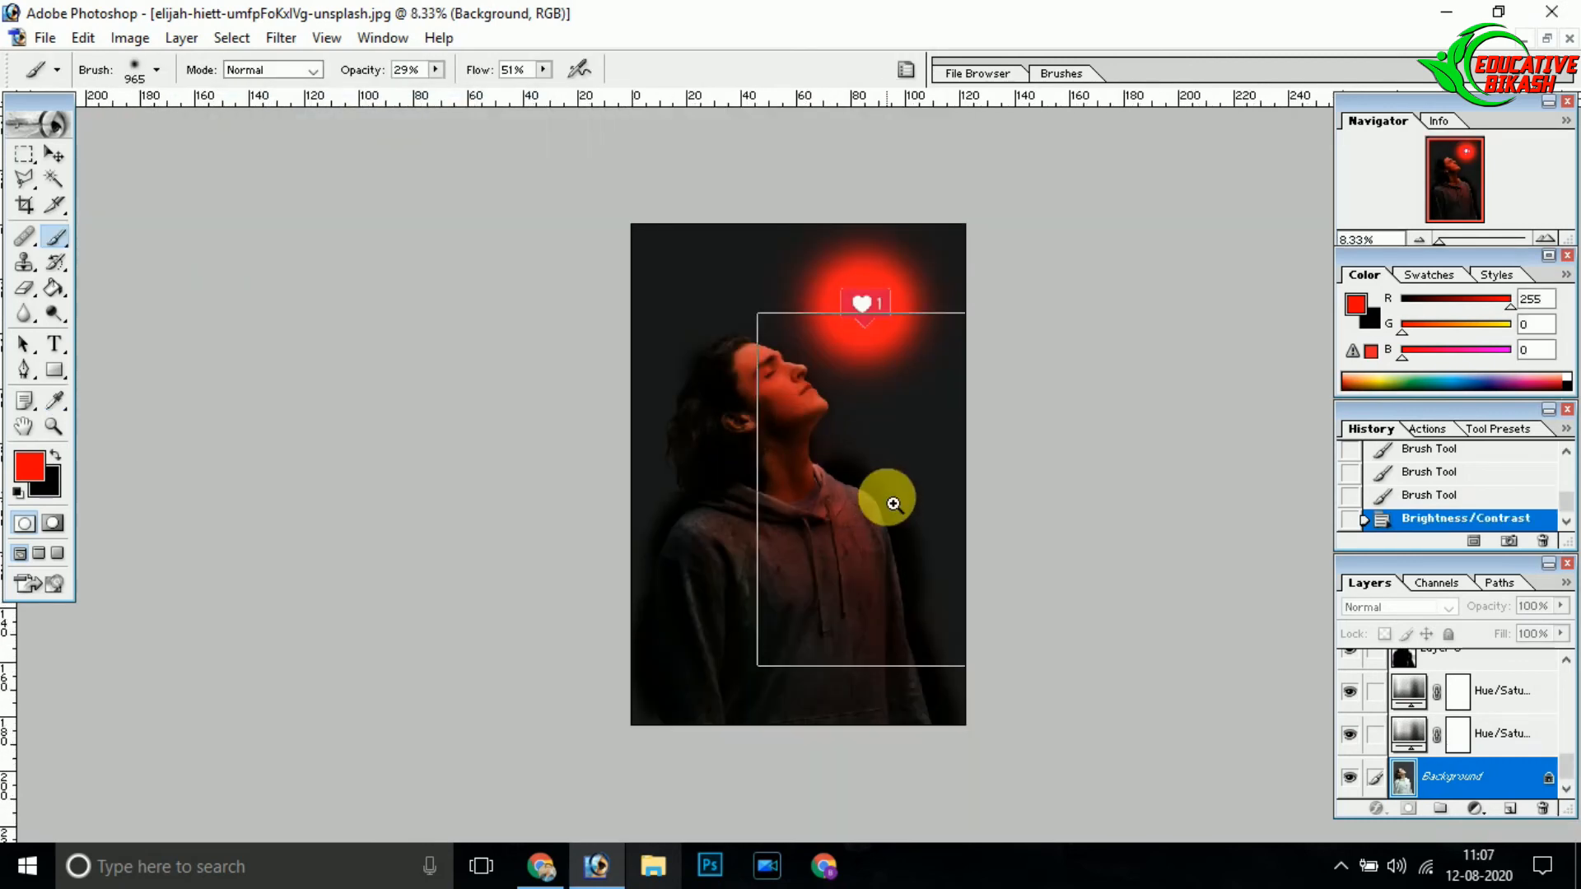
pyautogui.moveTo(642, 544)
pyautogui.mouseDown()
pyautogui.moveTo(680, 655)
pyautogui.moveTo(745, 697)
pyautogui.moveTo(826, 707)
pyautogui.moveTo(778, 597)
pyautogui.moveTo(920, 798)
pyautogui.moveTo(901, 645)
pyautogui.moveTo(857, 510)
pyautogui.moveTo(1067, 785)
pyautogui.mouseUp()
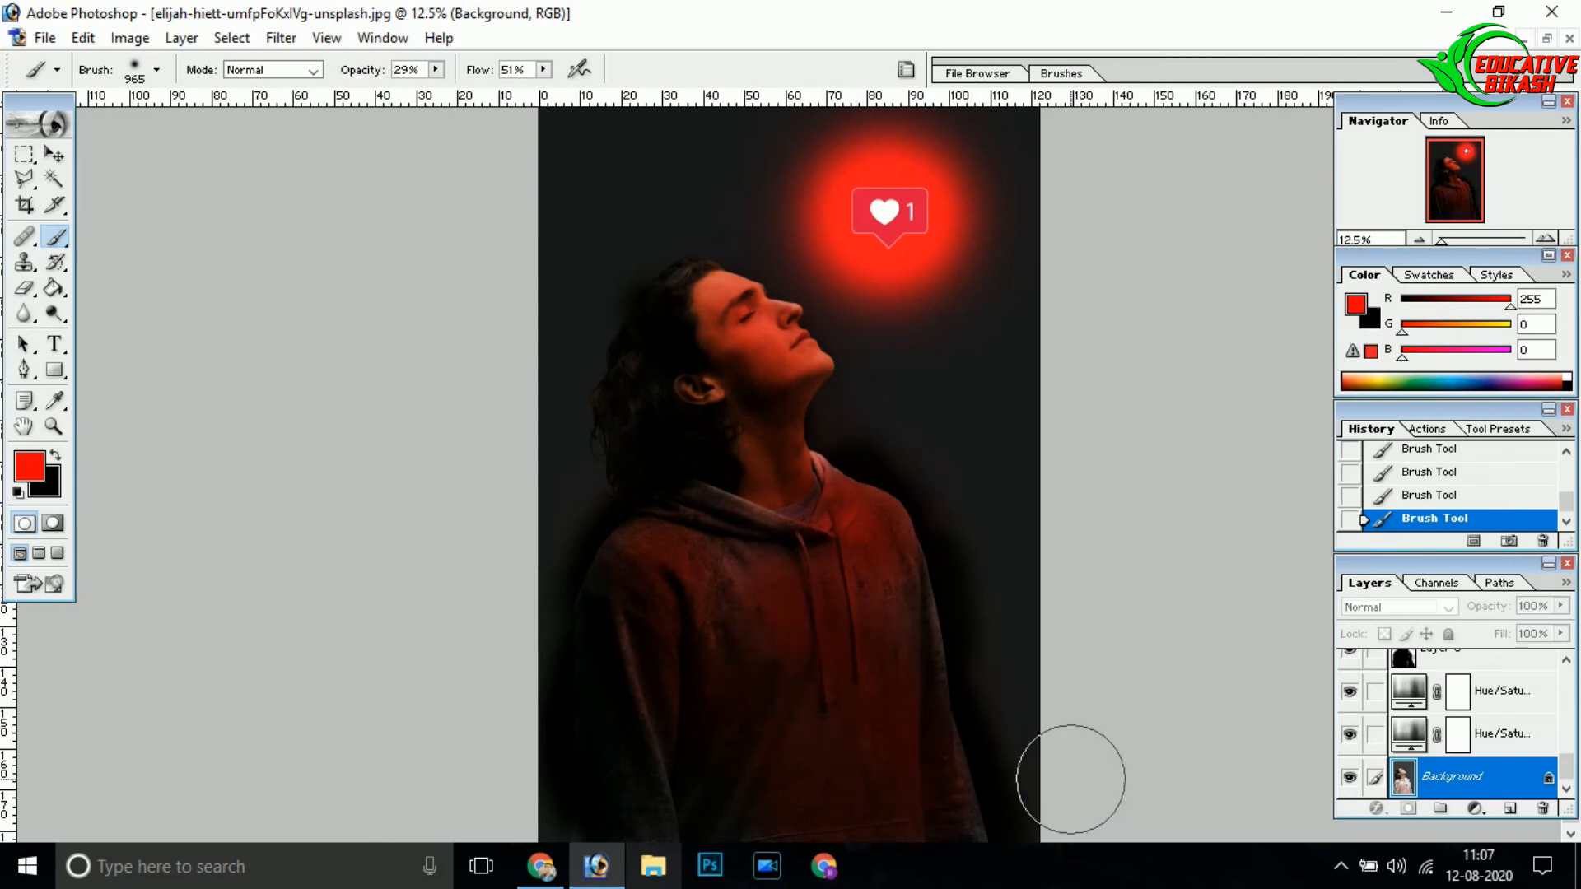
pyautogui.hotkey('ctrl', '-')
pyautogui.hotkey('ctrl', '+')
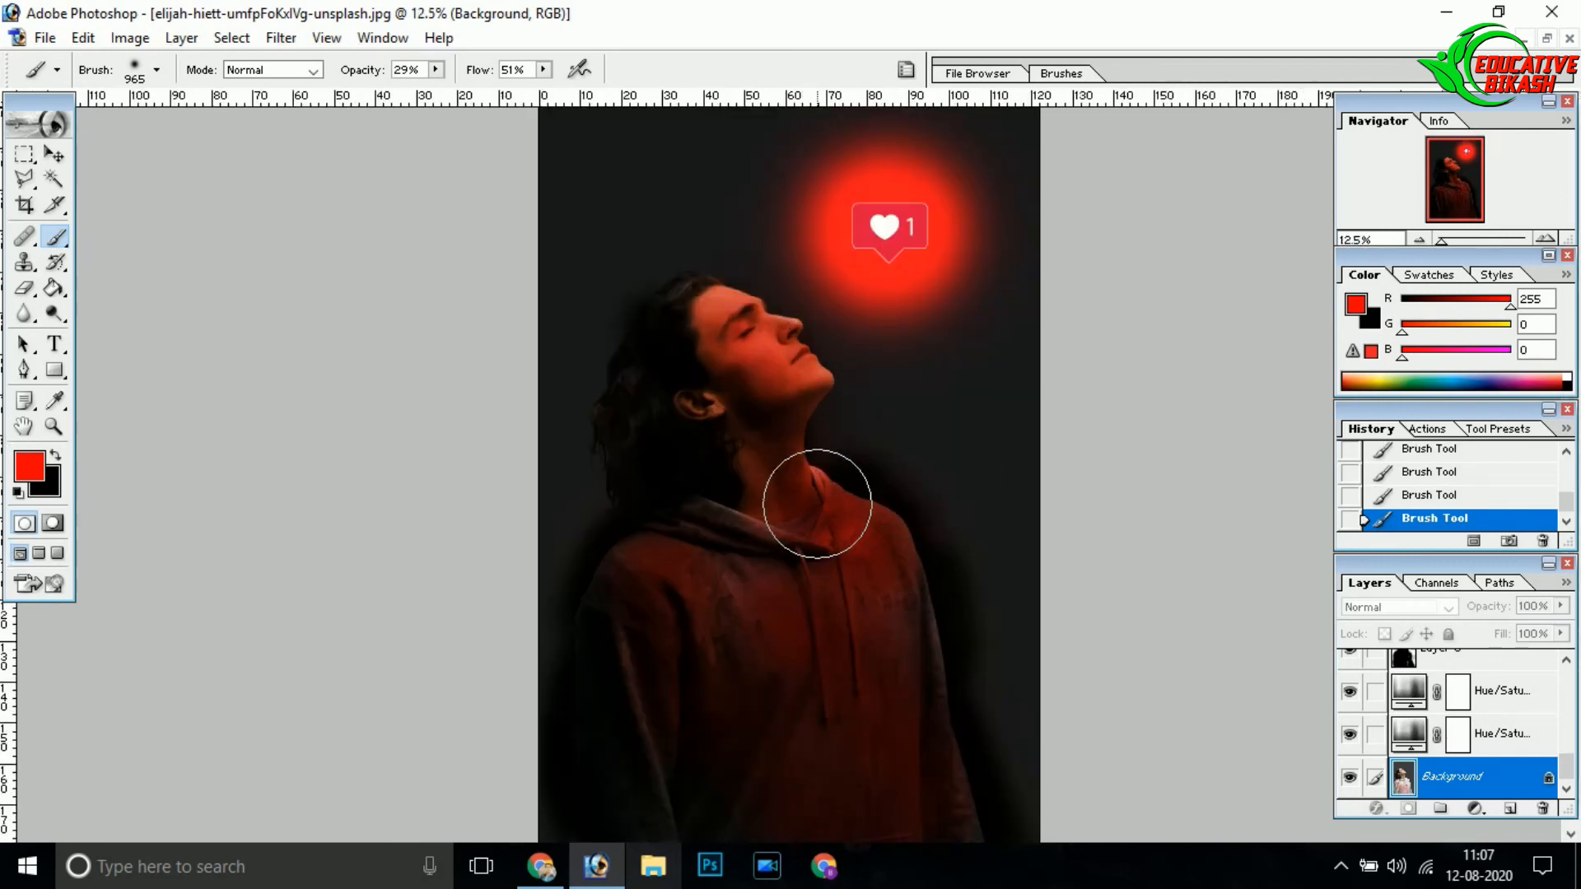
# Create a new empty layer directly above Layer 1.
pyautogui.hotkey('ctrl', '+')
pyautogui.hotkey('ctrl', '+')
pyautogui.hotkey('ctrl', '+')
pyautogui.scroll(5, 1555, 770)
pyautogui.click(1478, 671)
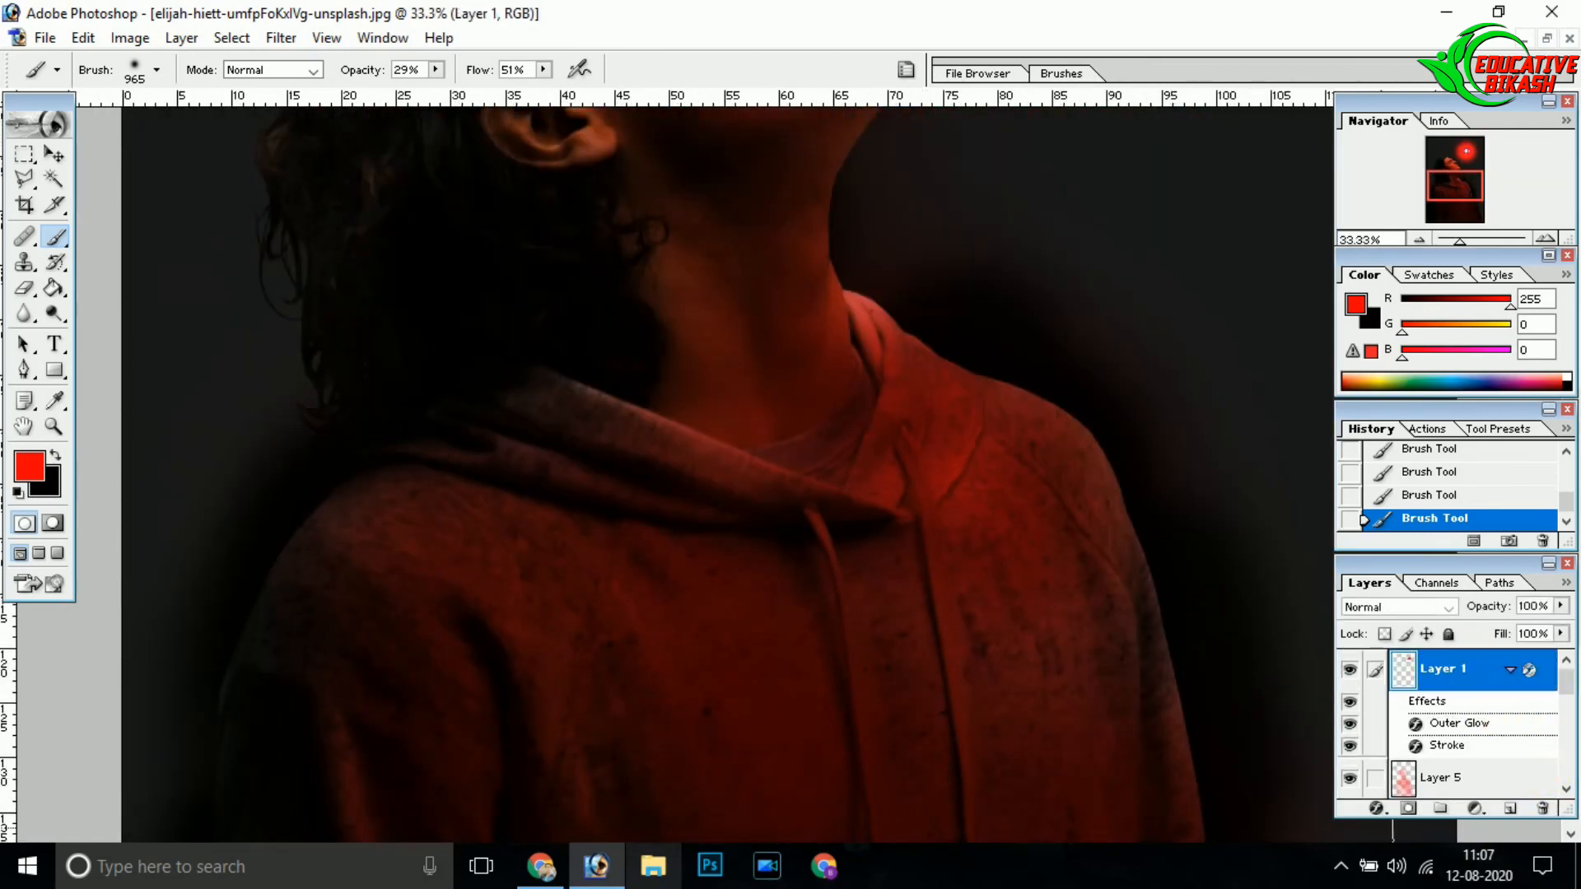
pyautogui.click(1510, 809)
pyautogui.scroll(1, 258, 499)
# Set the foreground colour to white and Layer 6's blend mode to Soft Light.
pyautogui.click(32, 467)
pyautogui.moveTo(94, 207); pyautogui.dragTo(63, 116)
pyautogui.press('Return')
pyautogui.press('b')
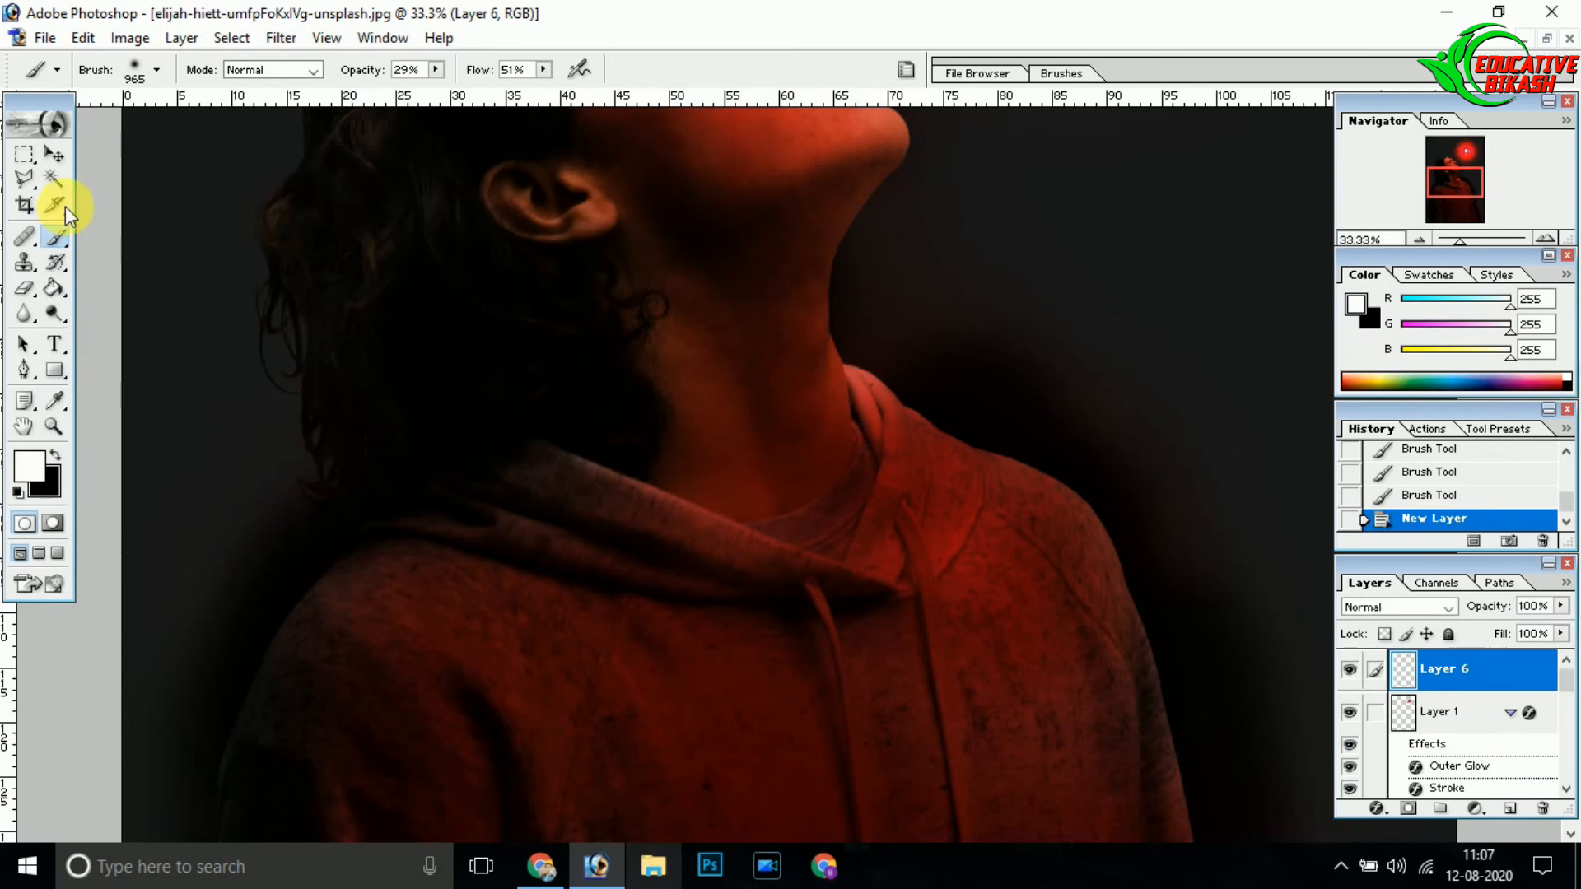
pyautogui.click(1398, 607)
pyautogui.click(1392, 452)
# Paint a white highlight along the hood's collar edge beside the neck with a 54 px soft brush.
pyautogui.rightClick(1021, 469)
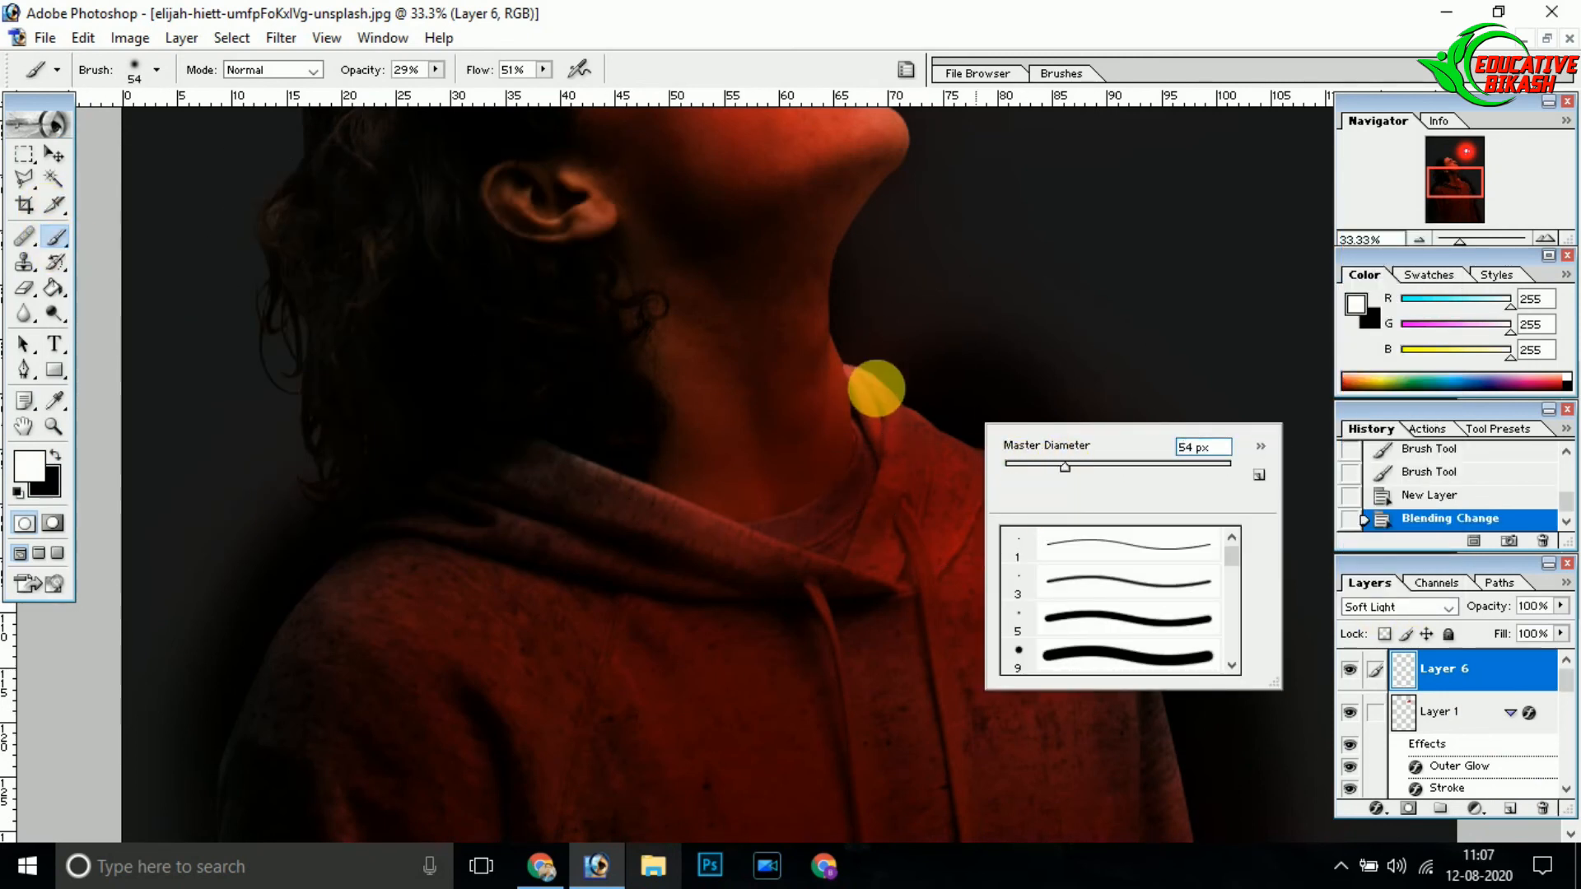
pyautogui.click(877, 388)
pyautogui.keyDown('ctrl'); pyautogui.click(888, 414); pyautogui.keyUp('ctrl')
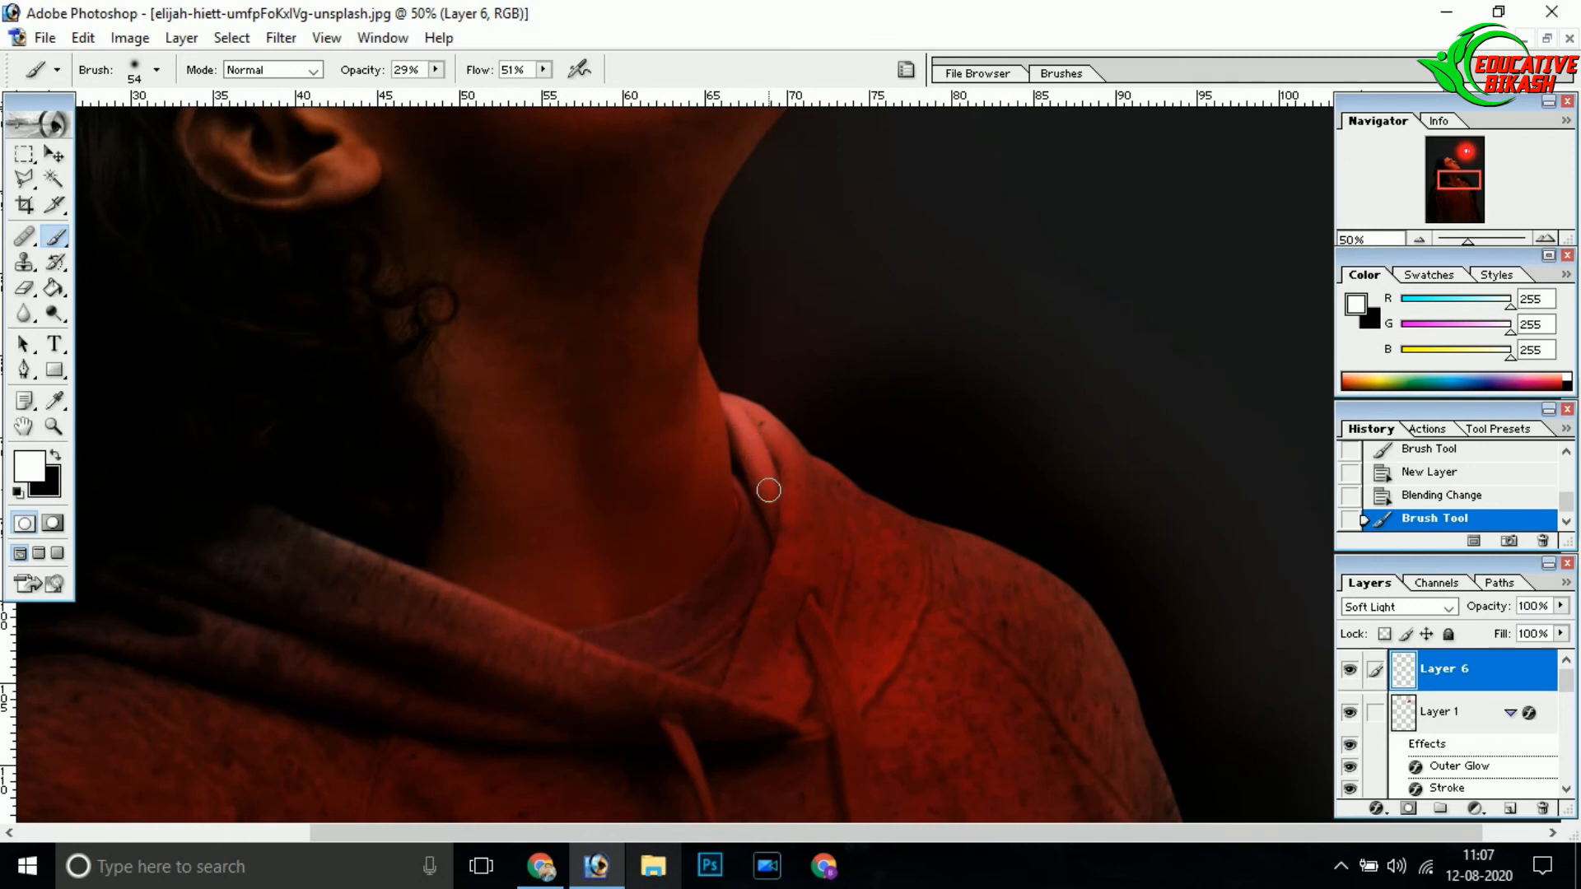
# Change Layer 6 to Screen blending and redo the white highlight on the hood's collar.
pyautogui.click(1398, 607)
pyautogui.click(1363, 354)
pyautogui.moveTo(754, 671)
pyautogui.mouseDown()
pyautogui.moveTo(746, 452)
pyautogui.moveTo(762, 404)
pyautogui.mouseUp()
pyautogui.moveTo(869, 622); pyautogui.dragTo(831, 457)
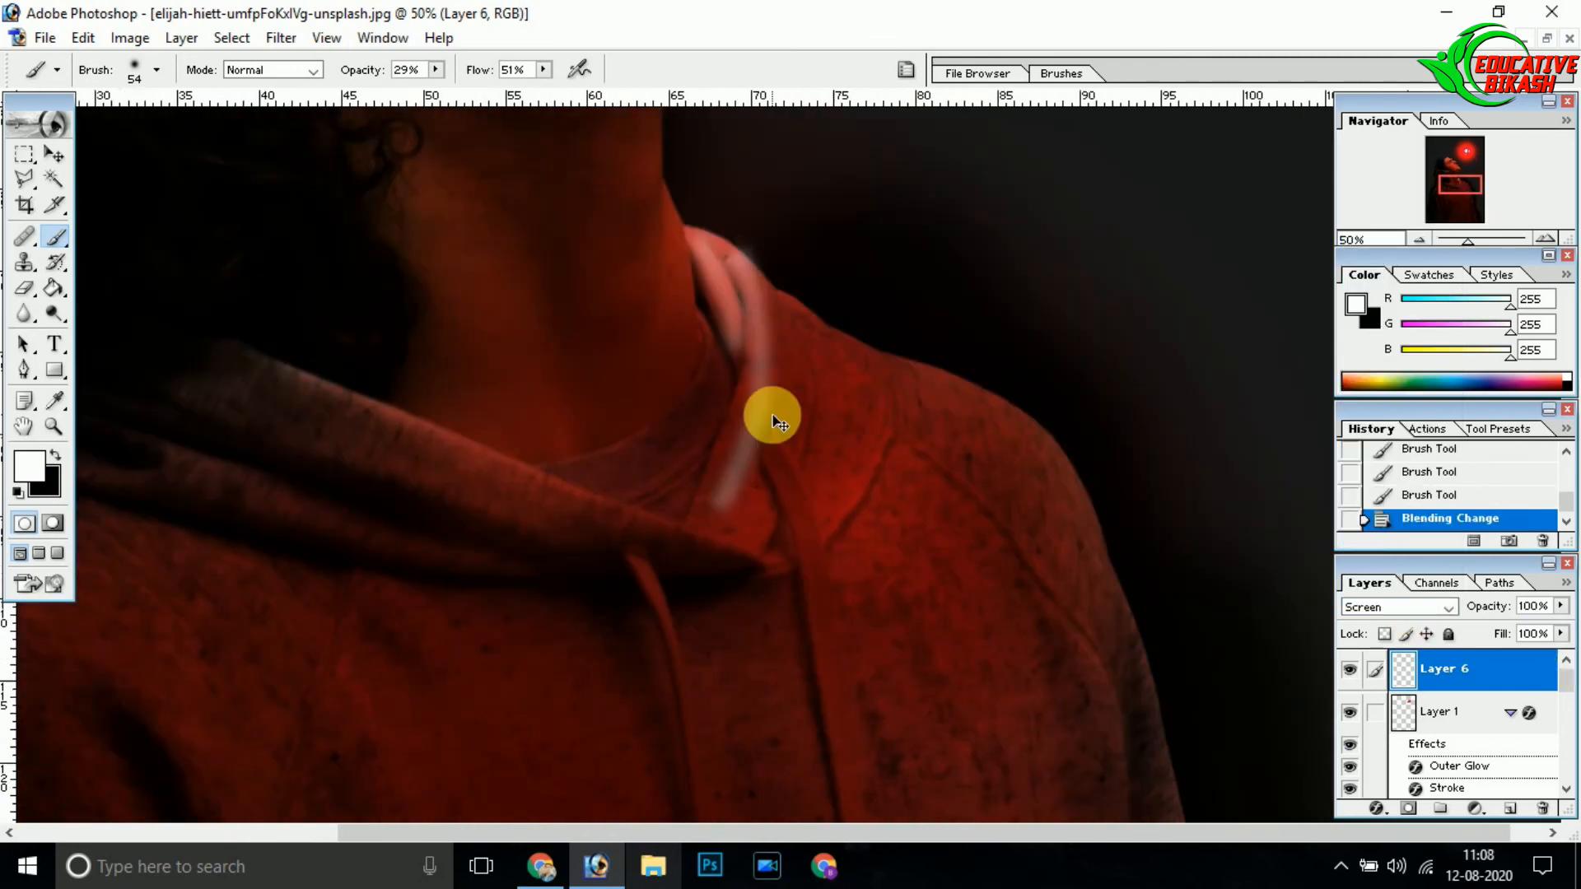
pyautogui.hotkey('ctrl', 'alt', 'z')
pyautogui.moveTo(695, 230); pyautogui.dragTo(715, 286)
pyautogui.click(1398, 614)
pyautogui.click(1362, 356)
# Paint soft white highlights along the full length of both hoodie drawstrings on Layer 6.
pyautogui.moveTo(803, 531); pyautogui.dragTo(828, 688)
pyautogui.moveTo(823, 646); pyautogui.dragTo(786, 384)
pyautogui.moveTo(792, 428); pyautogui.dragTo(835, 710)
pyautogui.moveTo(807, 713); pyautogui.dragTo(803, 314)
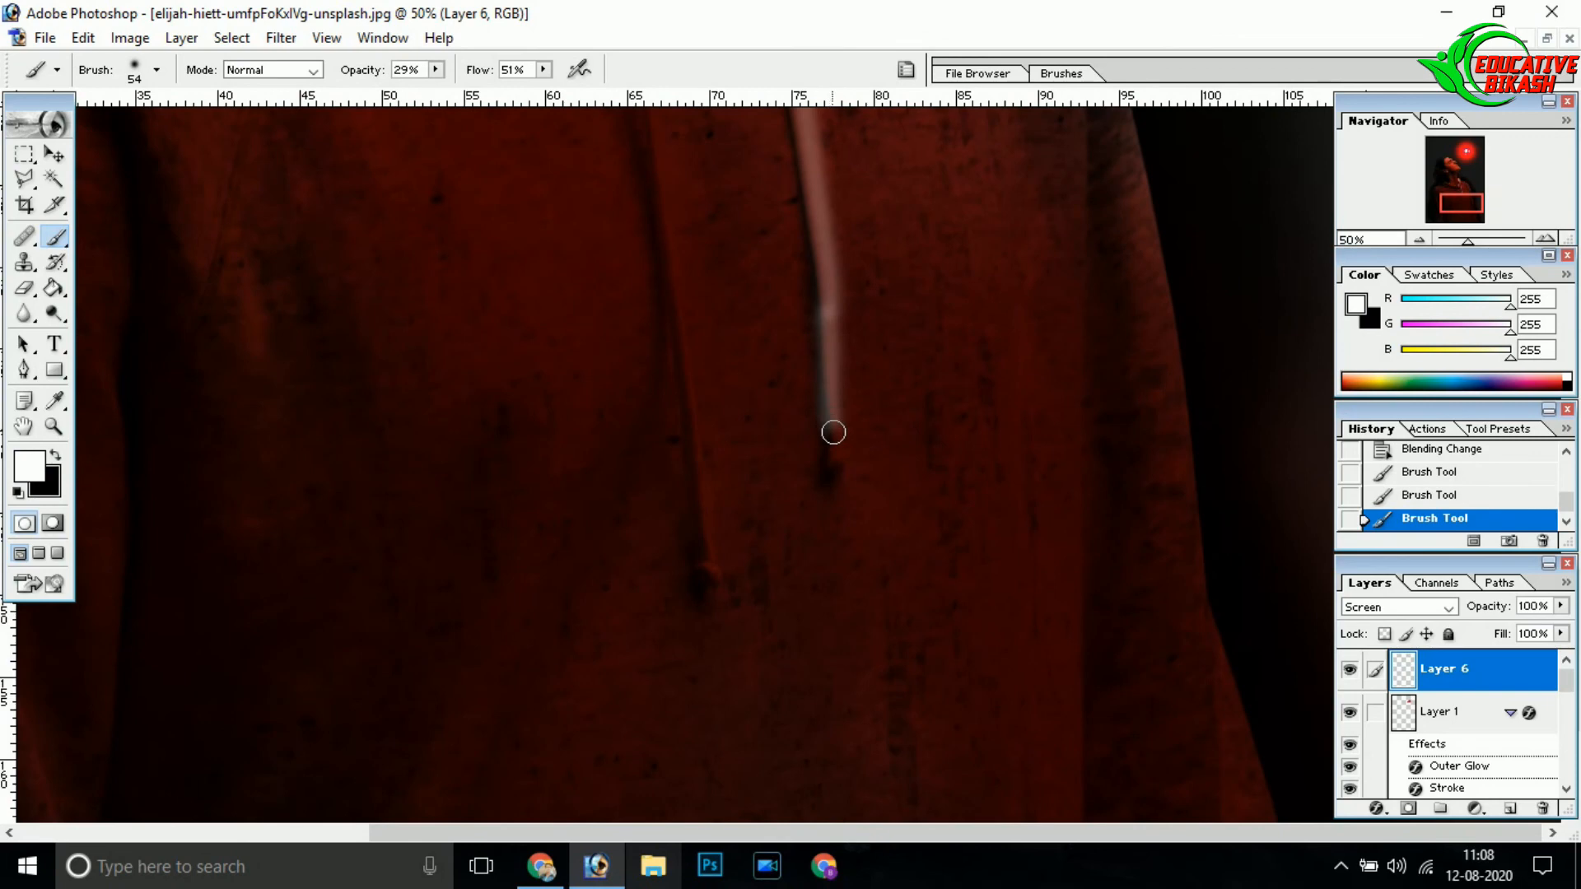
pyautogui.moveTo(833, 432); pyautogui.dragTo(832, 458)
pyautogui.hotkey('ctrl', 'z')
pyautogui.moveTo(647, 114); pyautogui.dragTo(715, 568)
pyautogui.moveTo(694, 255); pyautogui.dragTo(783, 650)
pyautogui.moveTo(691, 296)
pyautogui.mouseDown()
pyautogui.moveTo(728, 494)
pyautogui.moveTo(782, 444)
pyautogui.mouseUp()
# Paint white highlights along the hood's upper front edge and the fold just below it.
pyautogui.moveTo(465, 272); pyautogui.dragTo(834, 404)
pyautogui.moveTo(308, 329); pyautogui.dragTo(631, 434)
pyautogui.keyDown('ctrl'); pyautogui.keyDown('alt'); pyautogui.click(635, 398); pyautogui.keyUp('alt'); pyautogui.keyUp('ctrl')
pyautogui.keyDown('ctrl'); pyautogui.keyDown('alt'); pyautogui.click(635, 398); pyautogui.keyUp('alt'); pyautogui.keyUp('ctrl')
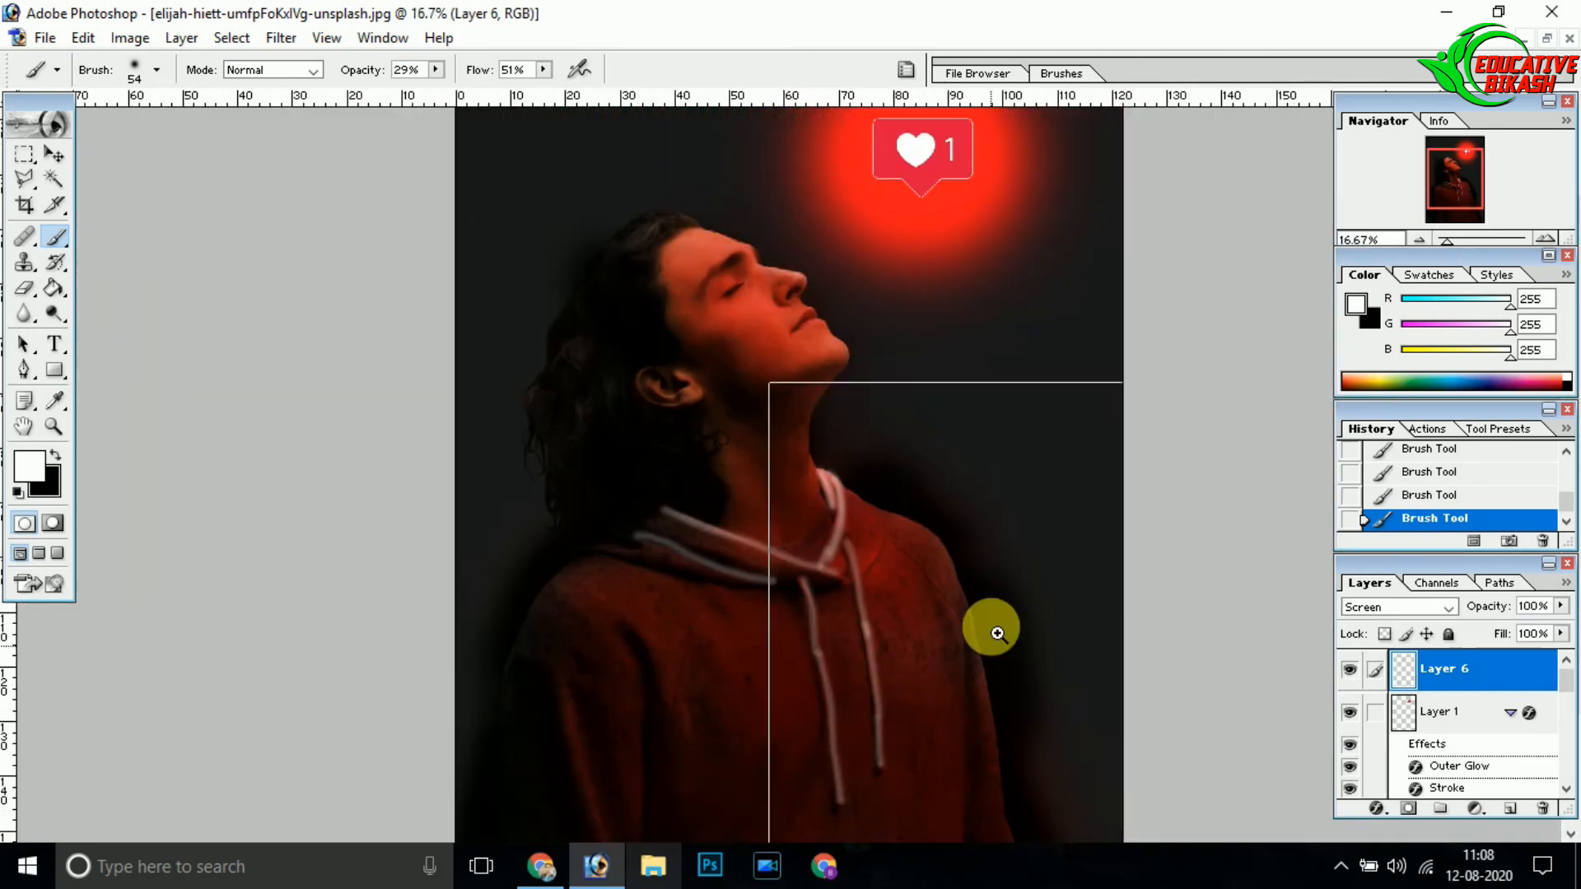
# Paint a white rim highlight along the outer edge of the shoulder and upper arm beneath the glow.
pyautogui.keyDown('ctrl'); pyautogui.click(996, 633); pyautogui.keyUp('ctrl')
pyautogui.keyDown('ctrl'); pyautogui.click(1016, 522); pyautogui.keyUp('ctrl')
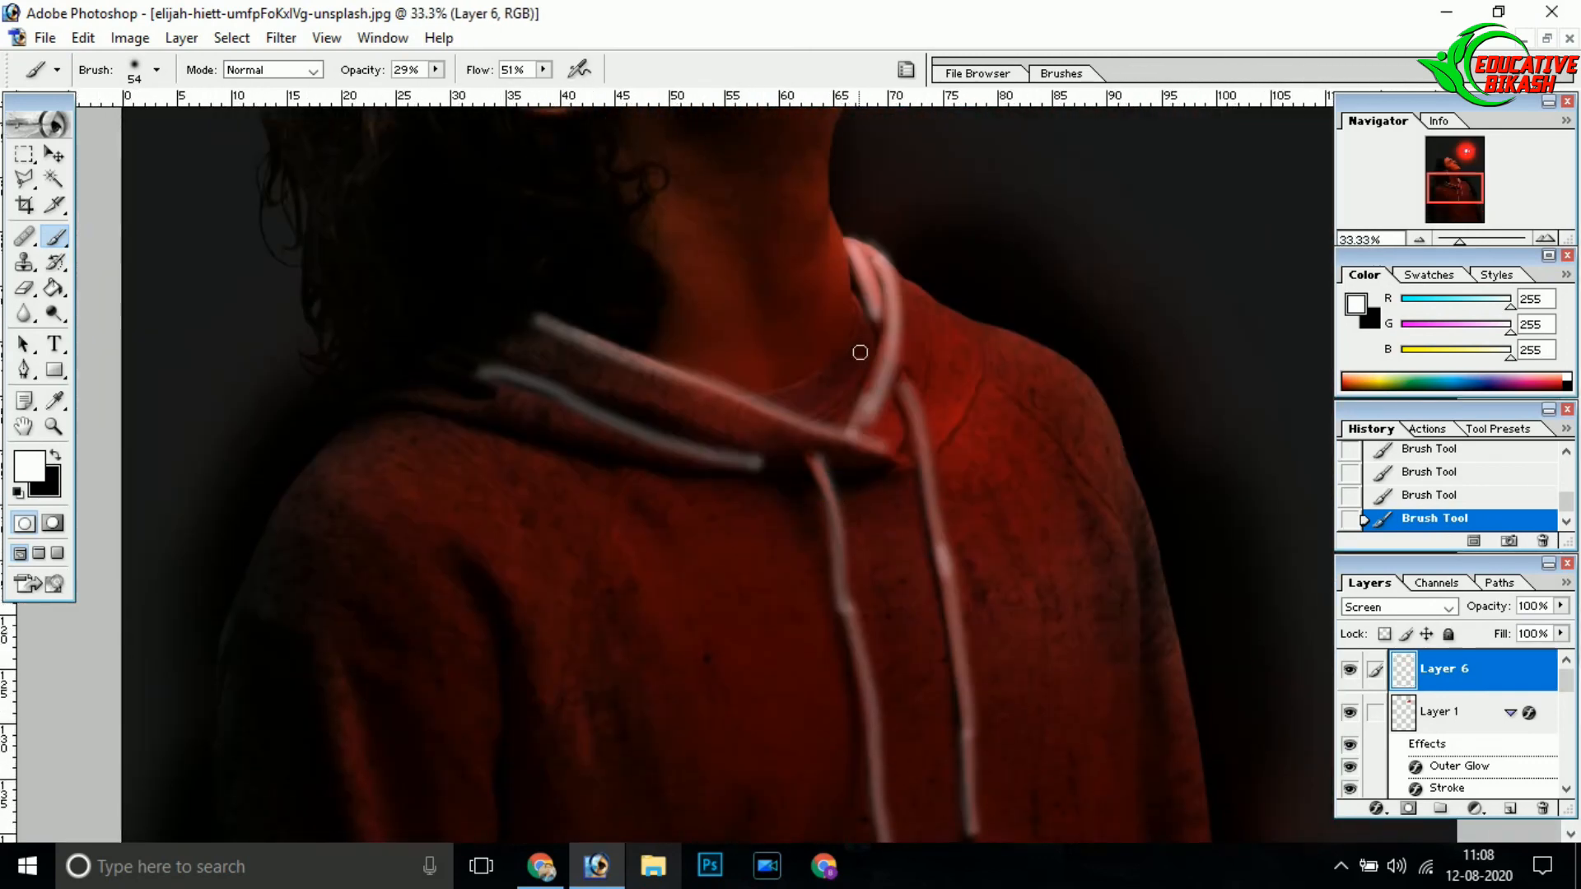
pyautogui.keyDown('ctrl'); pyautogui.click(1077, 354); pyautogui.keyUp('ctrl')
pyautogui.moveTo(1050, 598); pyautogui.dragTo(1088, 690)
pyautogui.moveTo(1001, 680); pyautogui.dragTo(939, 551)
pyautogui.moveTo(1009, 430); pyautogui.dragTo(1109, 654)
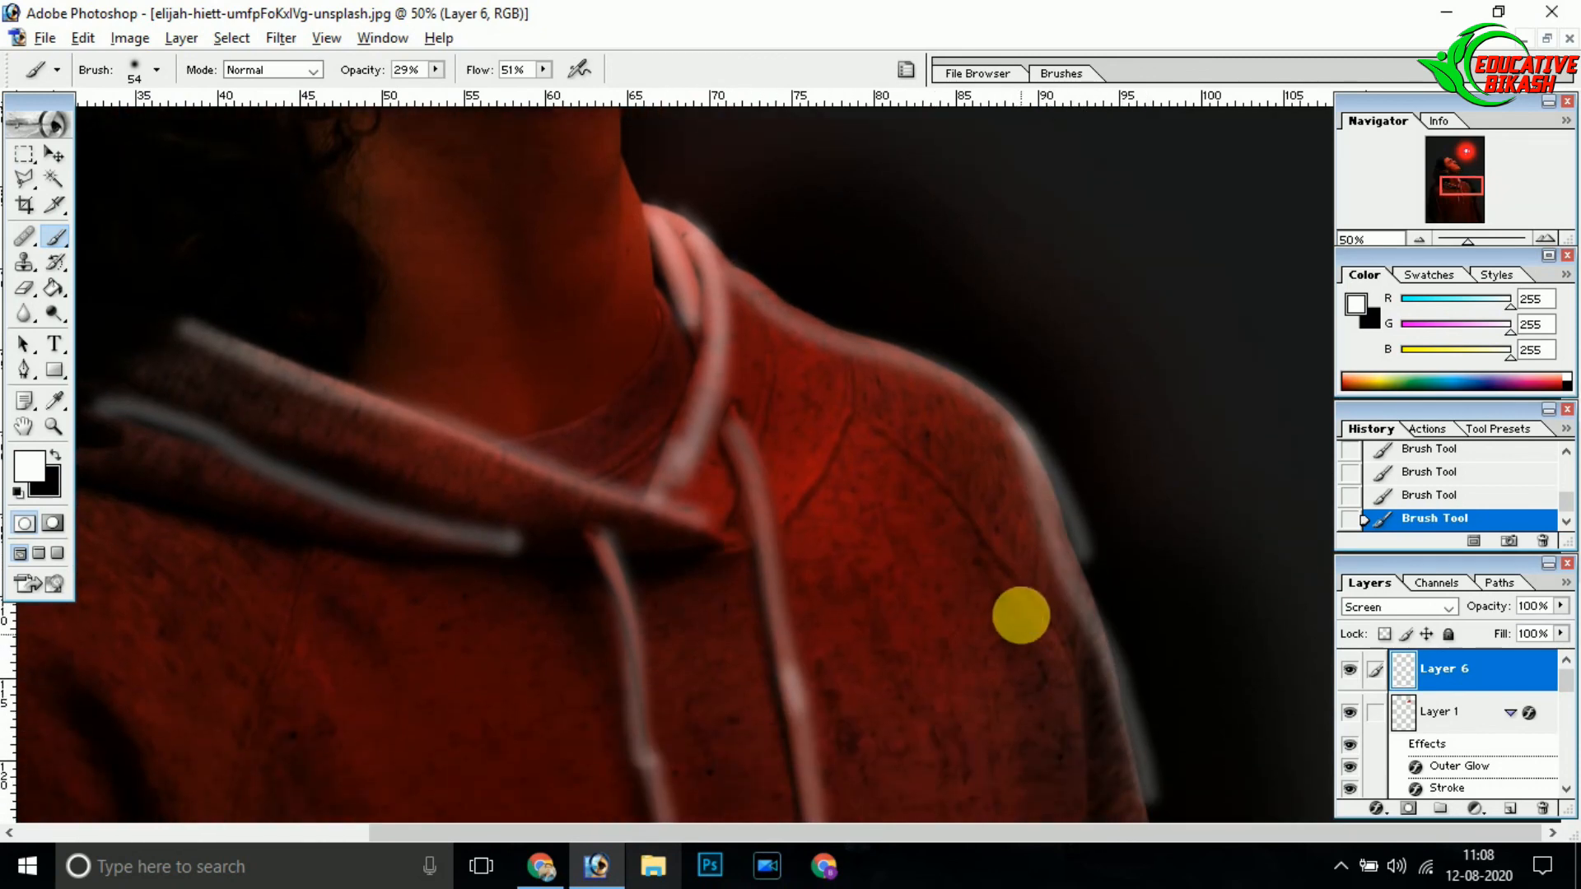
# Paint white highlight strokes along the armpit crease on the hair side and diagonally across the hoodie's lower front.
pyautogui.keyDown('alt'); pyautogui.click(1024, 618); pyautogui.keyUp('alt')
pyautogui.keyDown('alt'); pyautogui.click(1024, 616); pyautogui.keyUp('alt')
pyautogui.keyDown('alt'); pyautogui.click(1022, 614); pyautogui.keyUp('alt')
pyautogui.keyDown('ctrl'); pyautogui.click(631, 449); pyautogui.keyUp('ctrl')
pyautogui.moveTo(575, 566); pyautogui.dragTo(623, 730)
pyautogui.moveTo(732, 681); pyautogui.dragTo(743, 455)
pyautogui.moveTo(774, 537)
pyautogui.mouseDown()
pyautogui.moveTo(748, 631)
pyautogui.moveTo(670, 774)
pyautogui.mouseUp()
pyautogui.moveTo(916, 692); pyautogui.dragTo(905, 581)
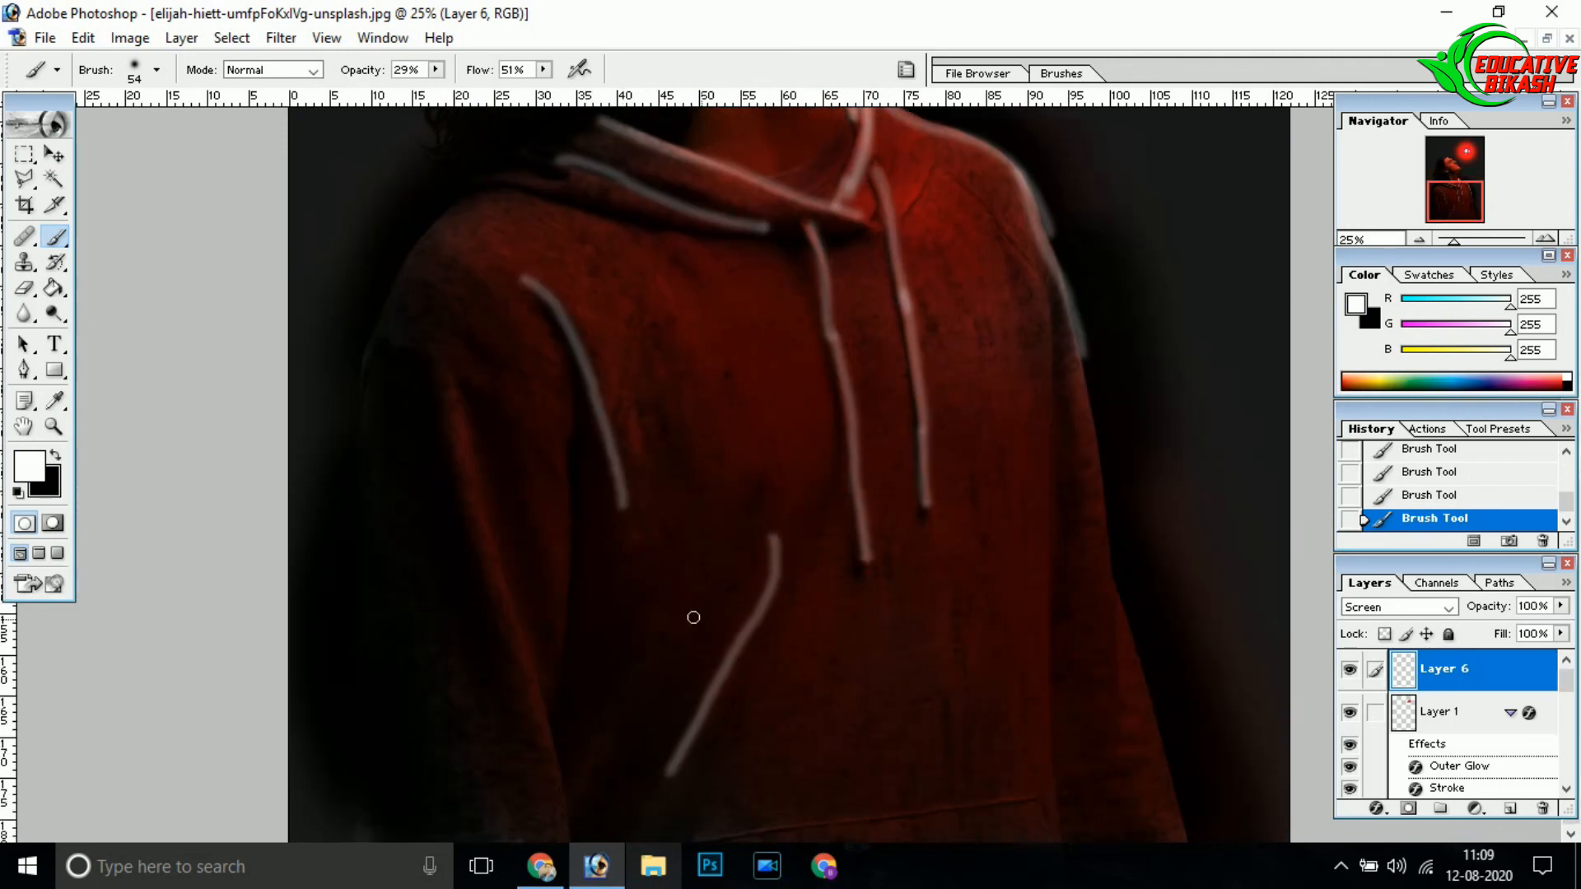
# Compare several blend modes for the highlights on Layer 6, set it to Hard Light and check the whole portrait.
pyautogui.click(1440, 610)
pyautogui.click(1360, 339)
pyautogui.click(1391, 610)
pyautogui.click(1374, 368)
pyautogui.click(1406, 610)
pyautogui.click(1364, 409)
pyautogui.click(1400, 610)
pyautogui.click(1360, 271)
pyautogui.click(1400, 609)
pyautogui.click(1392, 567)
pyautogui.click(1400, 610)
pyautogui.click(1369, 437)
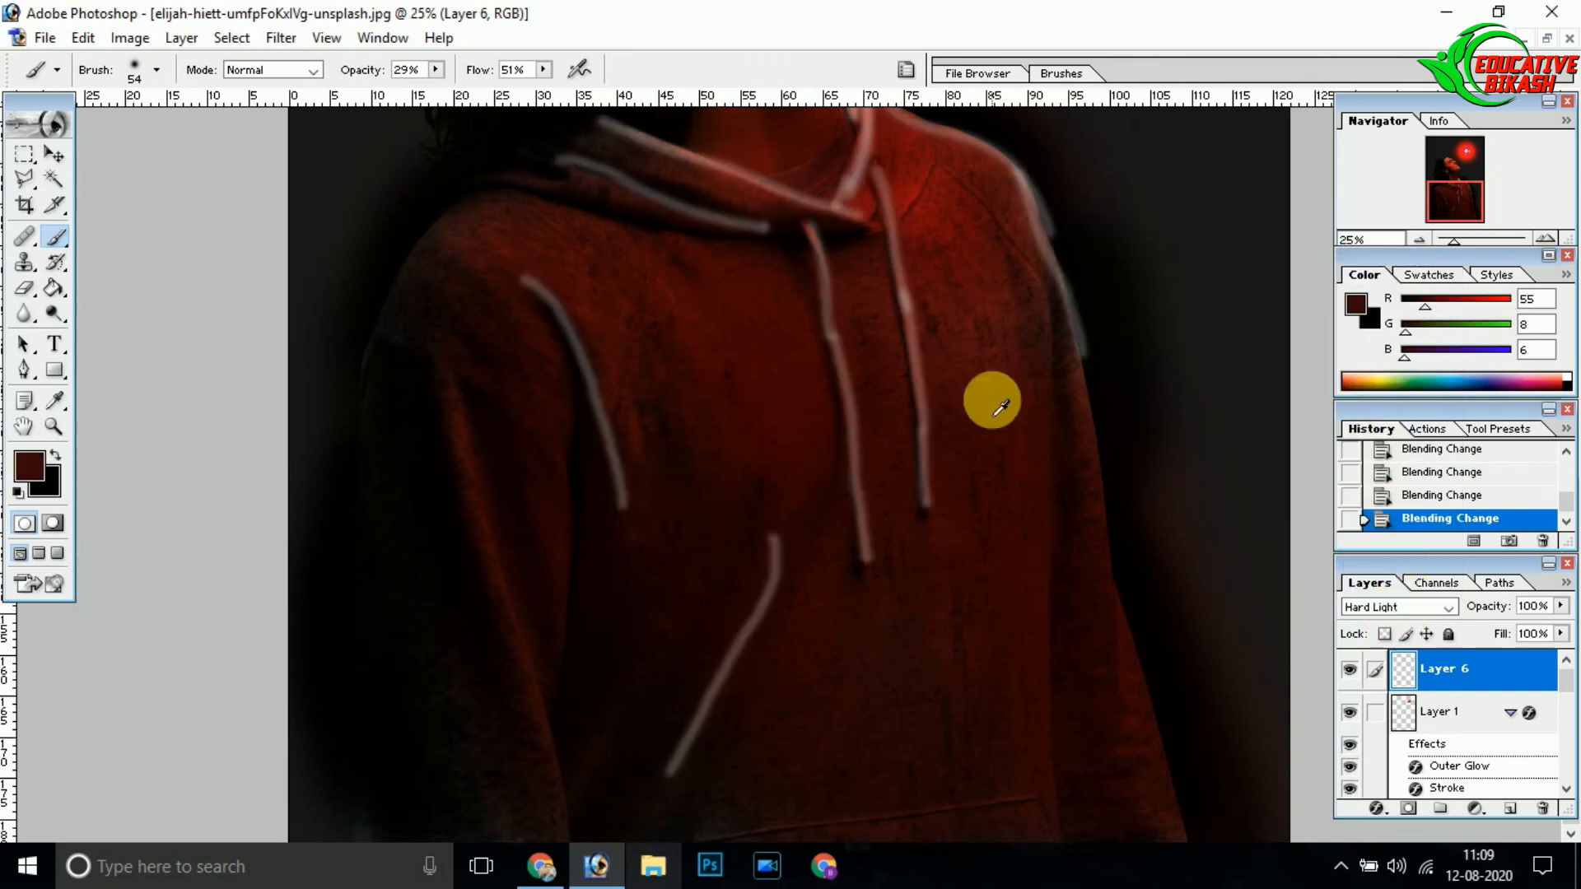
pyautogui.scroll(-3, 1001, 408)
pyautogui.scroll(1, 1171, 484)
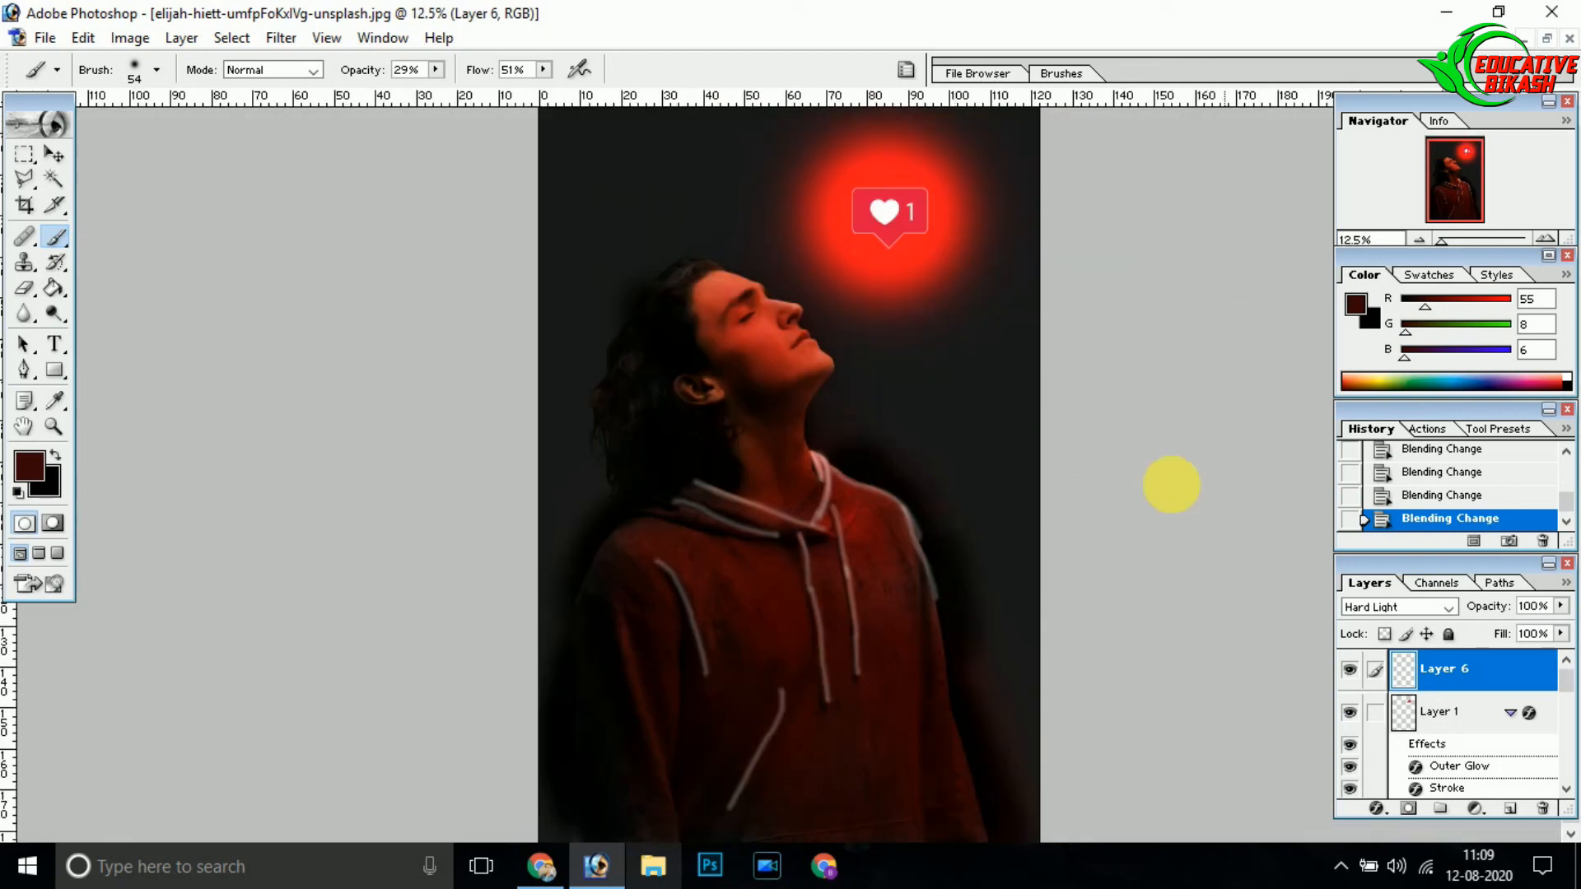